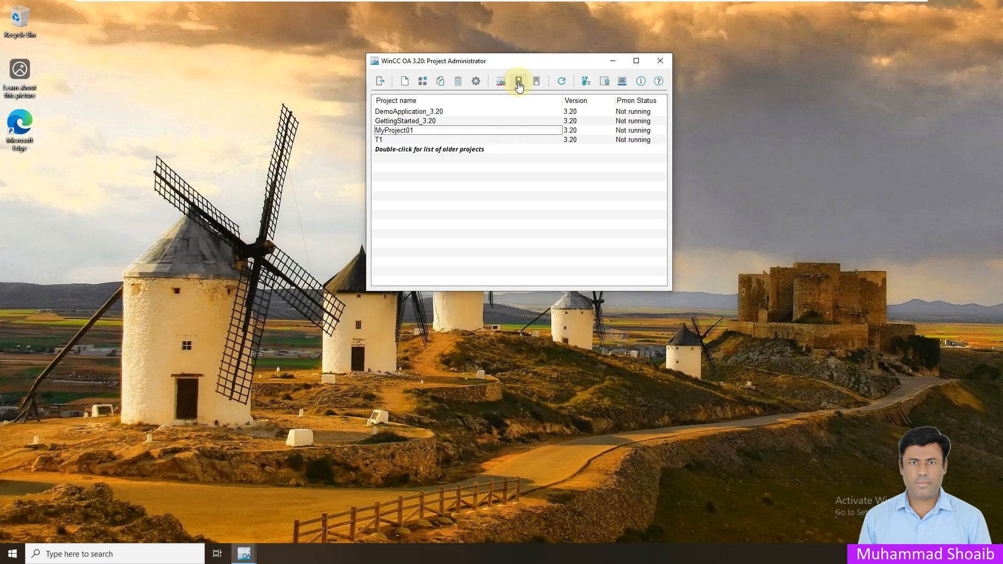
# - Start MyProject01 from the Project Administrator and confirm the password prompt
pyautogui.click(518, 82)
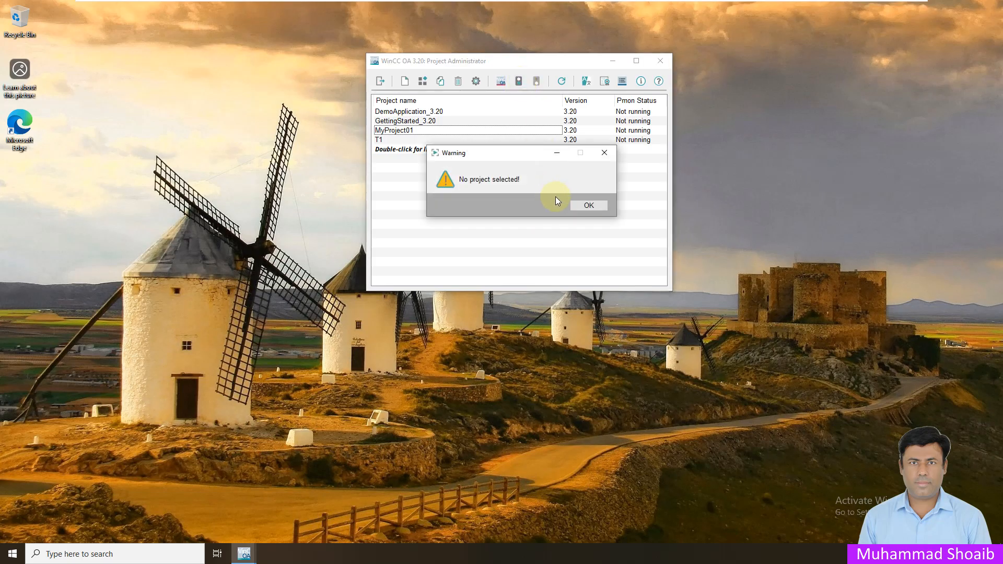
pyautogui.click(587, 205)
pyautogui.click(550, 131)
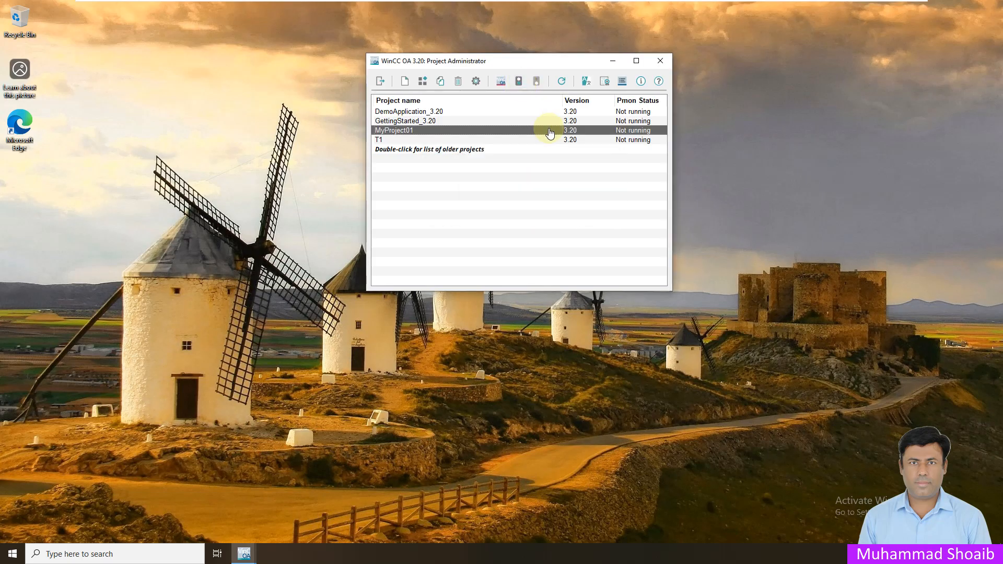
pyautogui.click(519, 81)
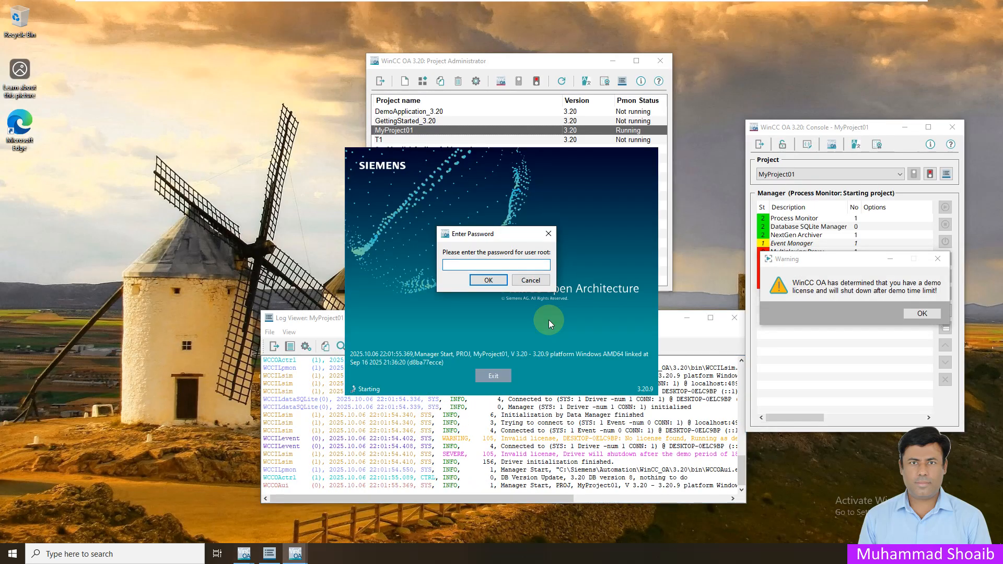
pyautogui.click(489, 280)
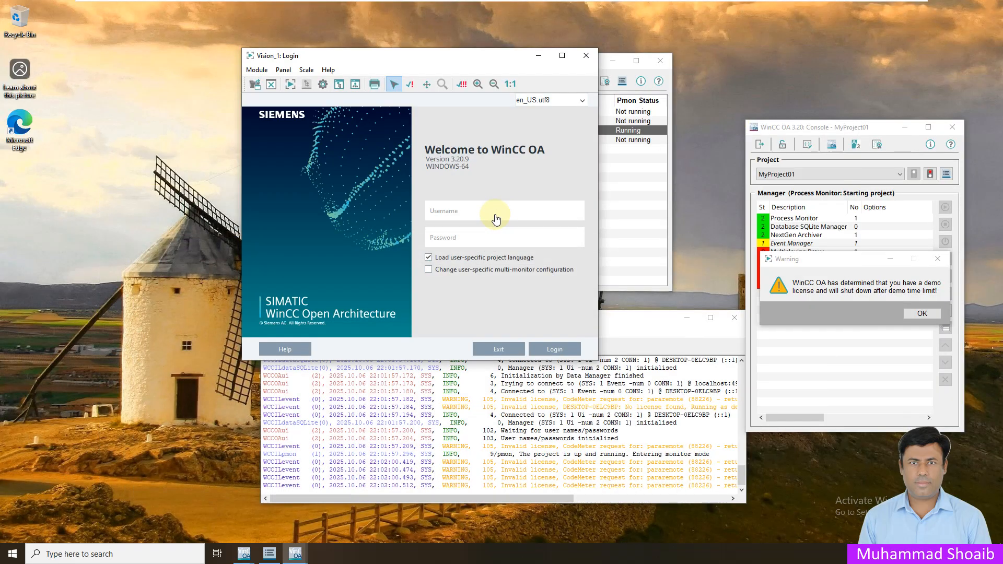
# - Log in to the runtime panel as root and dismiss the demo licence warning
pyautogui.write('root')
pyautogui.click(555, 349)
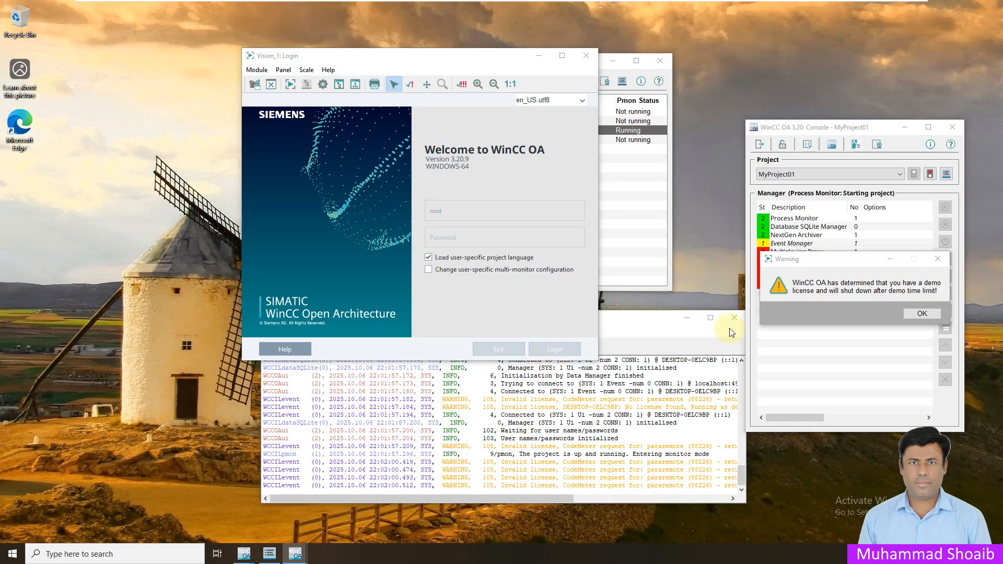
pyautogui.click(921, 314)
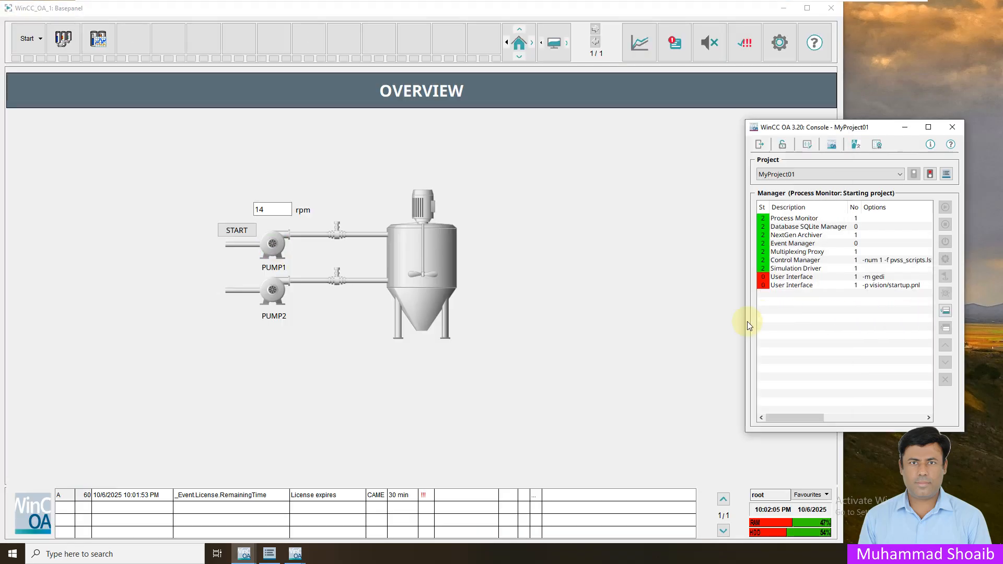
# - Change the Simulation Driver's start mode to manual in its manager properties
pyautogui.click(785, 9)
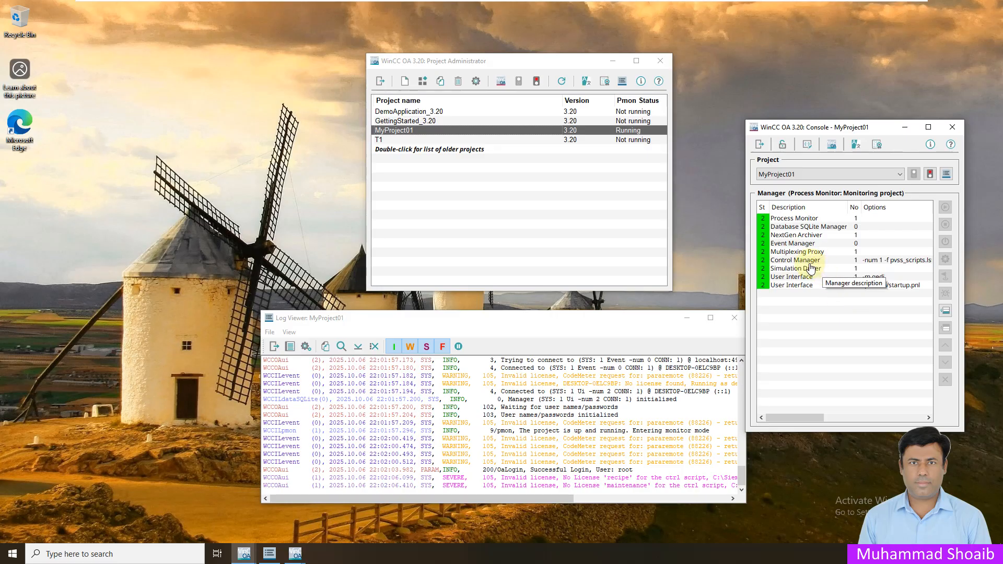
pyautogui.click(783, 270)
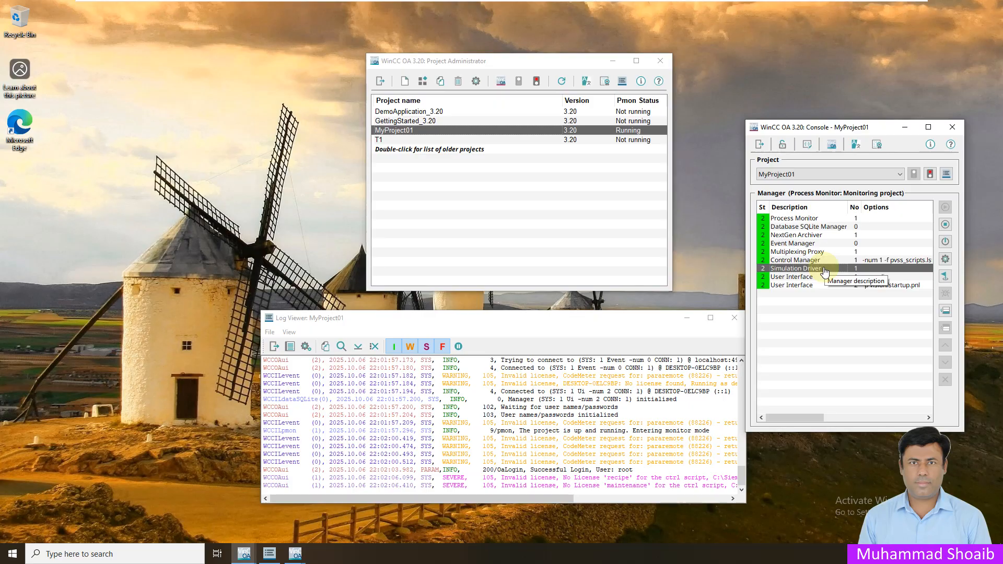
pyautogui.rightClick(824, 272)
pyautogui.click(861, 316)
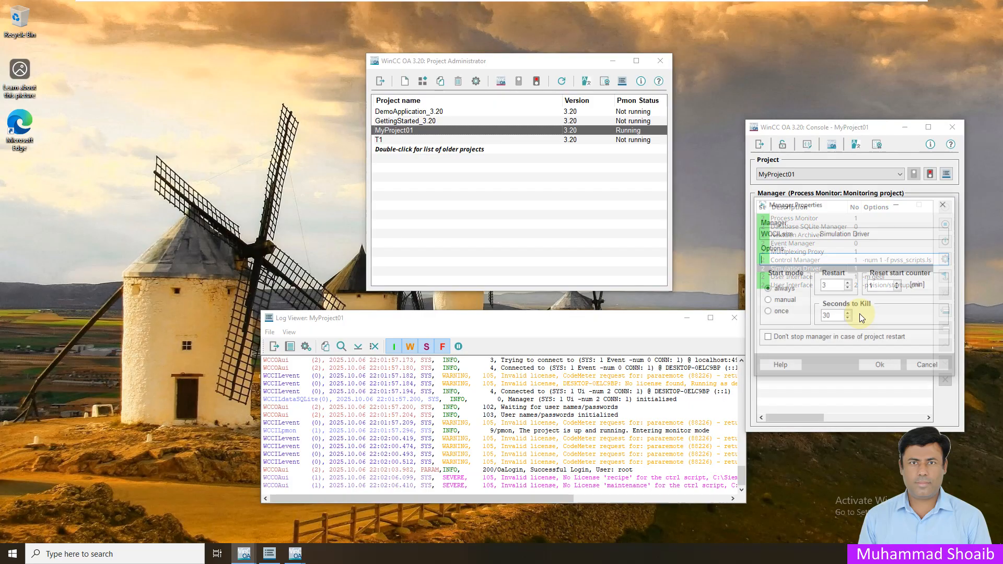
pyautogui.click(769, 301)
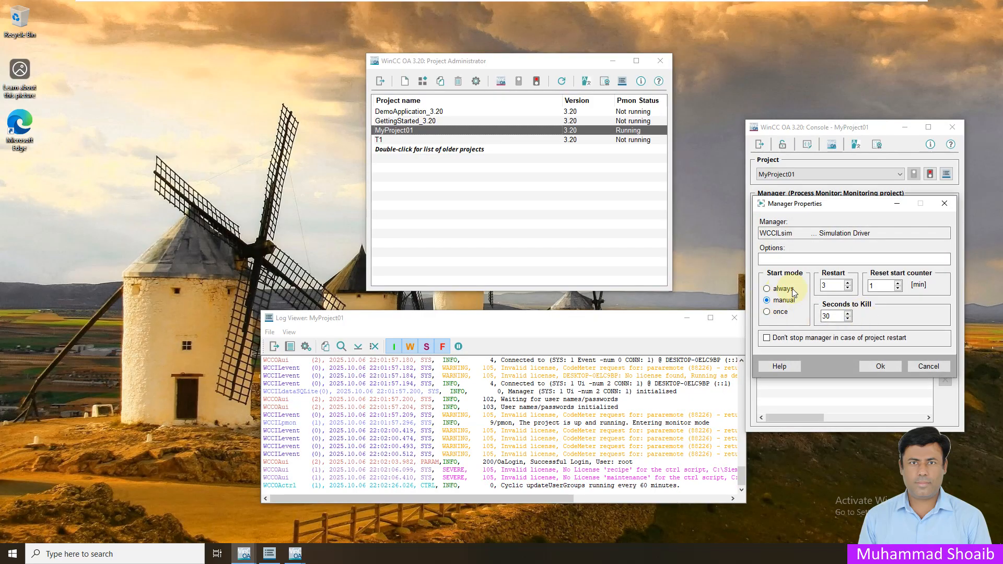
pyautogui.click(879, 366)
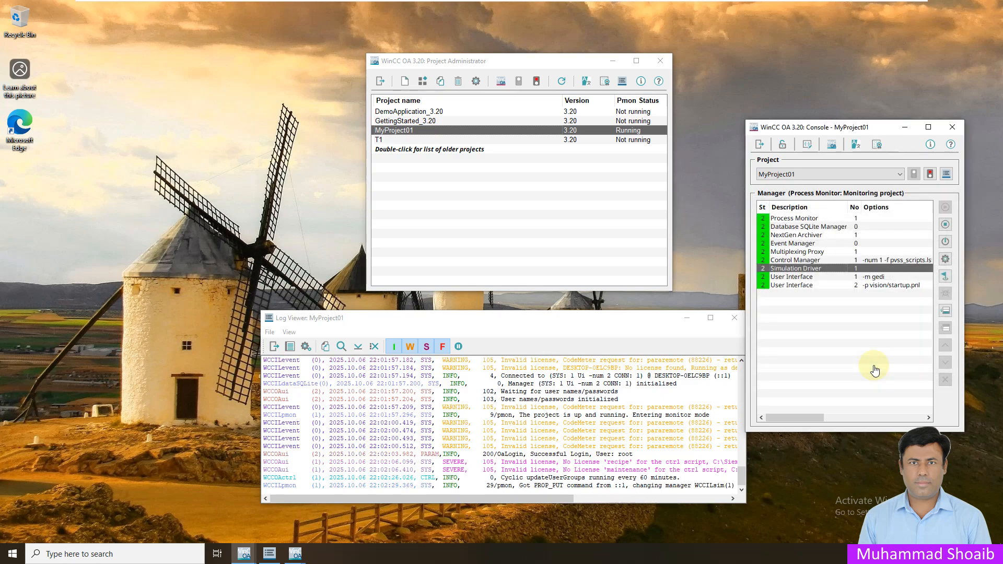
# - Stop the Simulation Driver manager and confirm the stop
pyautogui.click(945, 224)
pyautogui.click(880, 312)
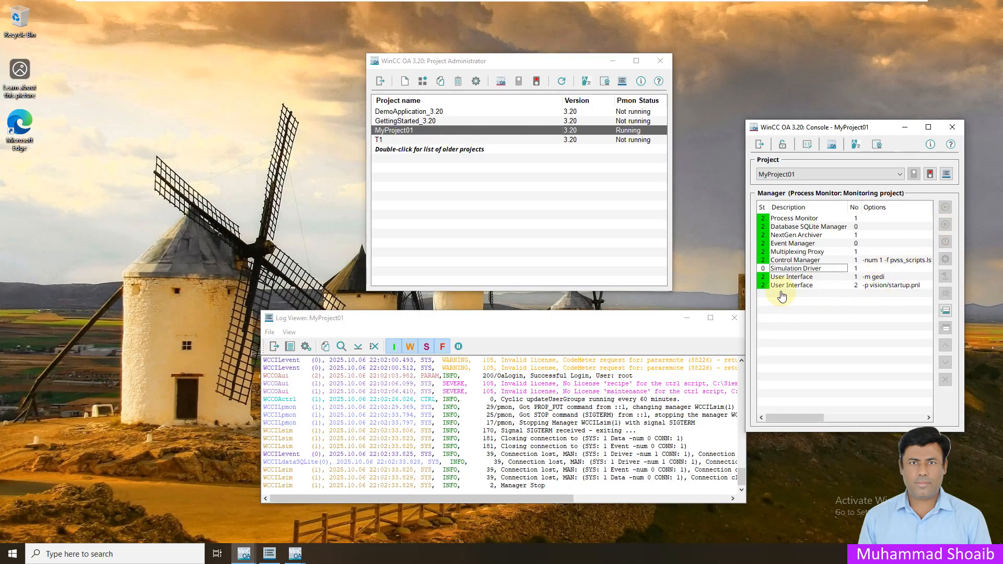
pyautogui.click(783, 261)
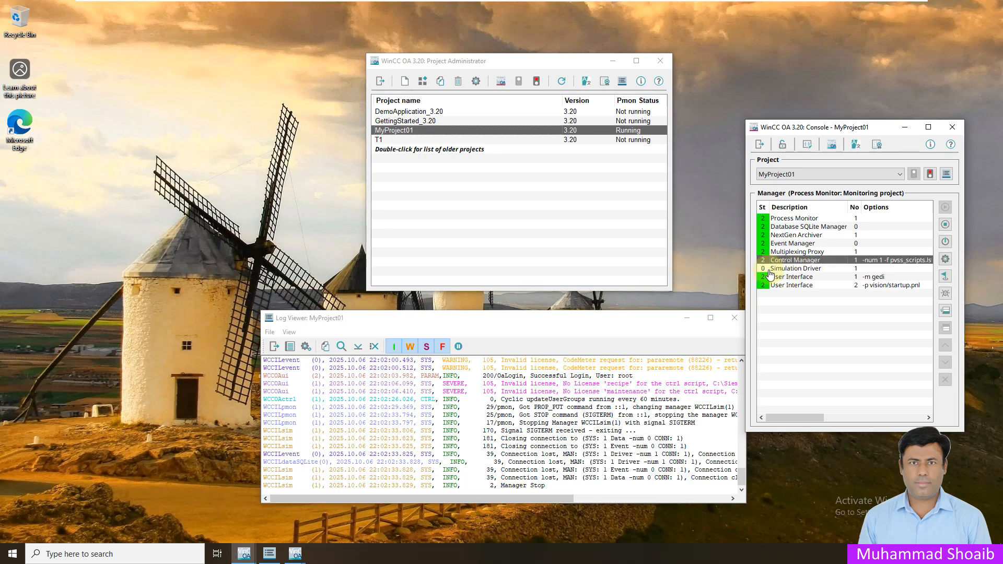
pyautogui.click(805, 268)
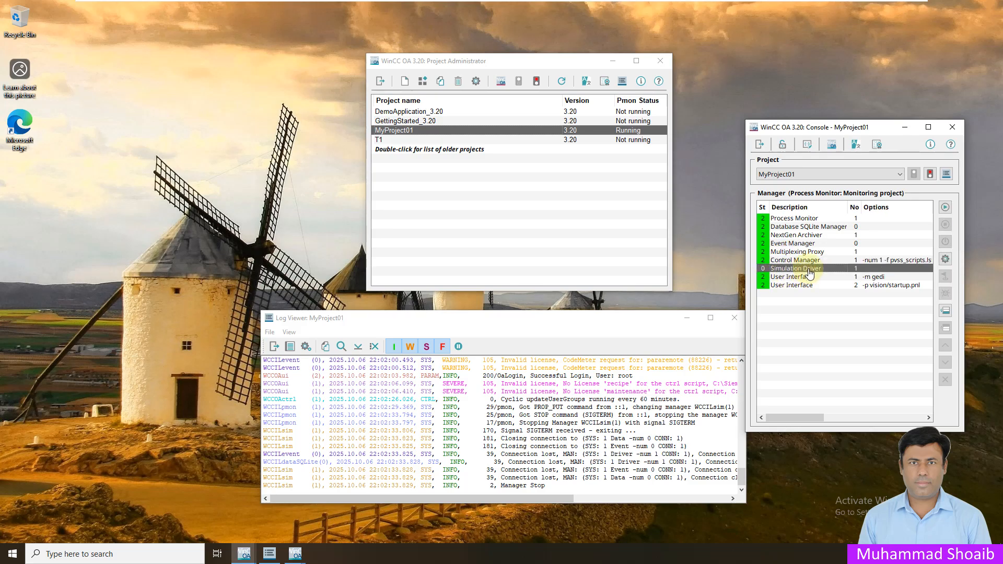
# - Append a new WCCOAmod Modbus Driver manager to the Console
pyautogui.click(946, 312)
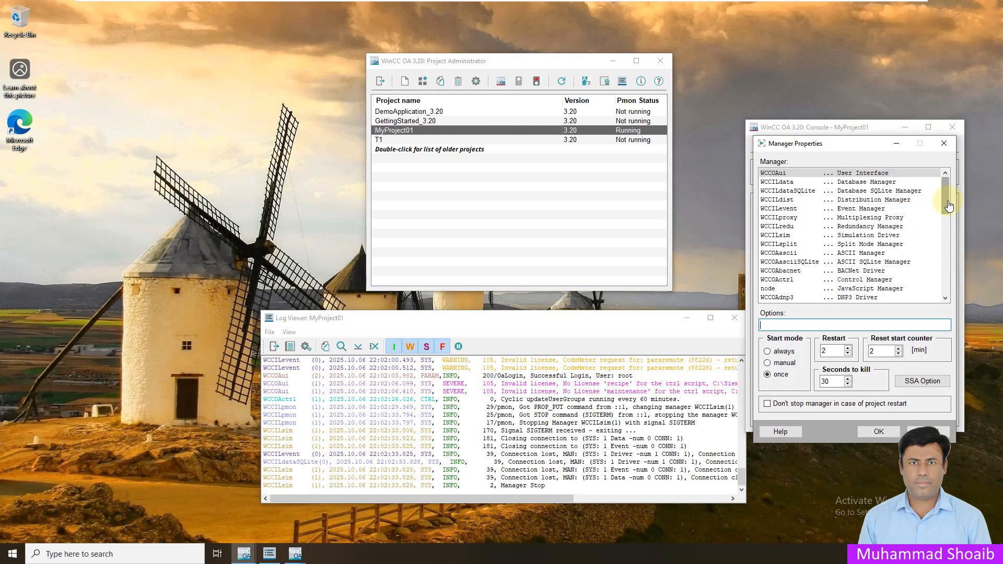
pyautogui.scroll(-1, 949, 204)
pyautogui.scroll(-1, 950, 204)
pyautogui.click(850, 271)
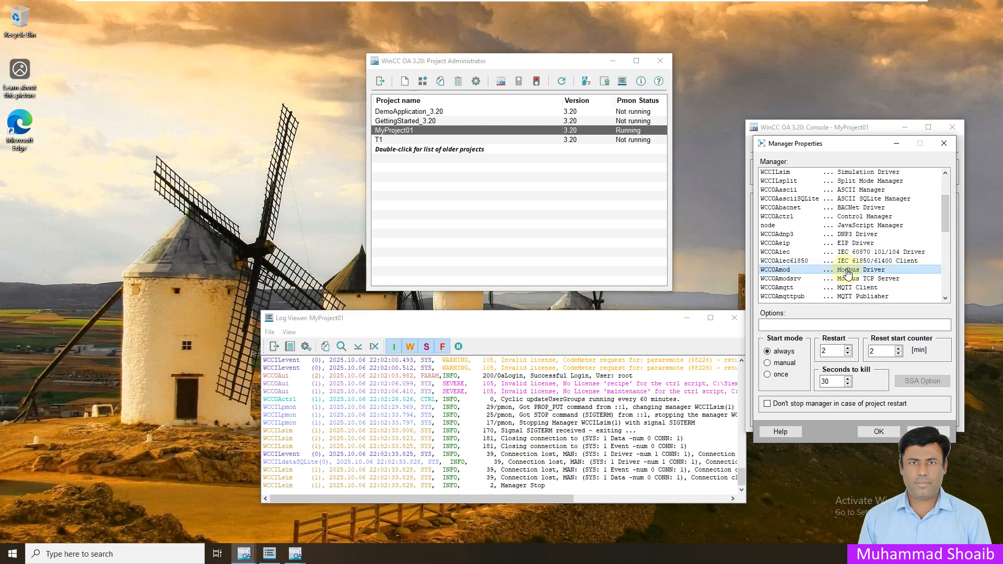
pyautogui.click(878, 432)
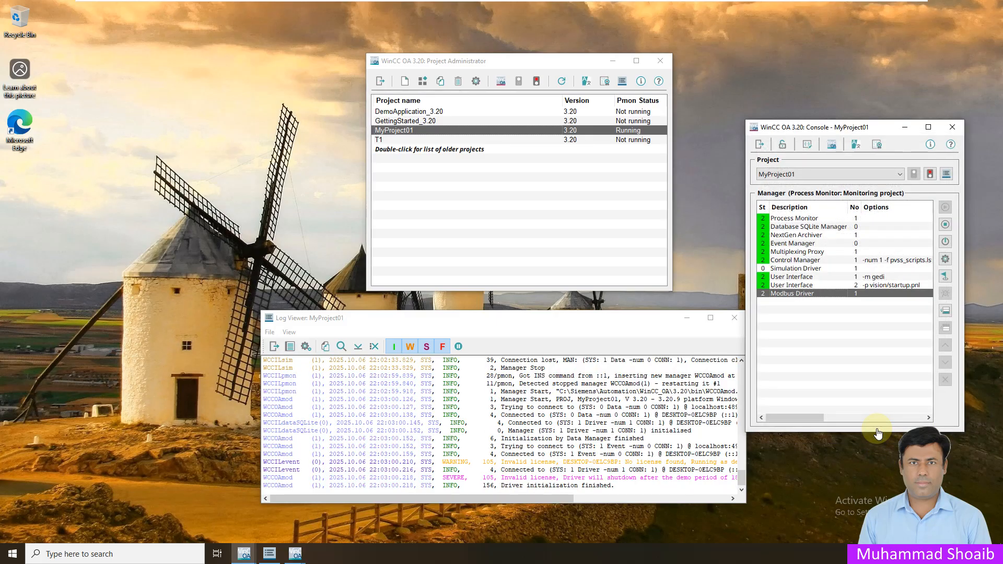
# - Set the Modbus Driver manager's options to -num 1
pyautogui.rightClick(809, 294)
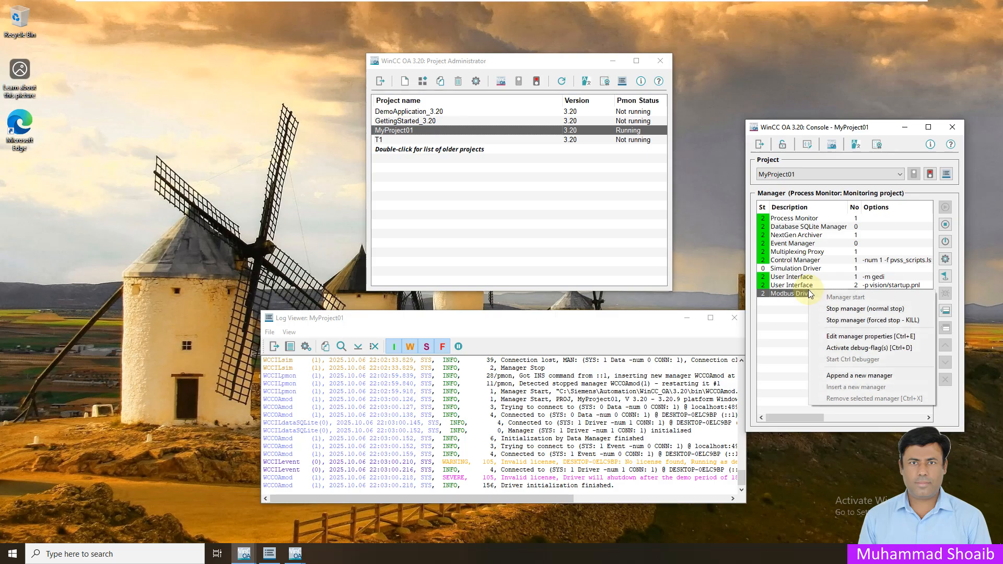
pyautogui.click(859, 340)
pyautogui.moveTo(836, 207); pyautogui.dragTo(829, 316)
pyautogui.click(799, 375)
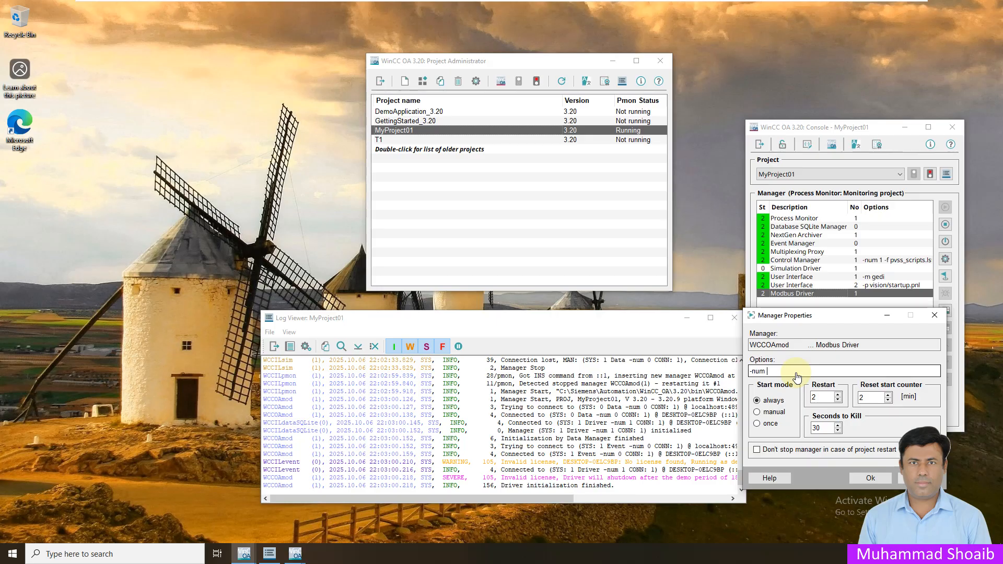
pyautogui.click(870, 478)
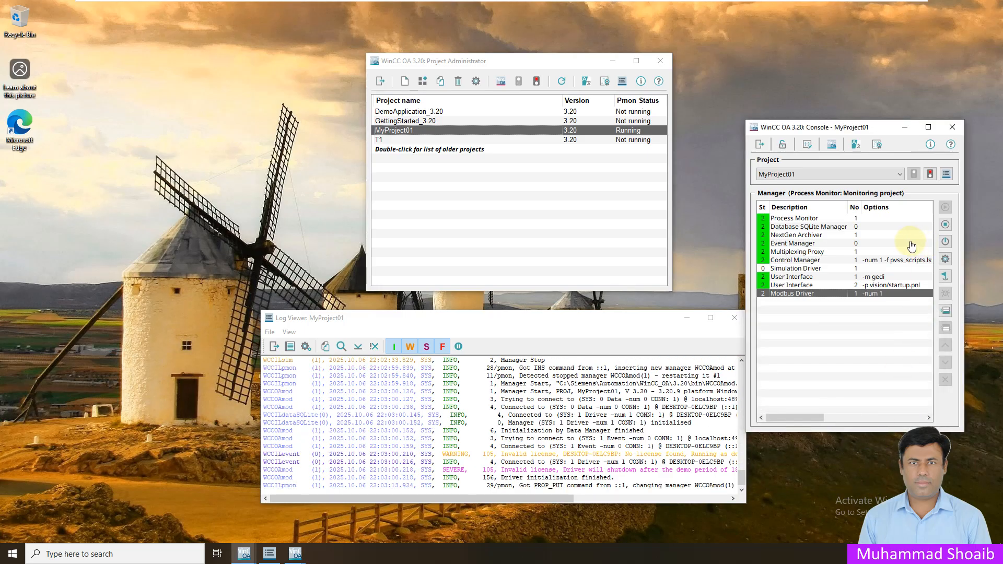
pyautogui.click(859, 287)
pyautogui.click(857, 293)
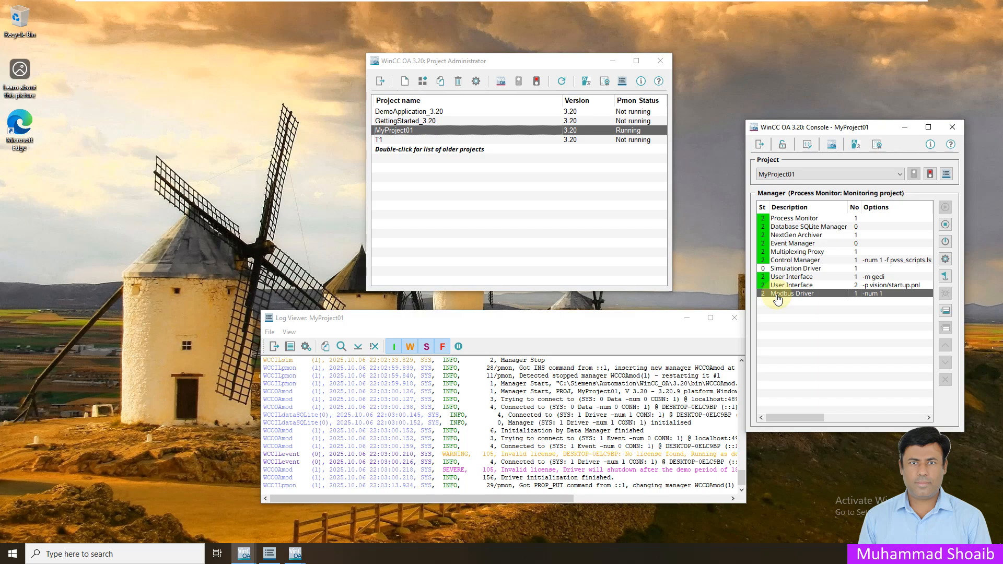
pyautogui.moveTo(247, 559)
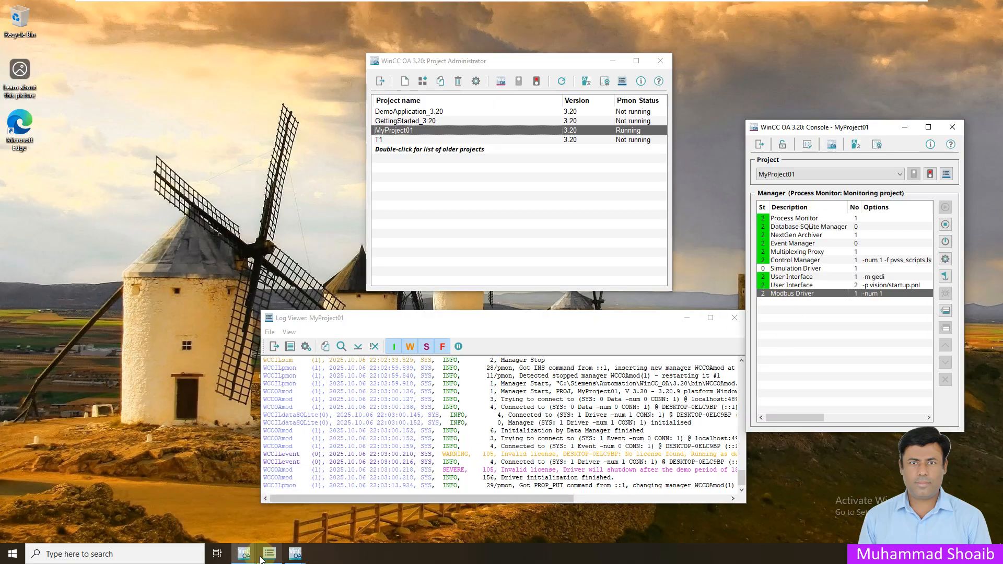
pyautogui.click(250, 556)
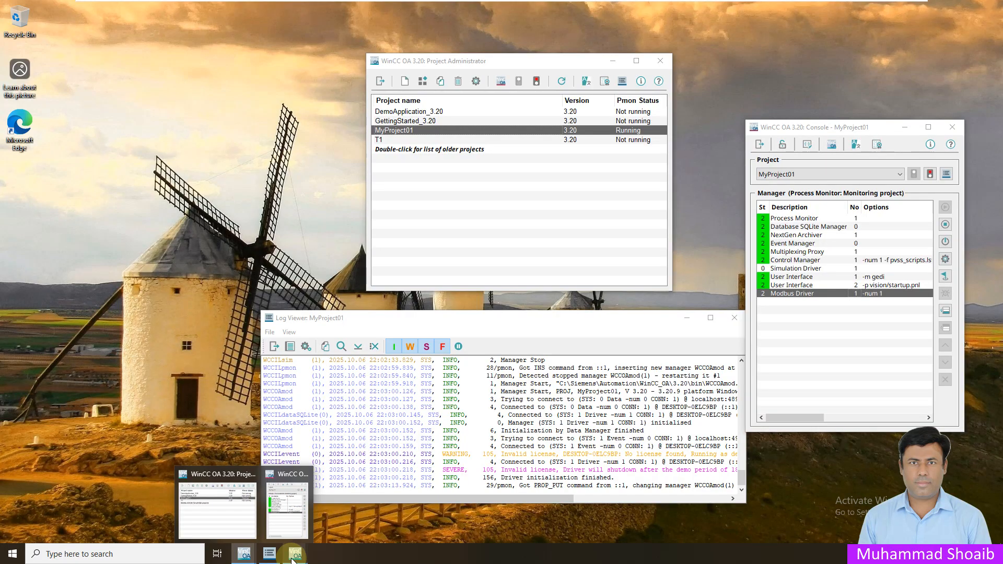
# - In Gedi, go to System Management > Driver and open the MODBUS Driver configuration
pyautogui.moveTo(295, 554)
pyautogui.click(246, 520)
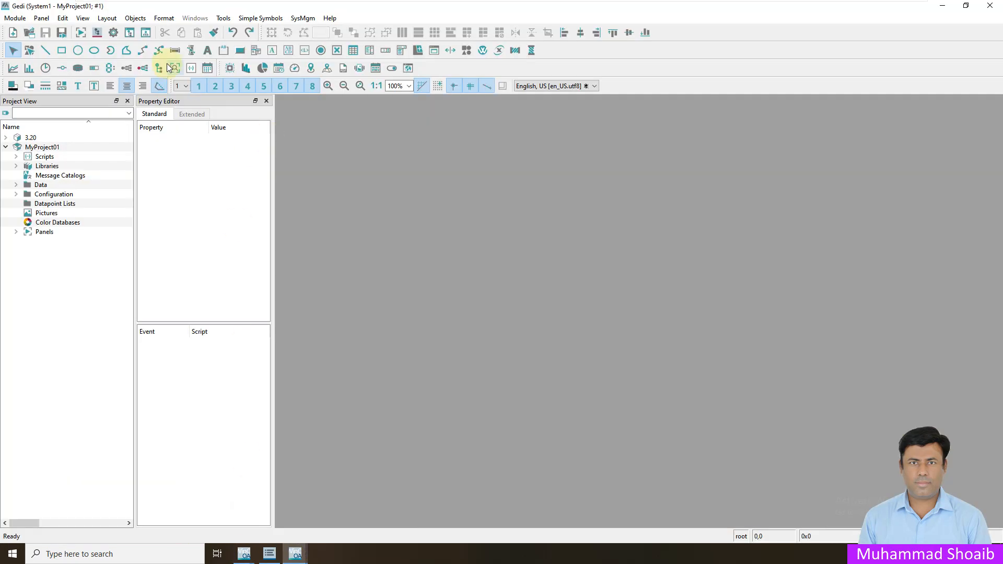
pyautogui.click(113, 34)
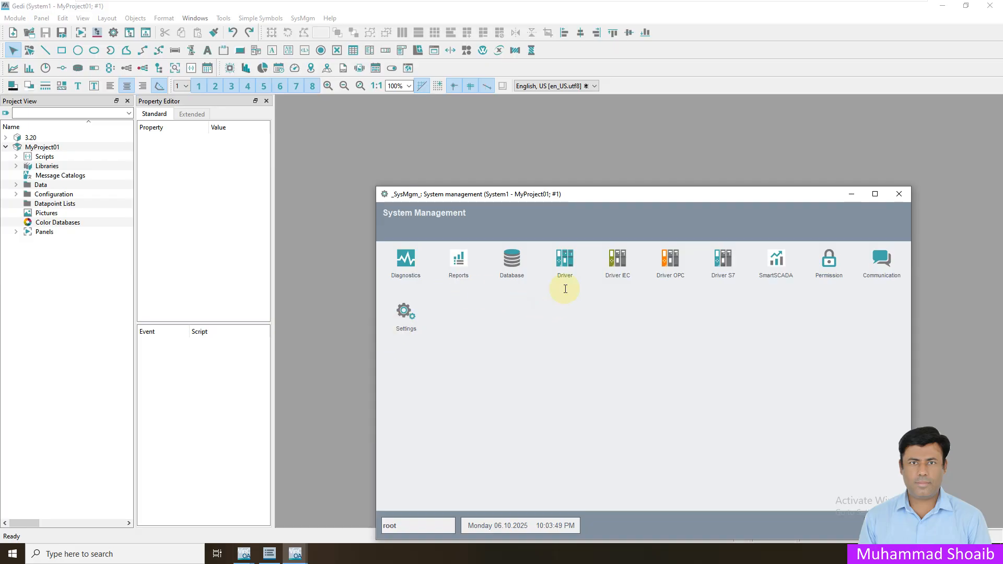
pyautogui.moveTo(483, 196); pyautogui.dragTo(474, 163)
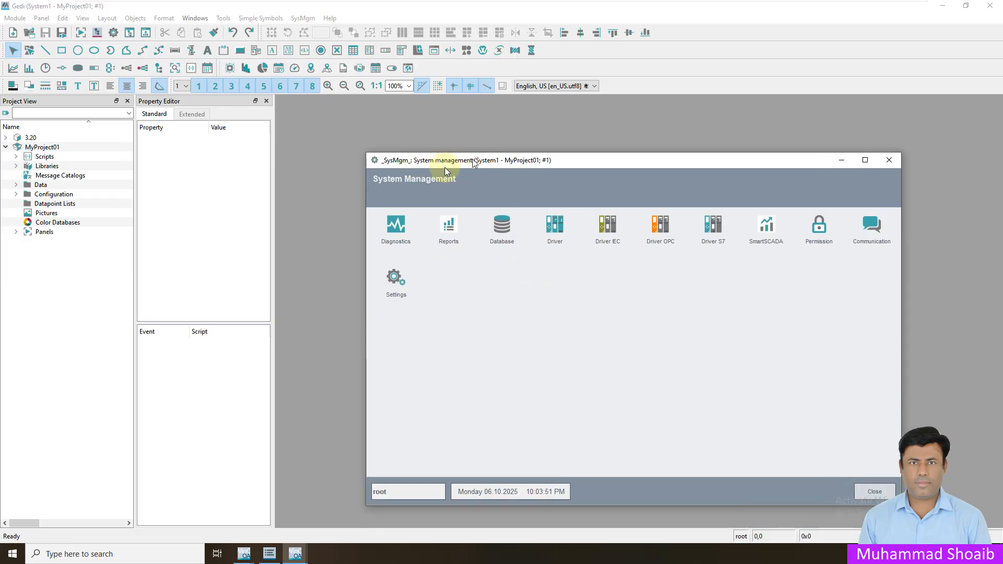
pyautogui.click(554, 225)
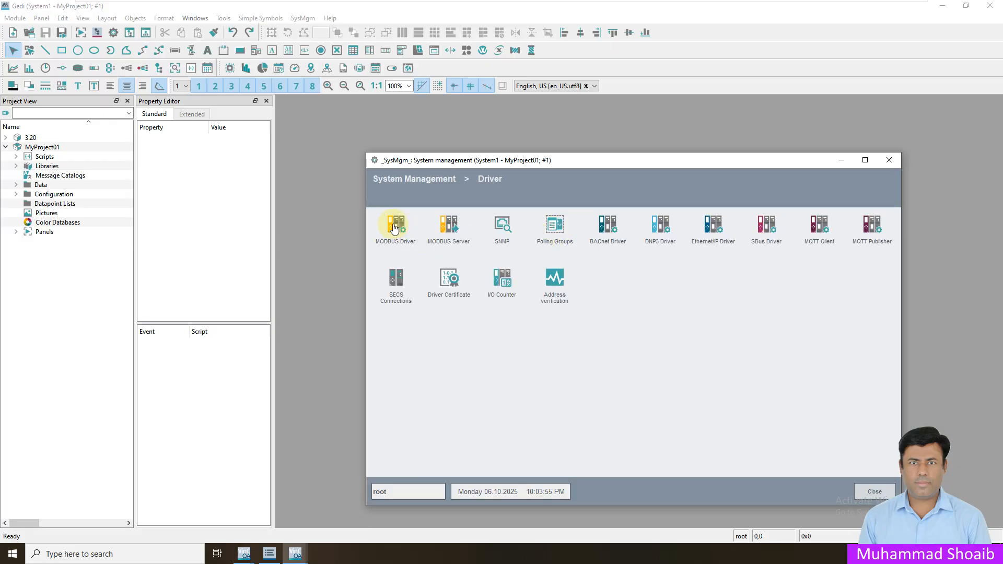
pyautogui.click(394, 227)
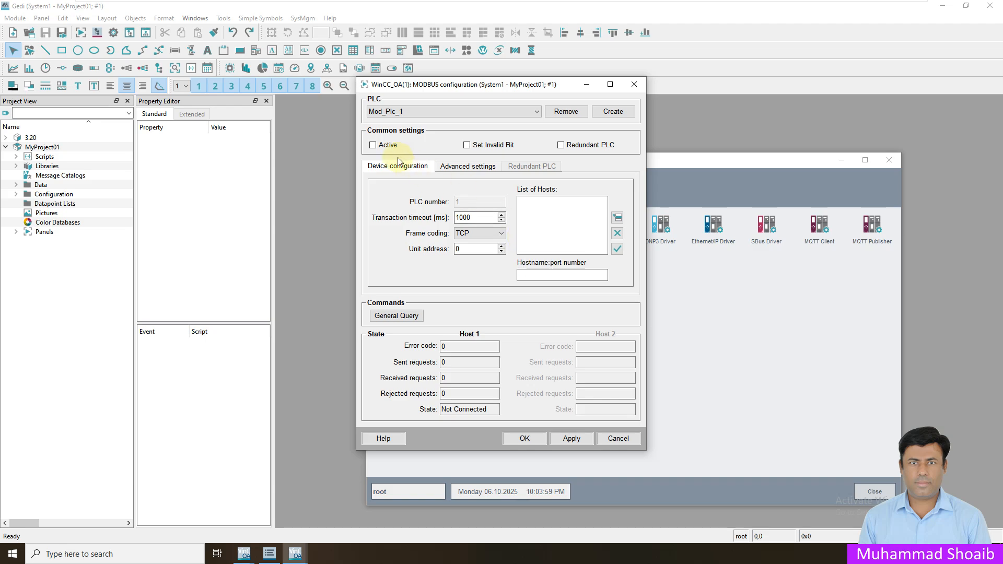
# - Activate Mod_Plc_1 with unit address 1 and append host 127.0.0.1:502
pyautogui.click(373, 145)
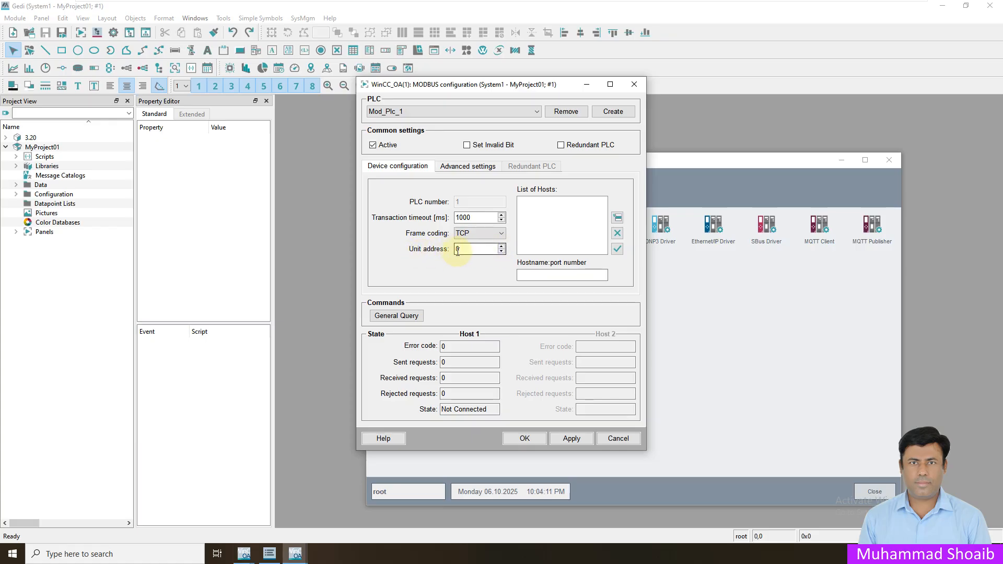
pyautogui.click(501, 246)
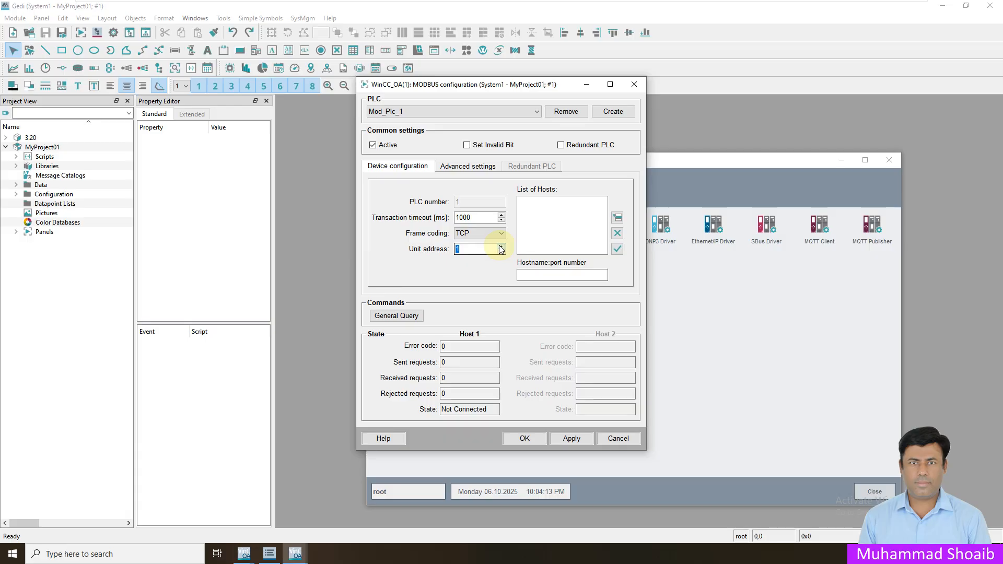
pyautogui.click(535, 280)
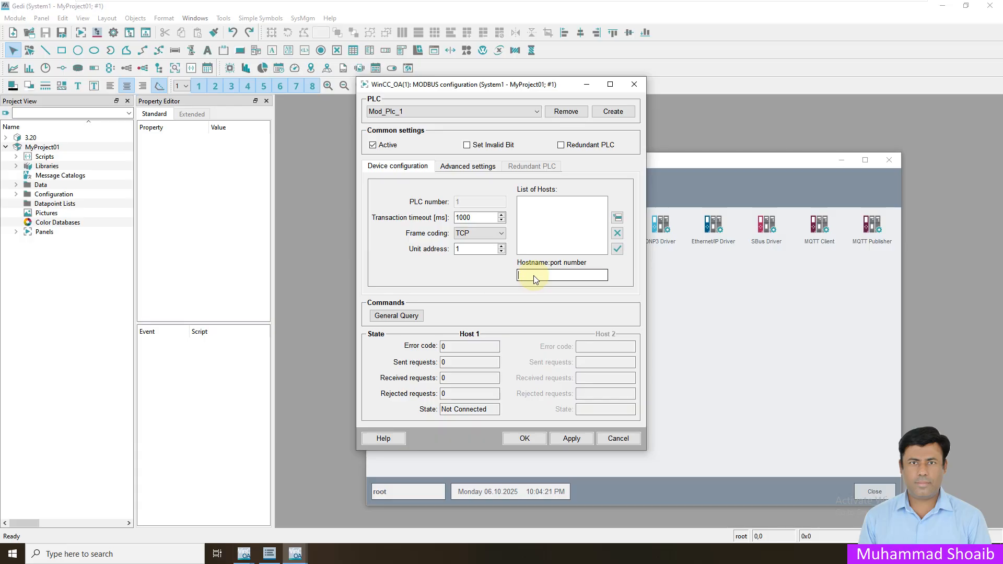
pyautogui.write('127')
pyautogui.click(618, 219)
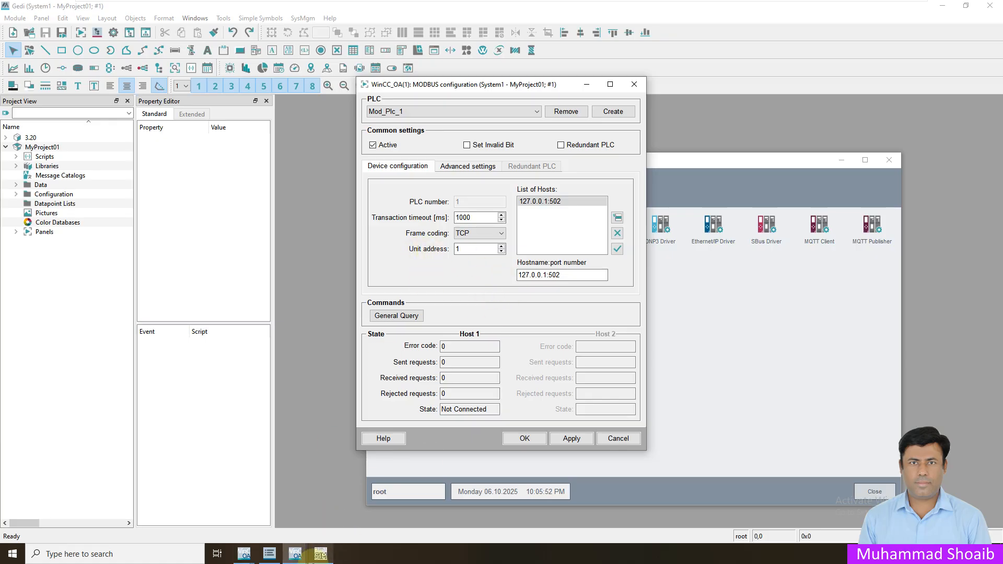
# - Check the ModSim32 settings, then save the MODBUS configuration and close the driver windows
pyautogui.click(321, 555)
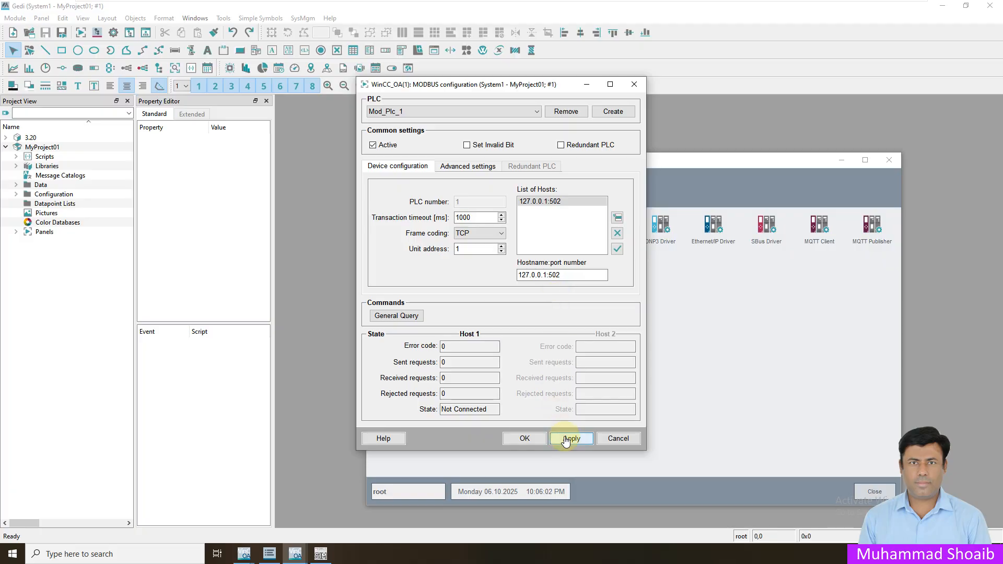
pyautogui.click(525, 439)
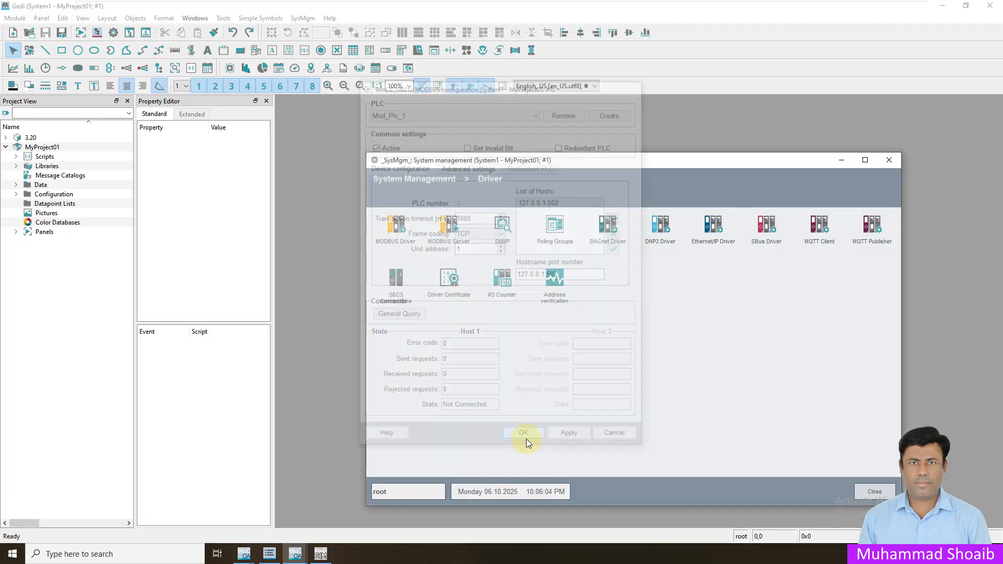
pyautogui.click(841, 161)
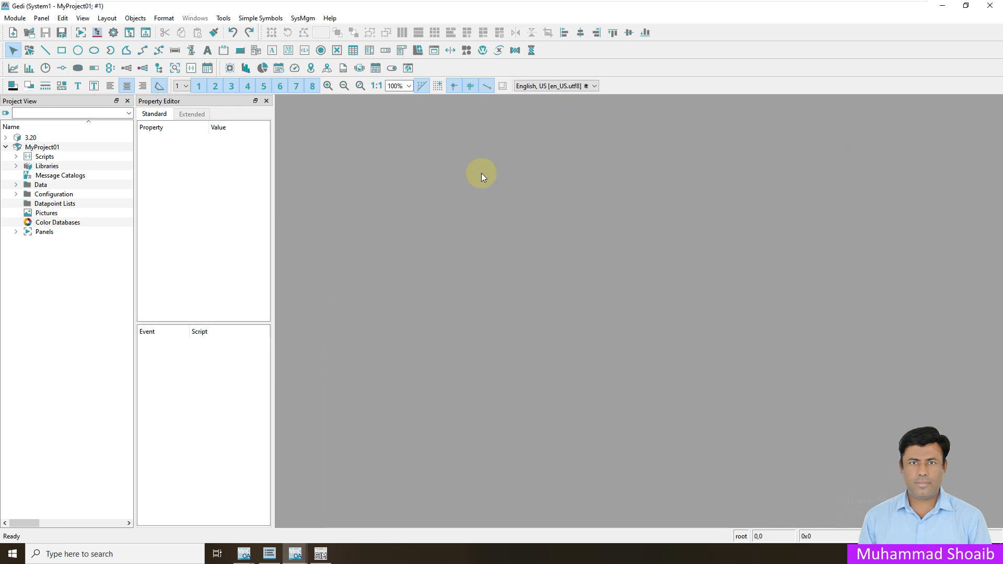
# - In PARA, expand Motor > M001 > Feedback > Value and show Speed's attributes (value 14)
pyautogui.click(126, 85)
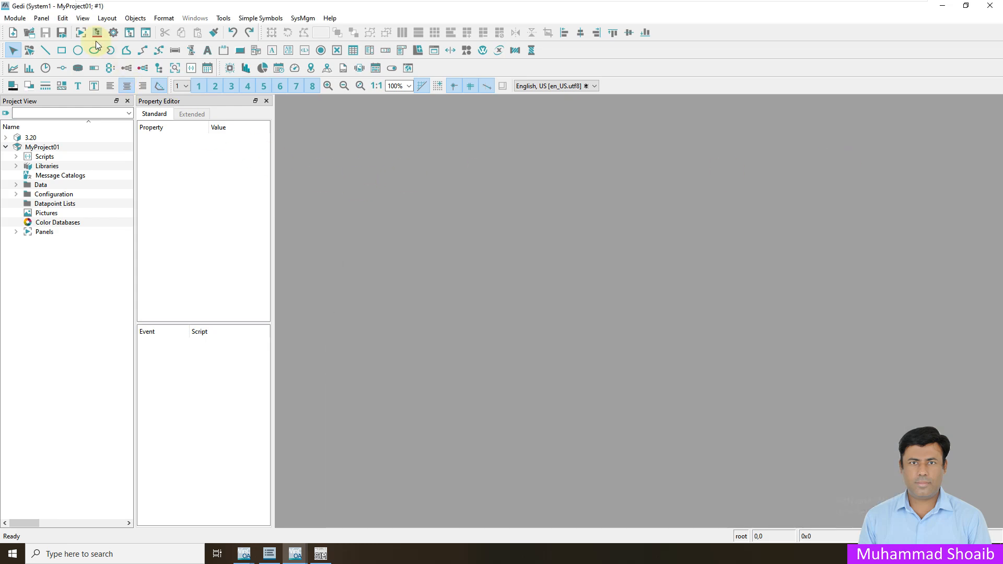
pyautogui.click(95, 33)
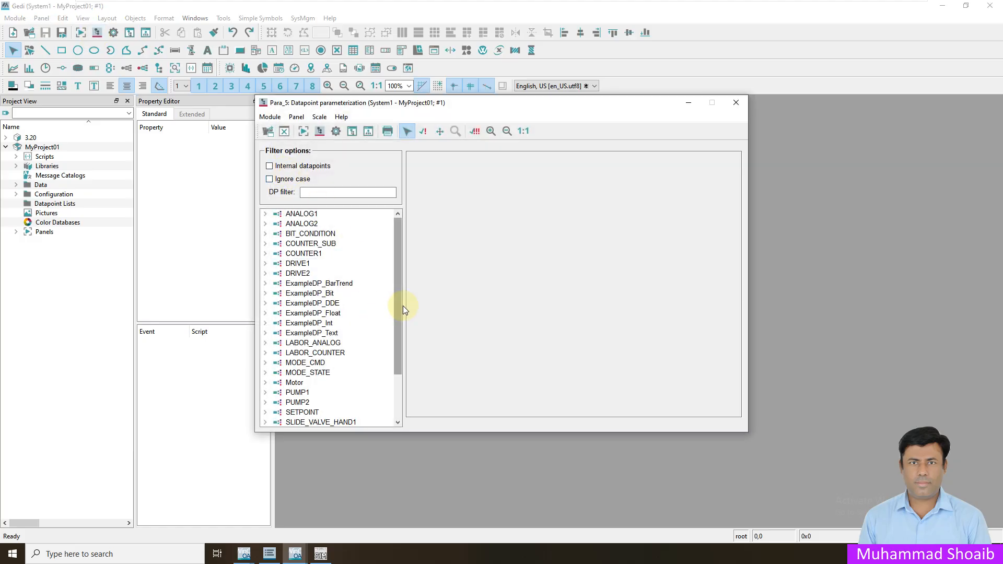
pyautogui.click(267, 384)
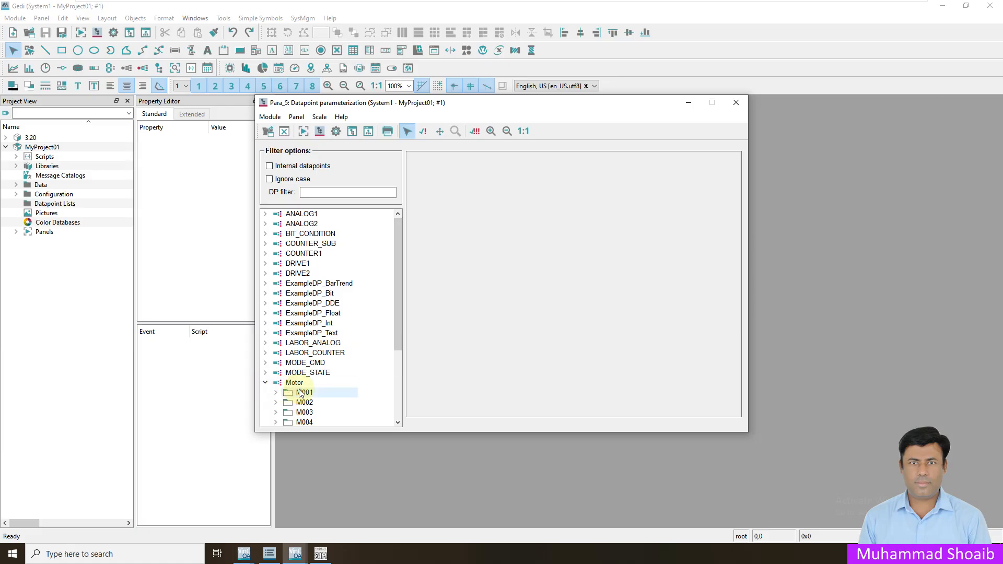
pyautogui.scroll(-1, 291, 387)
pyautogui.scroll(-1, 291, 387)
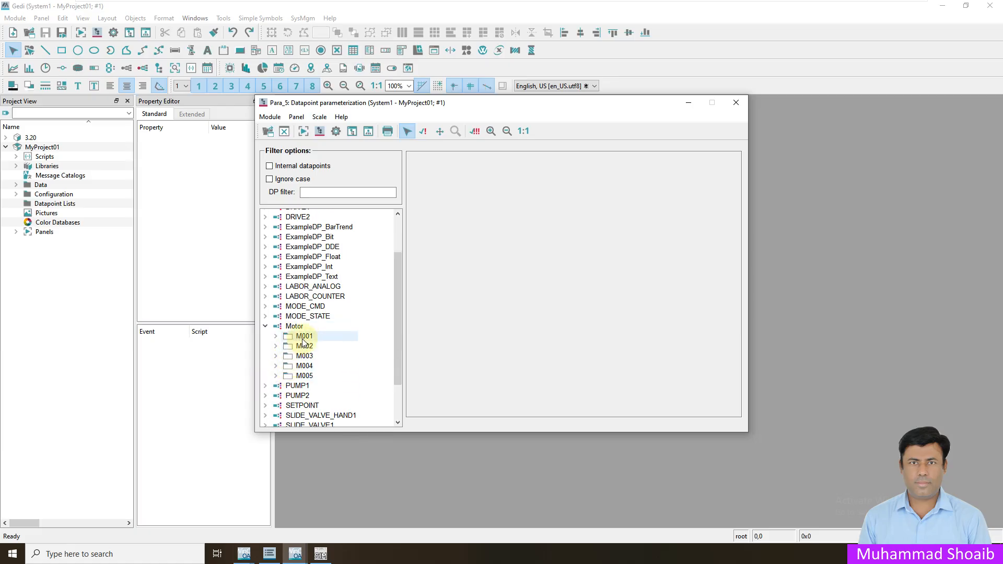
pyautogui.click(276, 337)
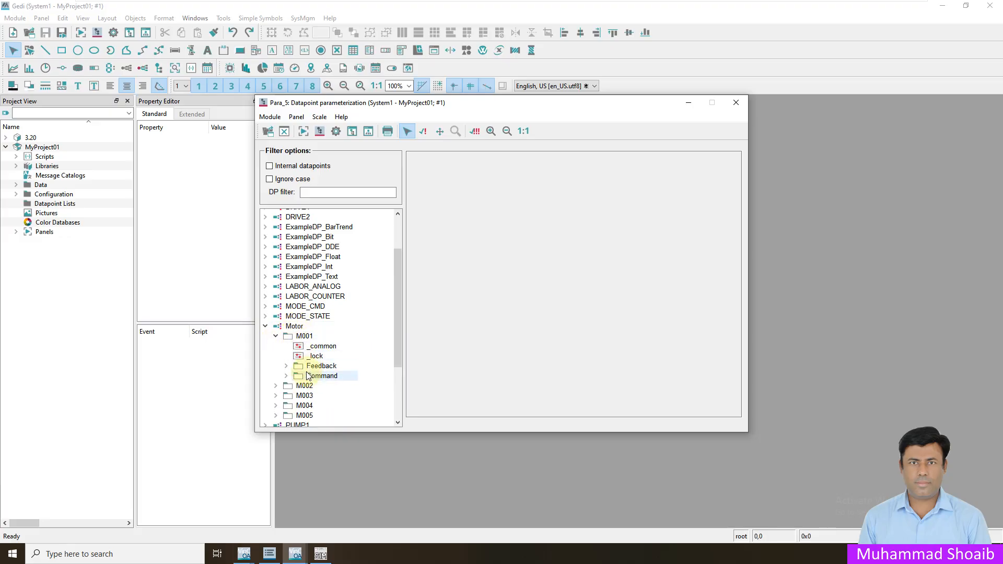
pyautogui.click(286, 365)
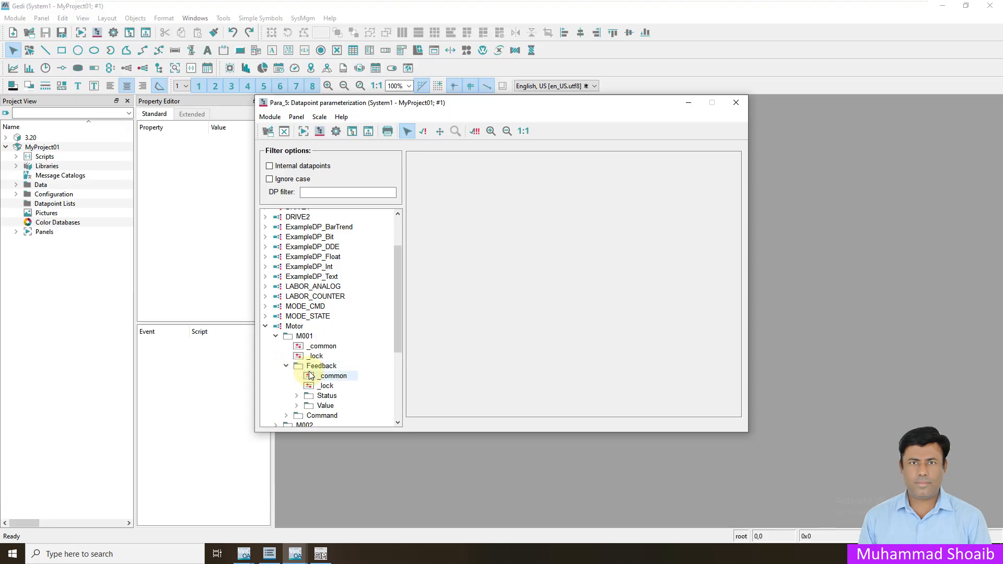
pyautogui.scroll(-2, 297, 407)
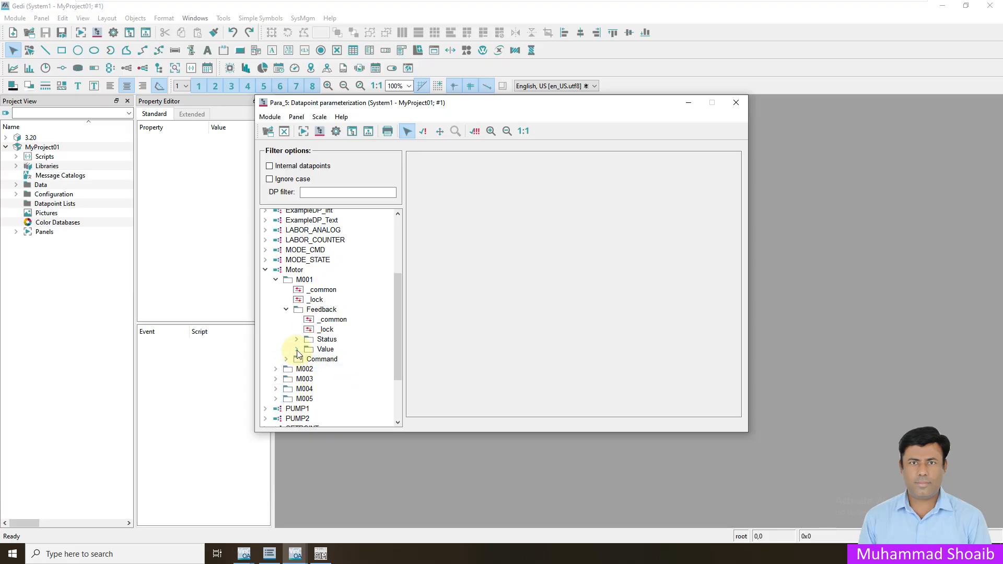
pyautogui.click(297, 350)
pyautogui.click(337, 379)
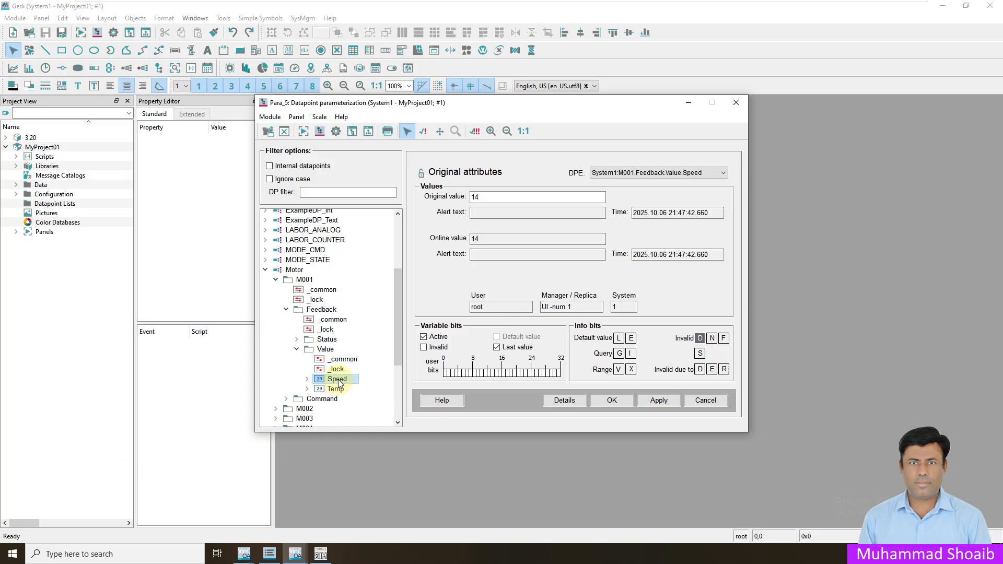
pyautogui.moveTo(339, 381)
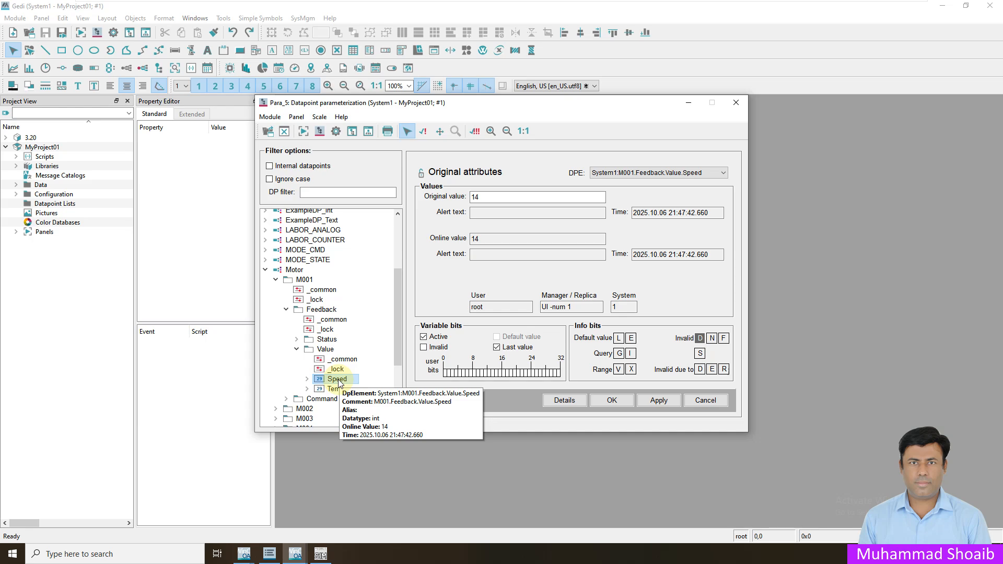
# - Insert a periphery address config on Speed and show its _address driver type options
pyautogui.rightClick(339, 383)
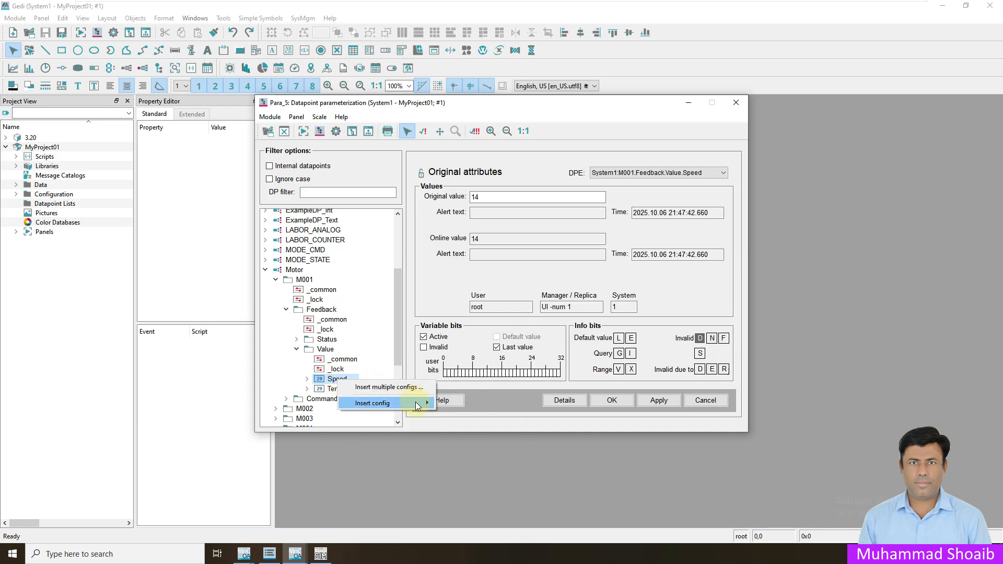
pyautogui.moveTo(418, 403)
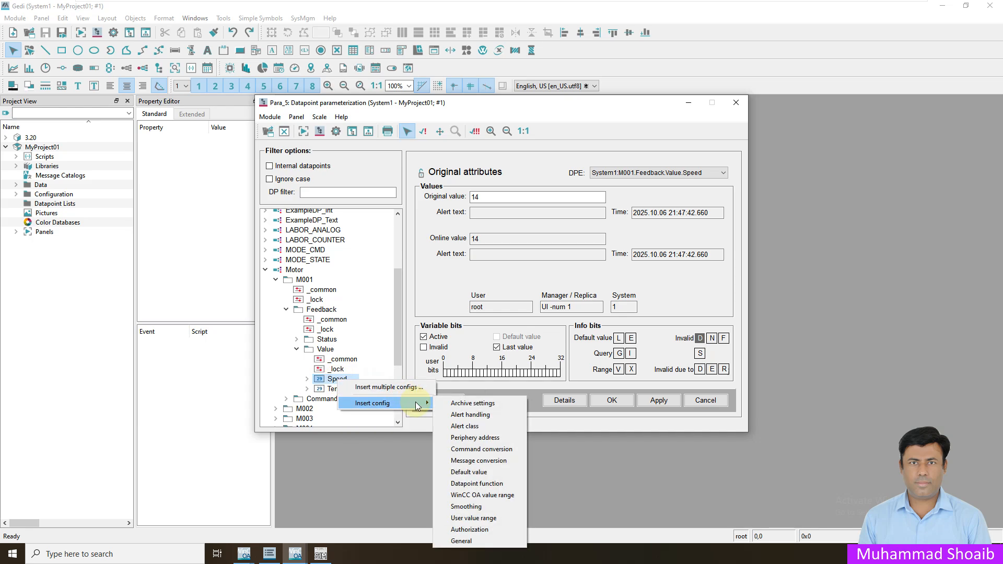
pyautogui.click(467, 439)
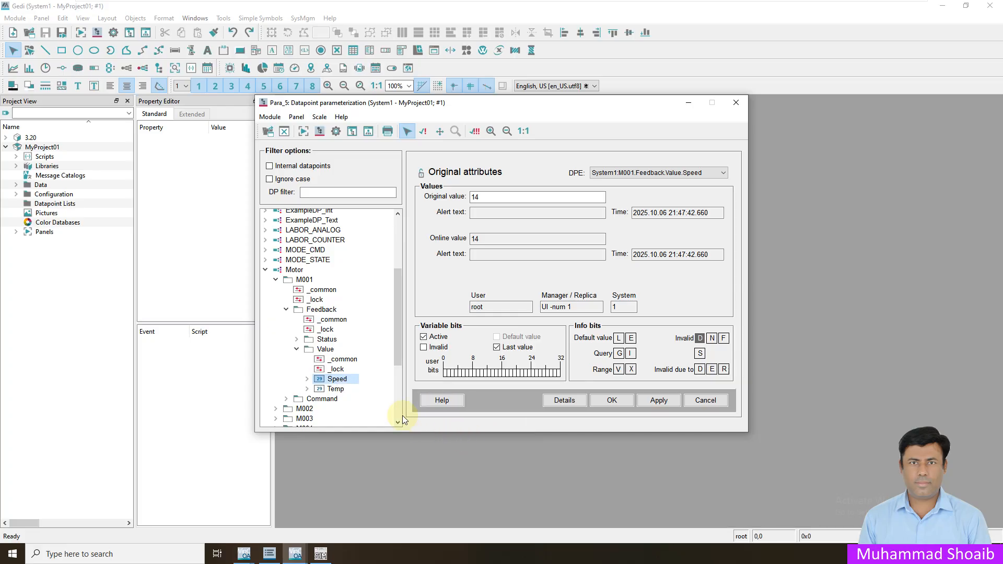
pyautogui.click(308, 379)
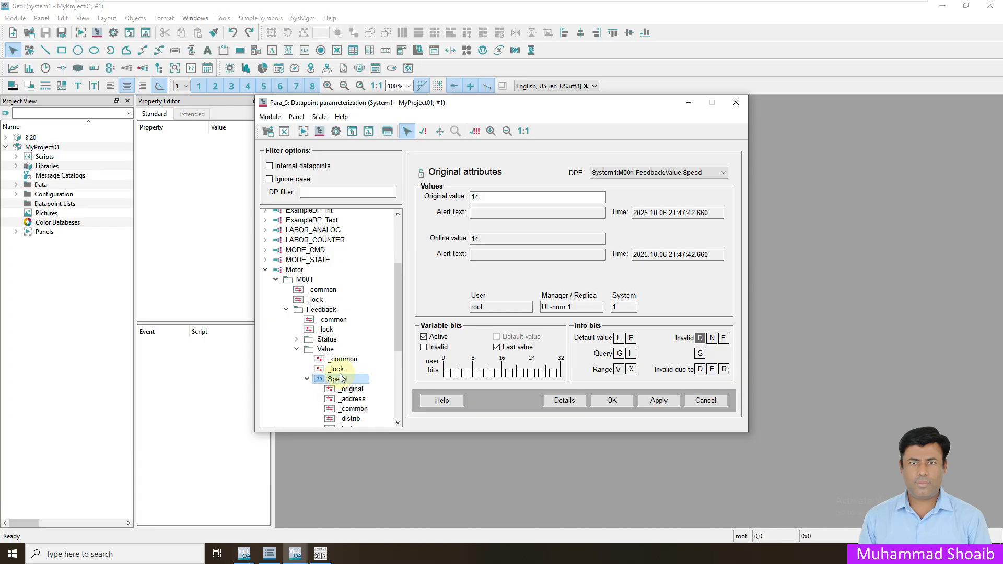
pyautogui.scroll(-1, 334, 376)
pyautogui.click(357, 372)
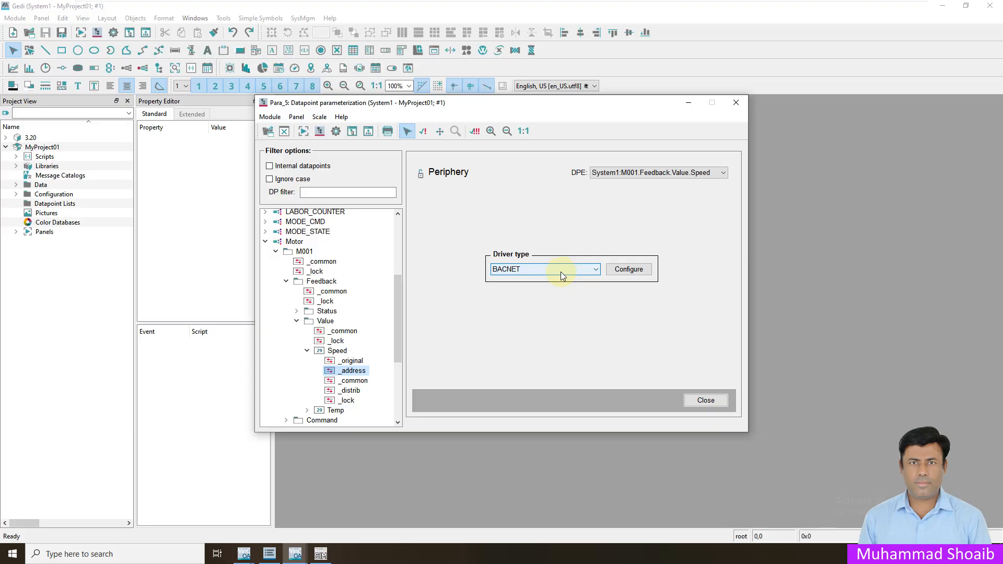
pyautogui.click(524, 272)
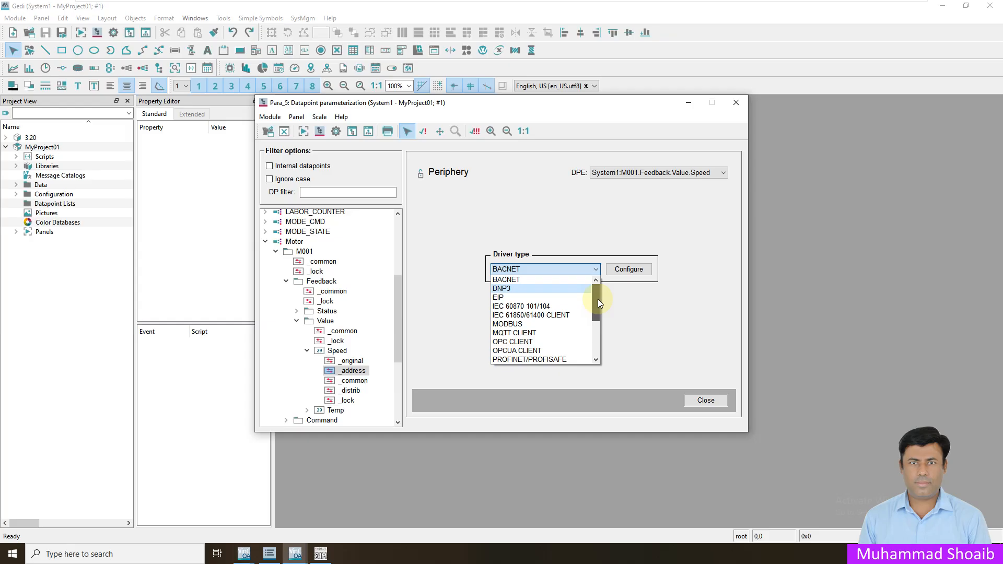
# - Set Speed's driver type to MODBUS and check the Modbus Driver in the Console
pyautogui.click(528, 323)
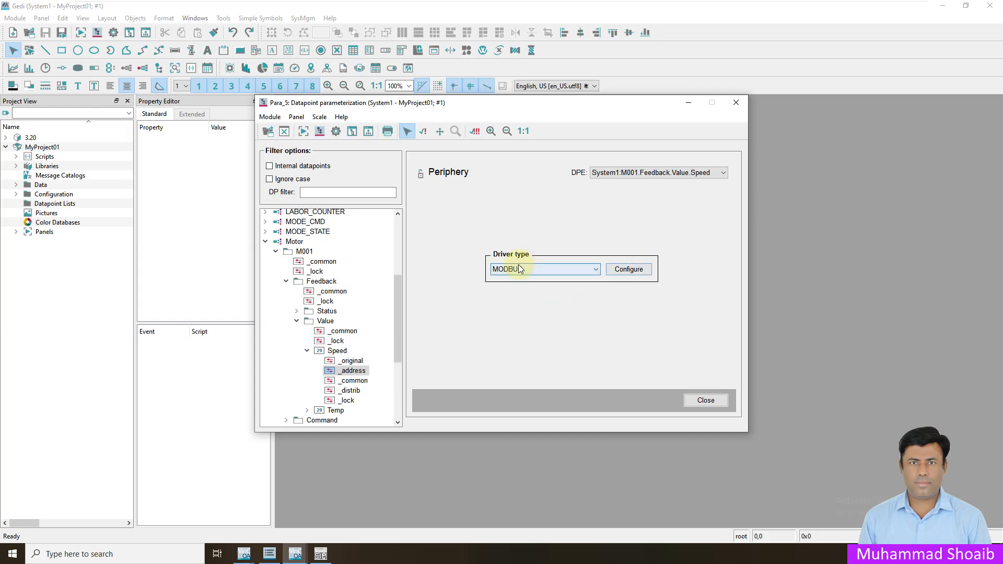
pyautogui.click(629, 269)
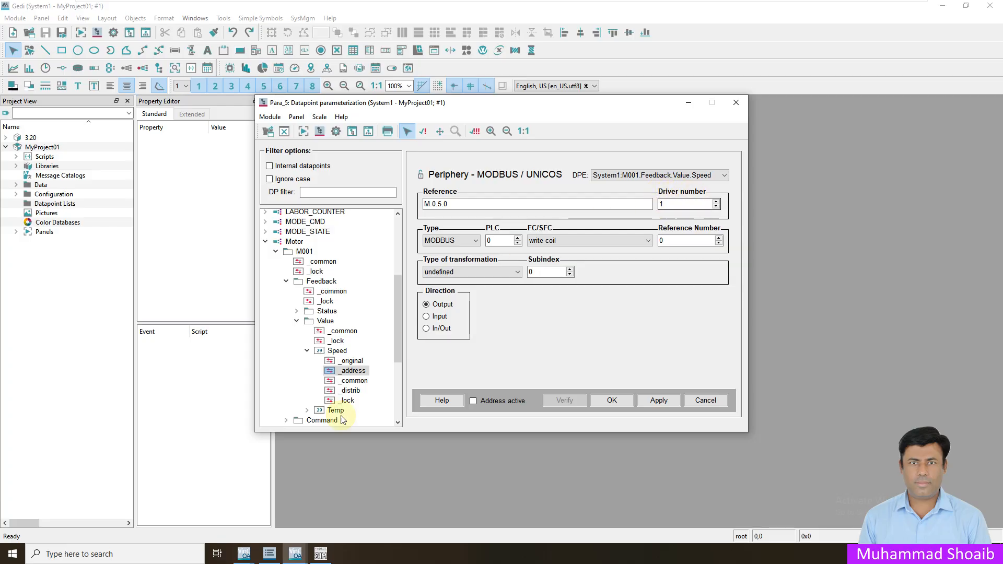
pyautogui.click(292, 555)
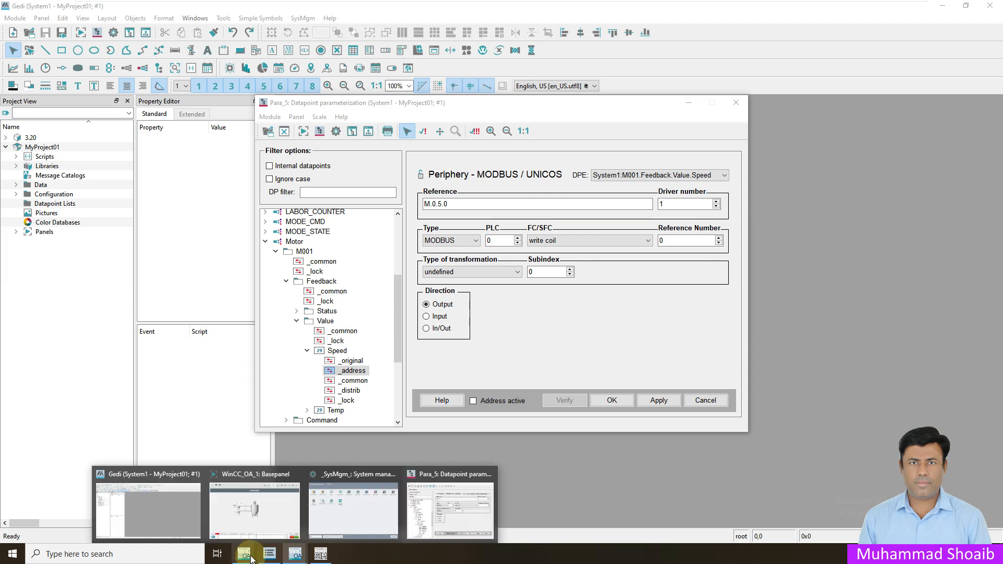
pyautogui.moveTo(249, 557)
pyautogui.click(310, 514)
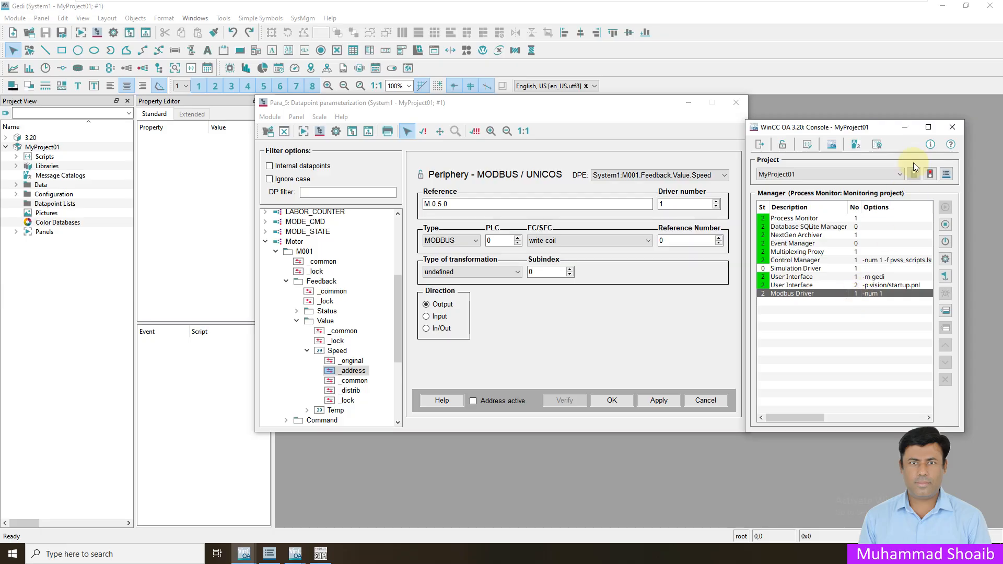
pyautogui.click(904, 127)
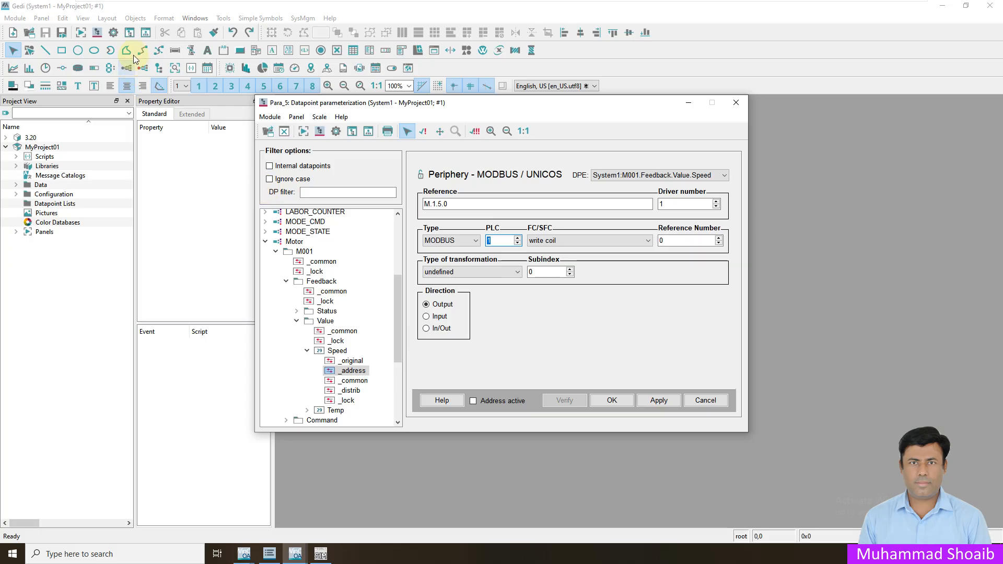
# - Verify Mod_Plc_1 is PLC 1 in the MODBUS configuration, then close the driver windows
pyautogui.click(118, 33)
pyautogui.click(387, 227)
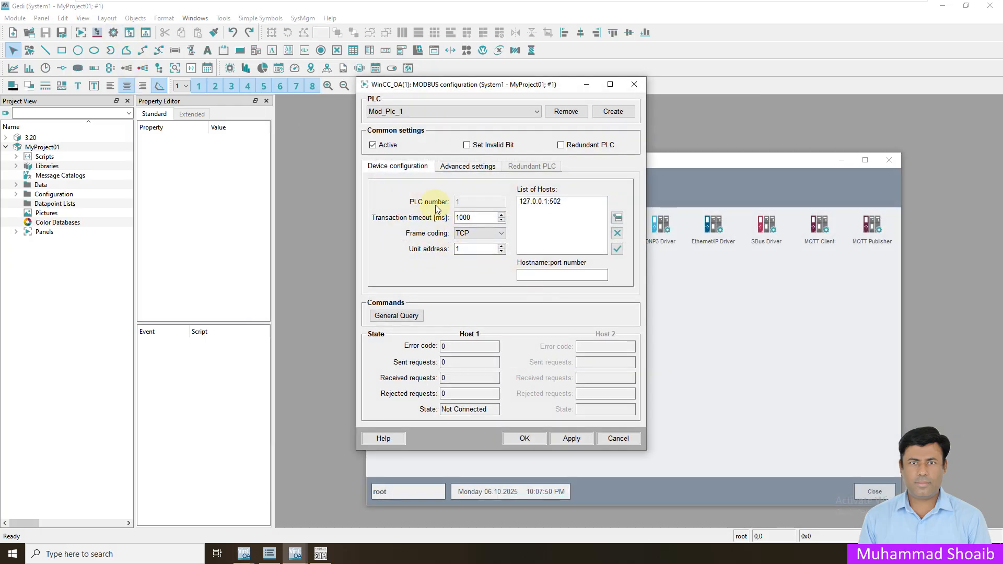
pyautogui.click(634, 84)
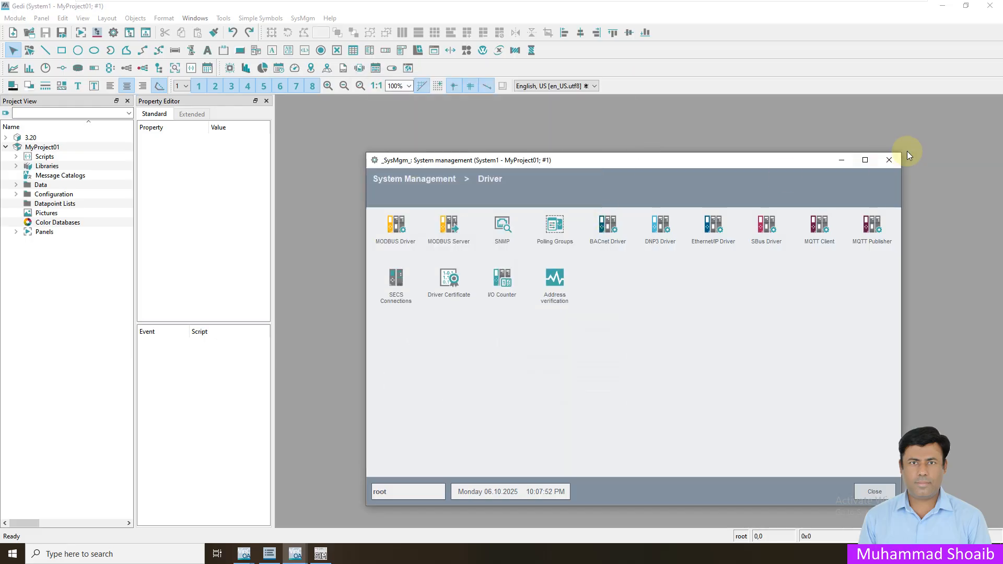
pyautogui.click(889, 160)
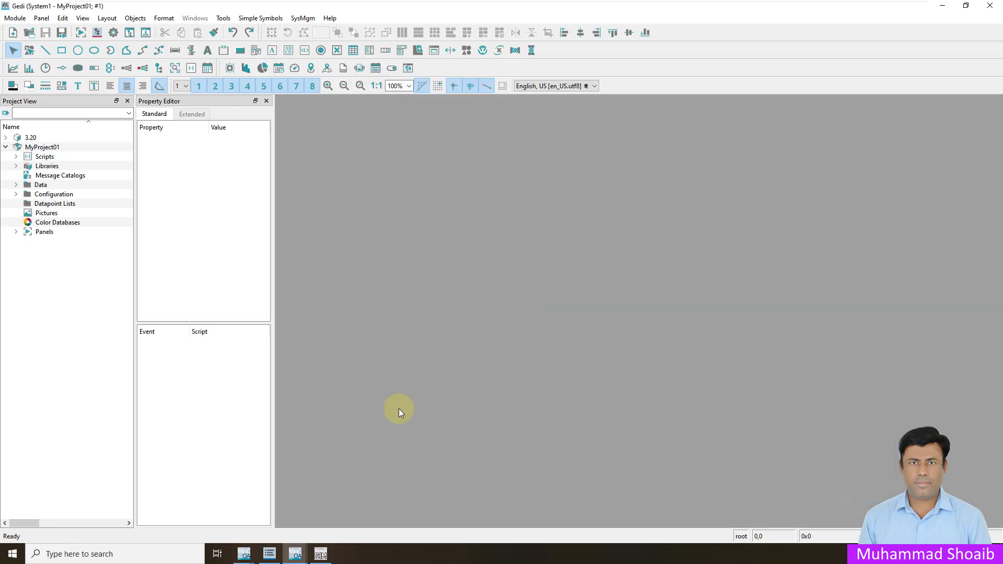
pyautogui.click(293, 555)
# - Make Speed's MODBUS address an input: read multiple registers, reference 100, int 16, polling
pyautogui.click(393, 507)
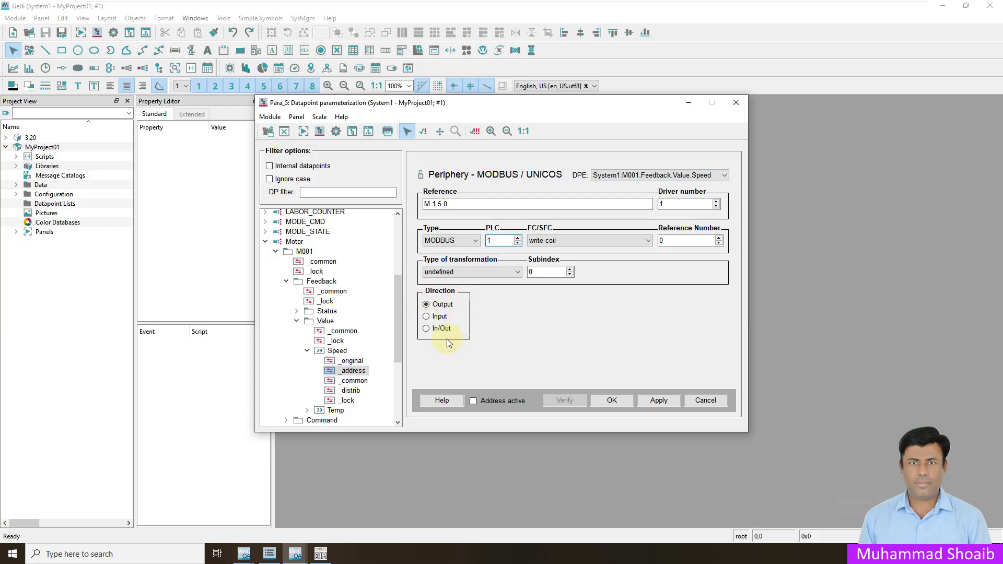
pyautogui.click(438, 316)
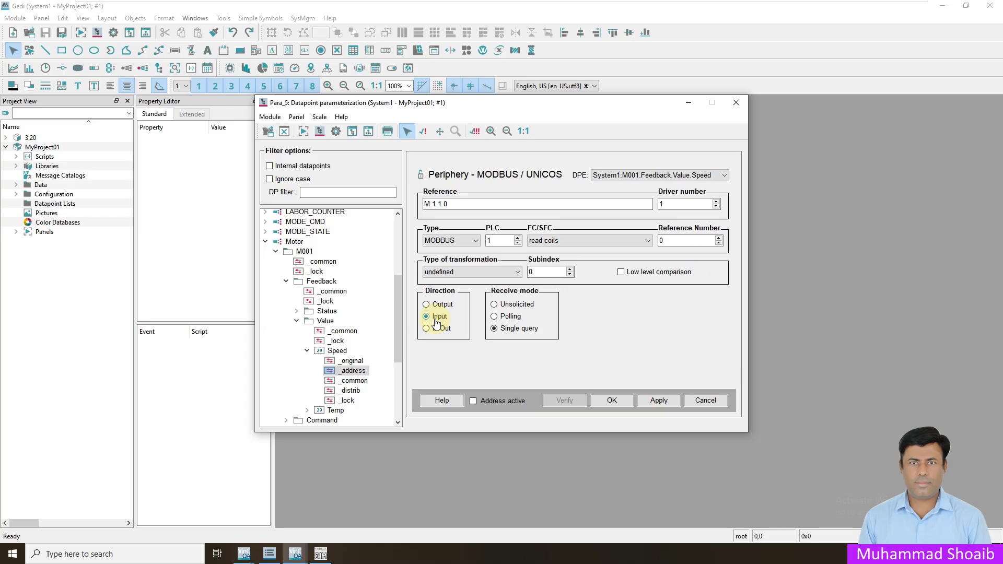
pyautogui.click(550, 242)
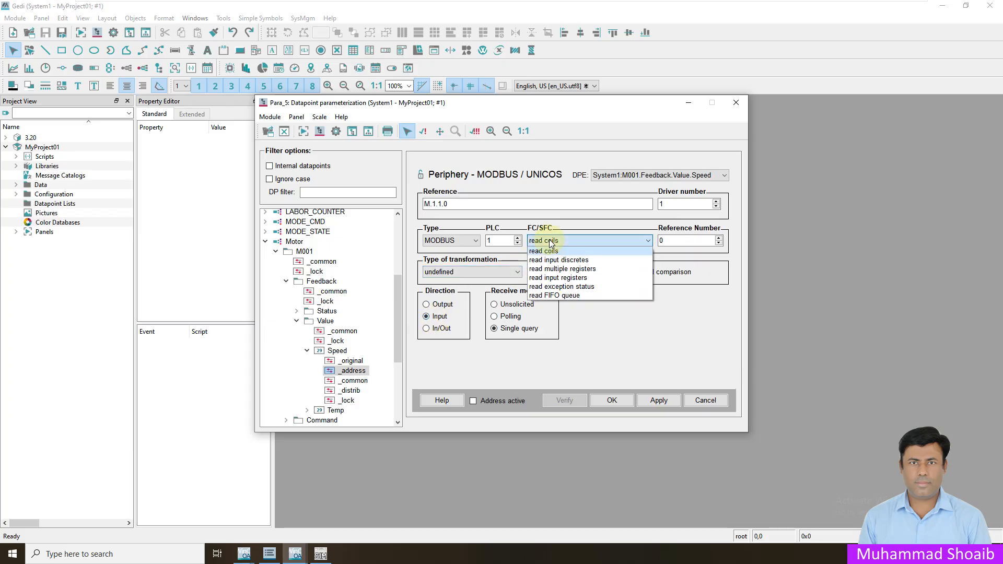
pyautogui.click(563, 269)
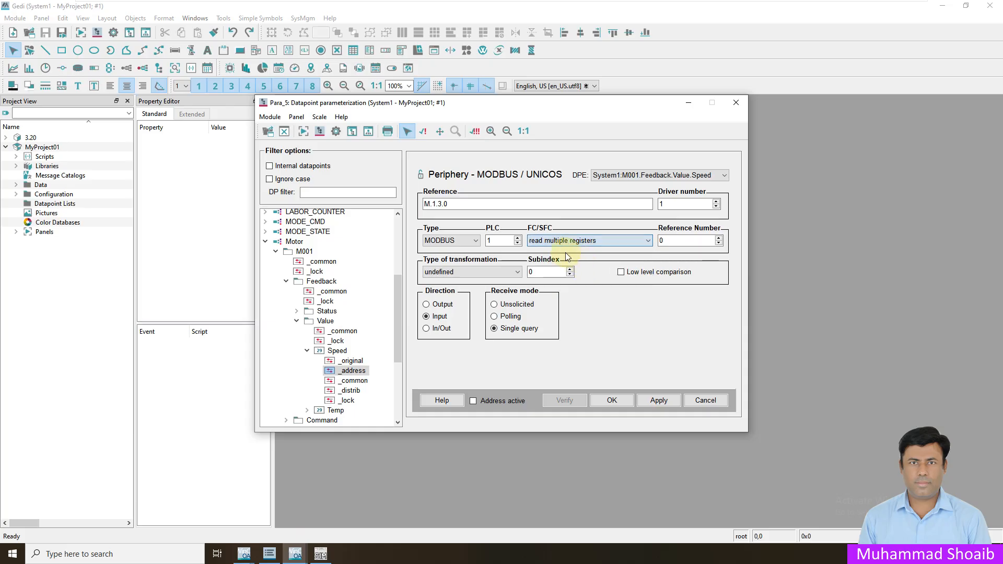
pyautogui.click(577, 240)
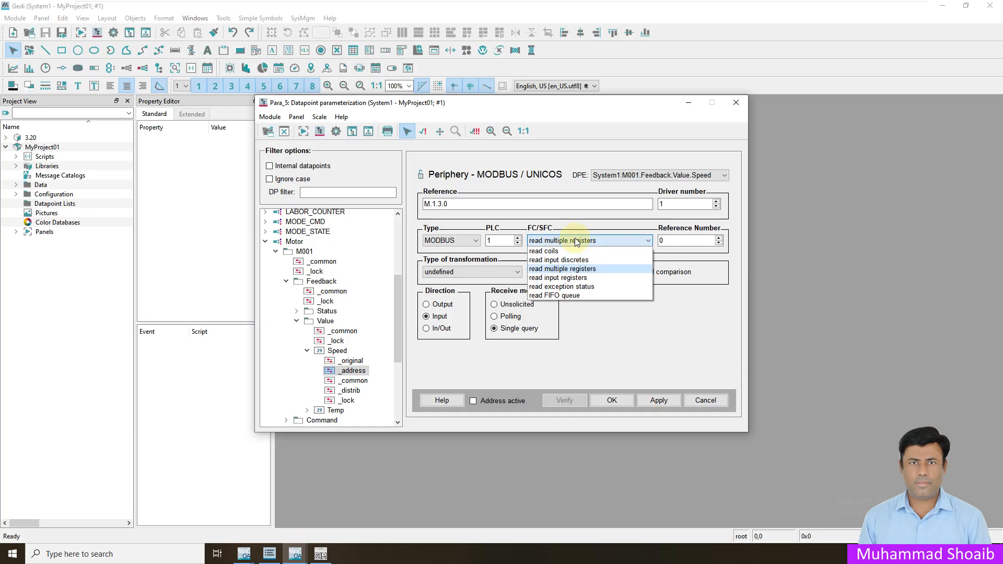
pyautogui.click(594, 270)
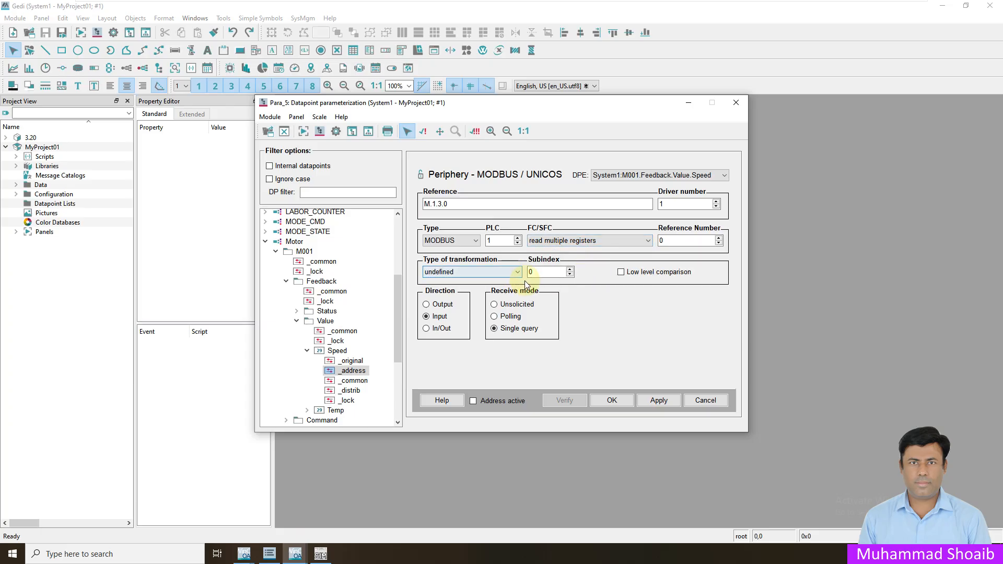
pyautogui.doubleClick(661, 241)
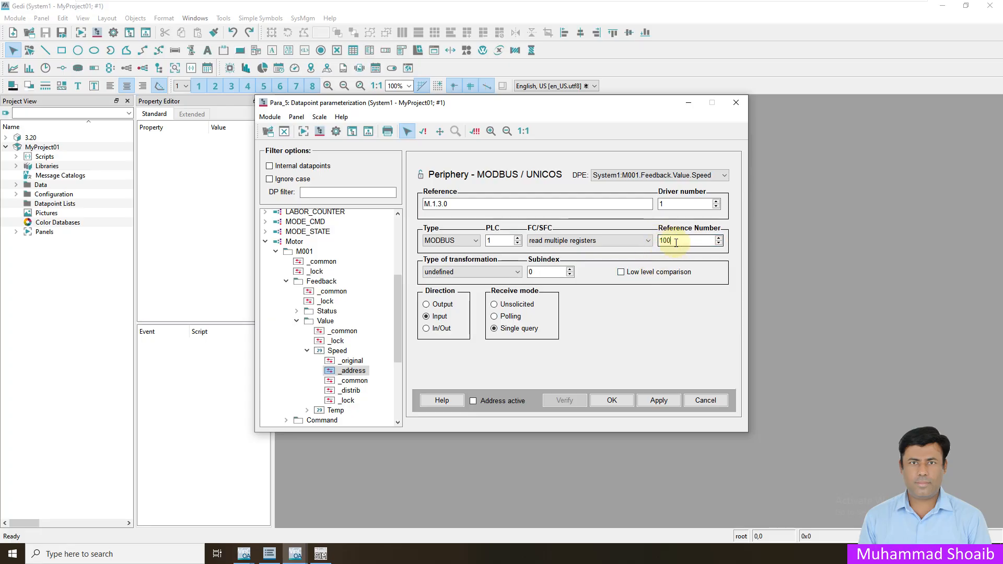
pyautogui.click(516, 273)
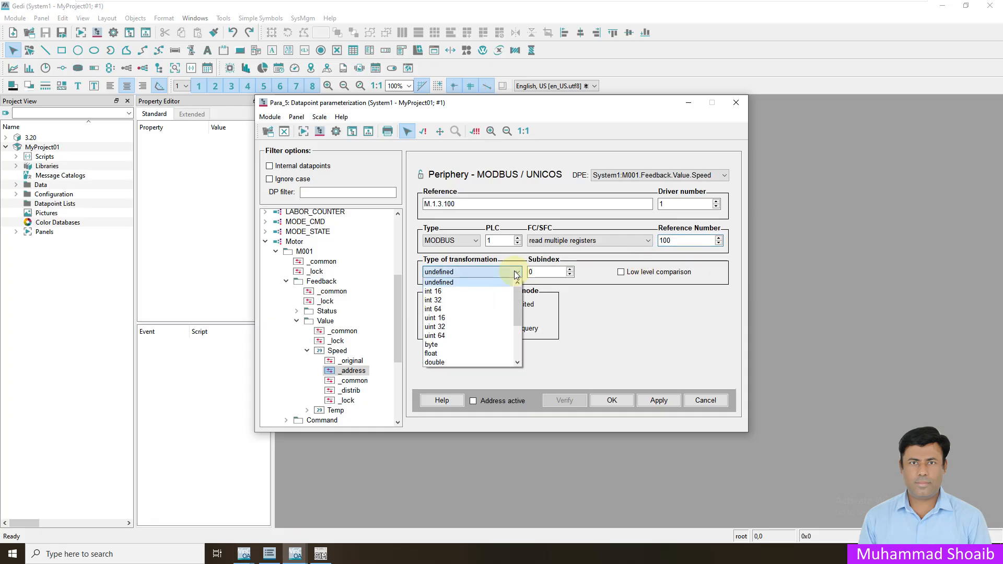
pyautogui.click(466, 291)
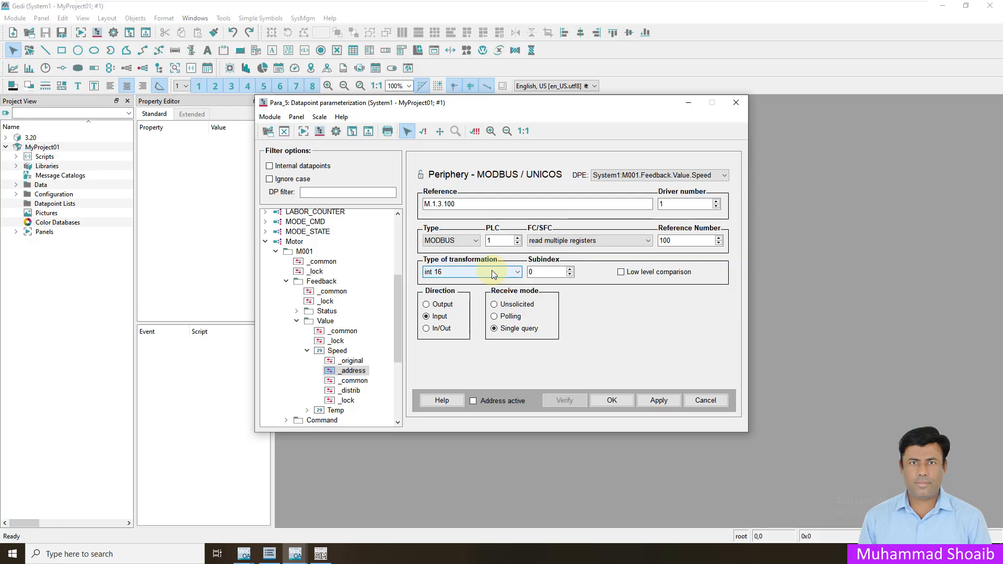
pyautogui.click(494, 317)
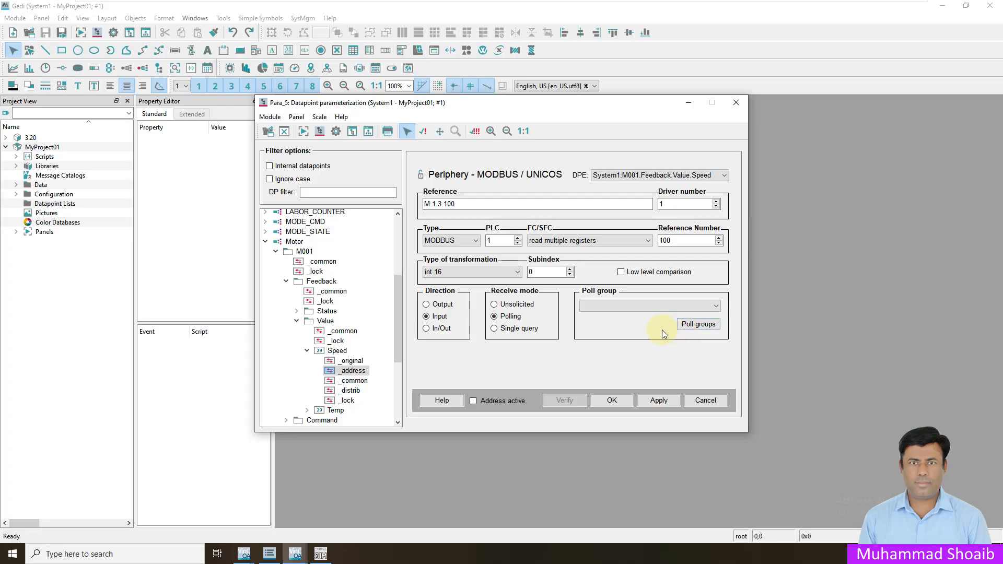
pyautogui.click(699, 325)
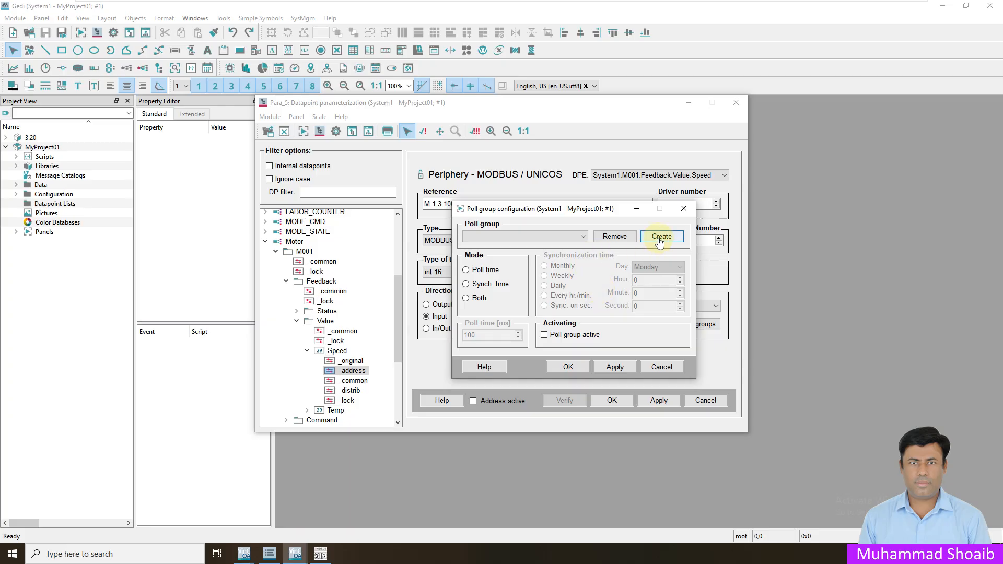
# - Create an active 1Sec poll group at 1000 ms and assign it to Speed
pyautogui.click(660, 237)
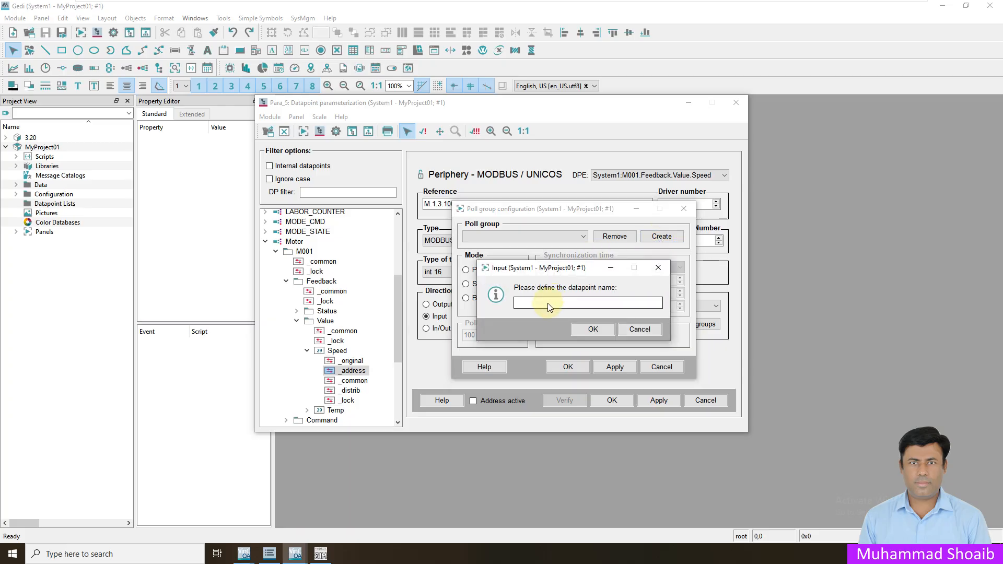
pyautogui.write('1 Sec')
pyautogui.click(588, 329)
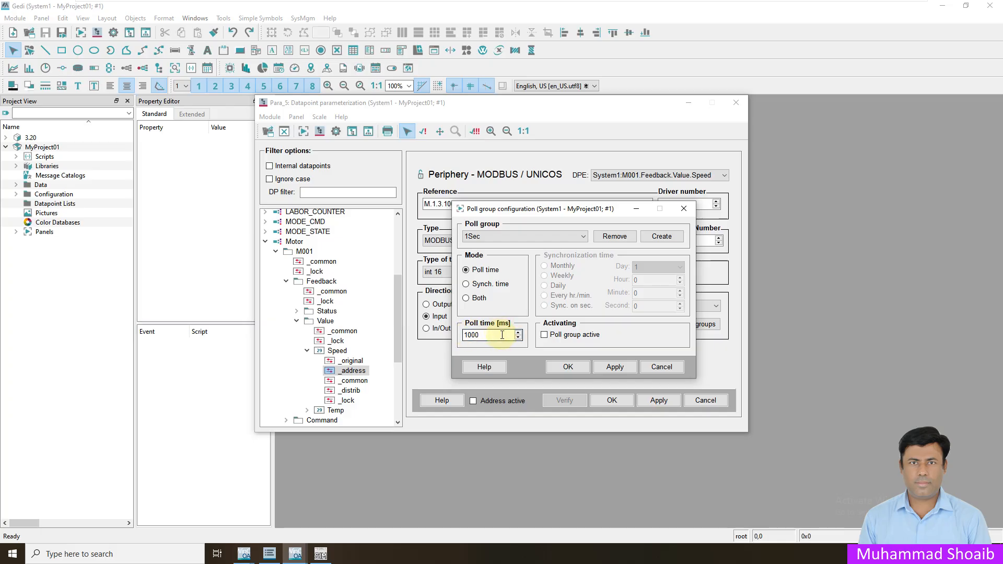
pyautogui.click(544, 335)
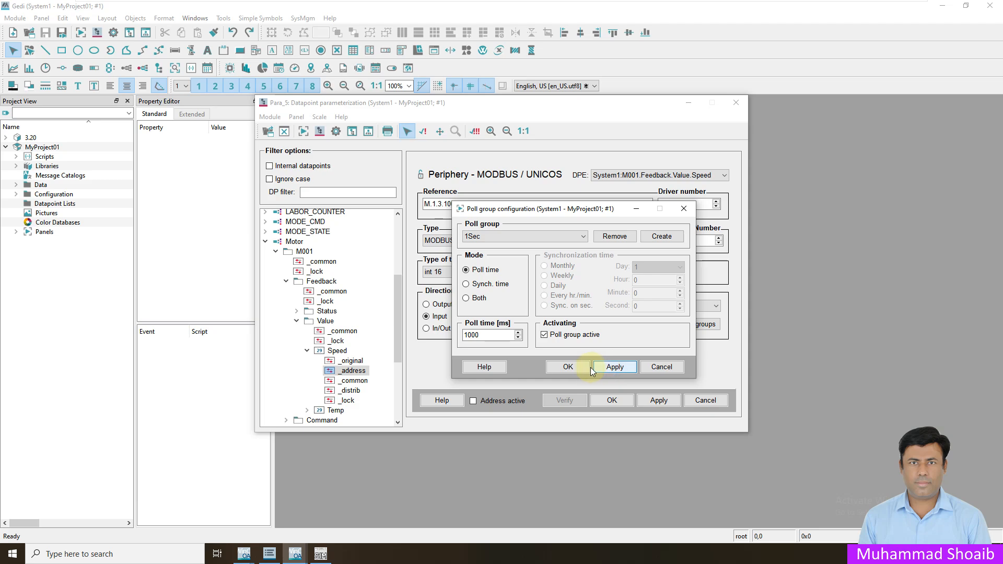
pyautogui.click(568, 367)
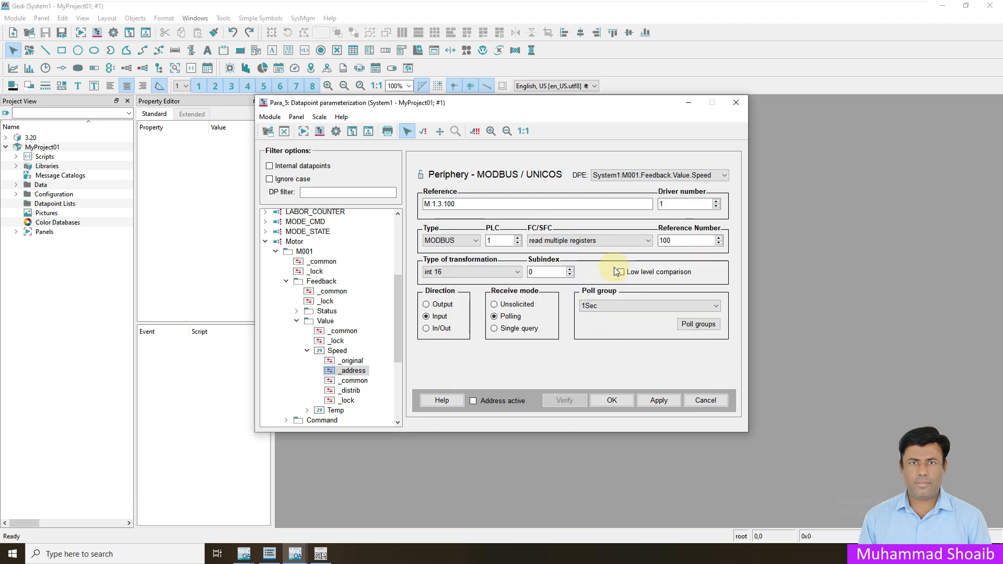
# - Activate and apply Speed's address M.1.3.100, verify it shows no error, then store it
pyautogui.click(473, 402)
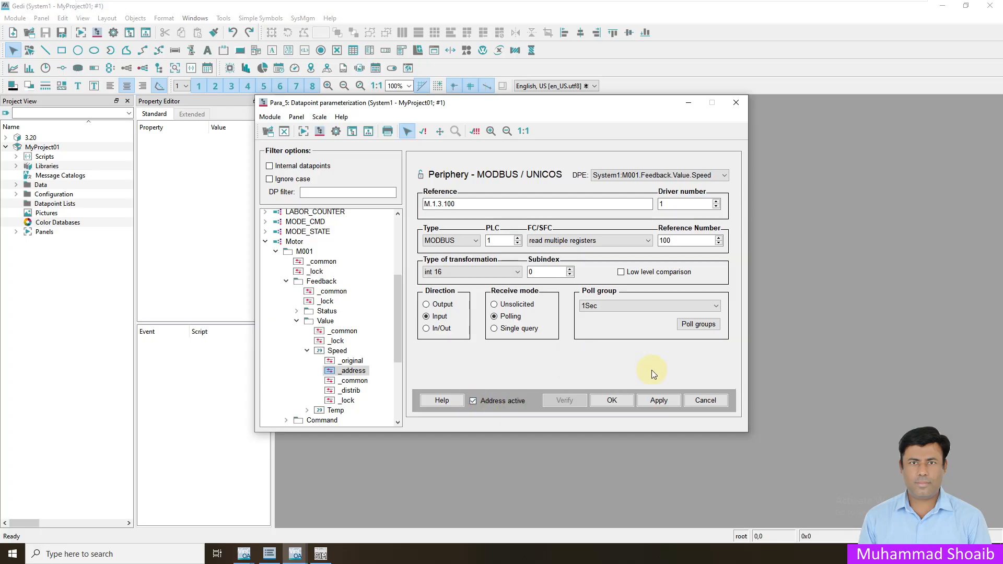
pyautogui.click(656, 402)
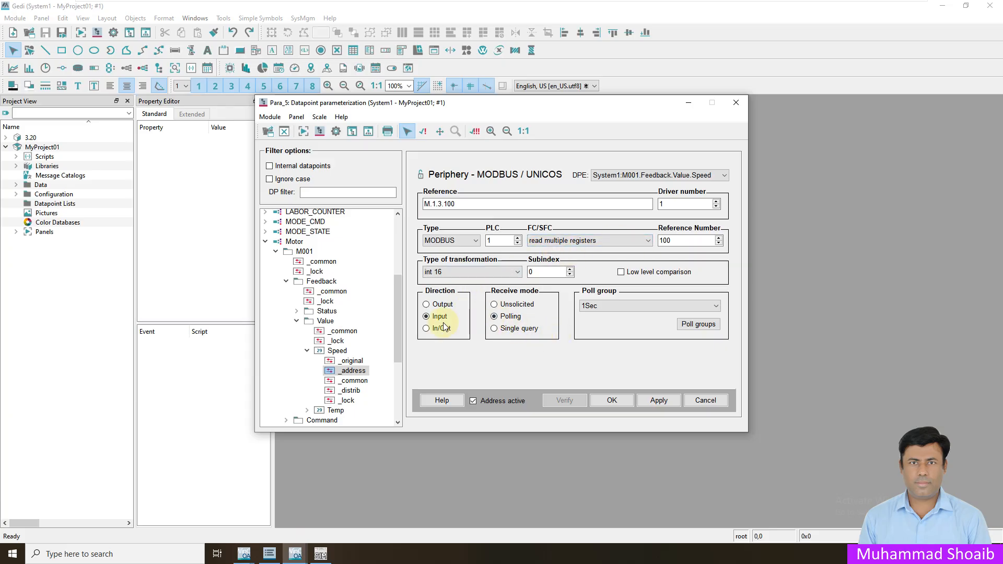
pyautogui.click(659, 397)
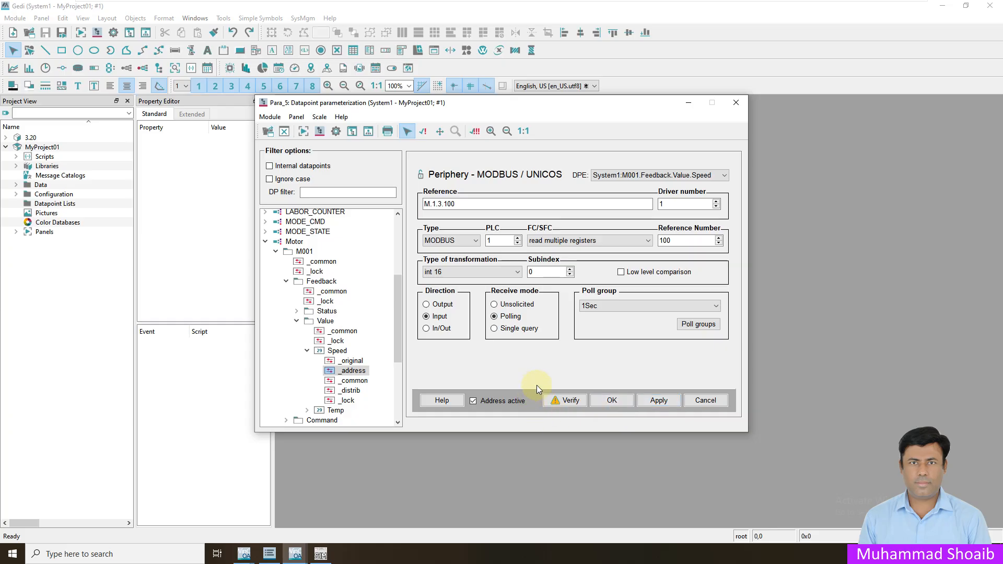
pyautogui.click(568, 405)
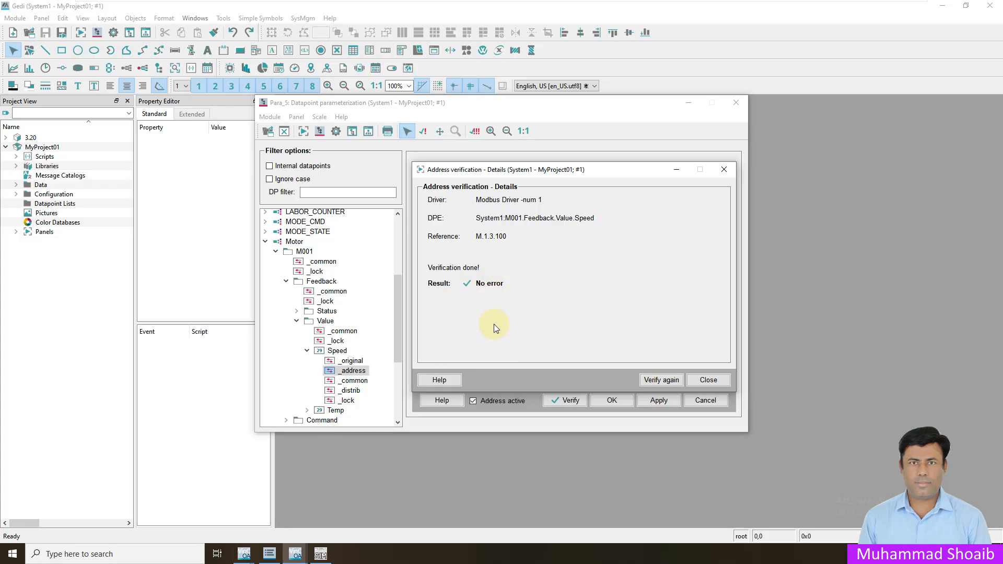
pyautogui.click(703, 385)
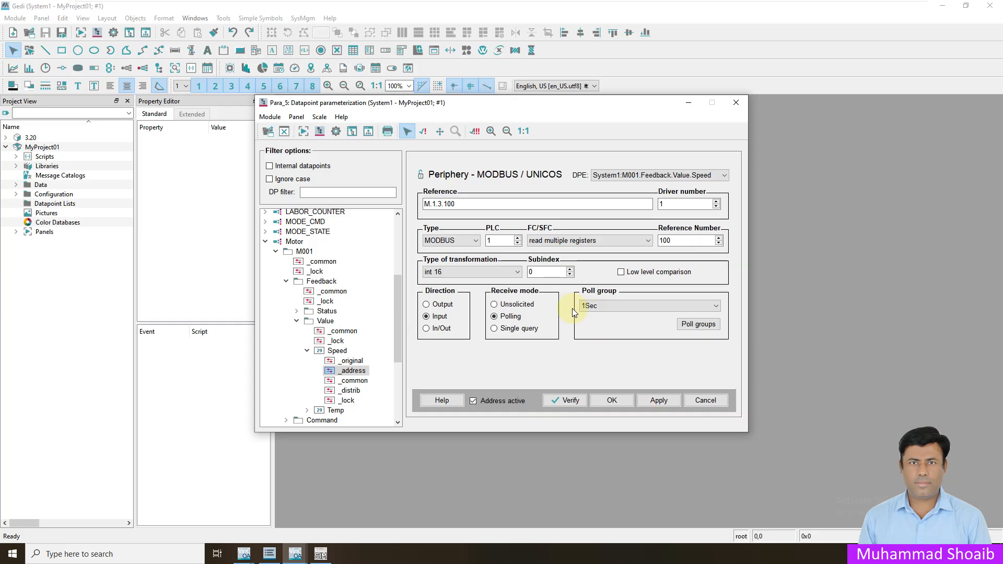
pyautogui.click(615, 402)
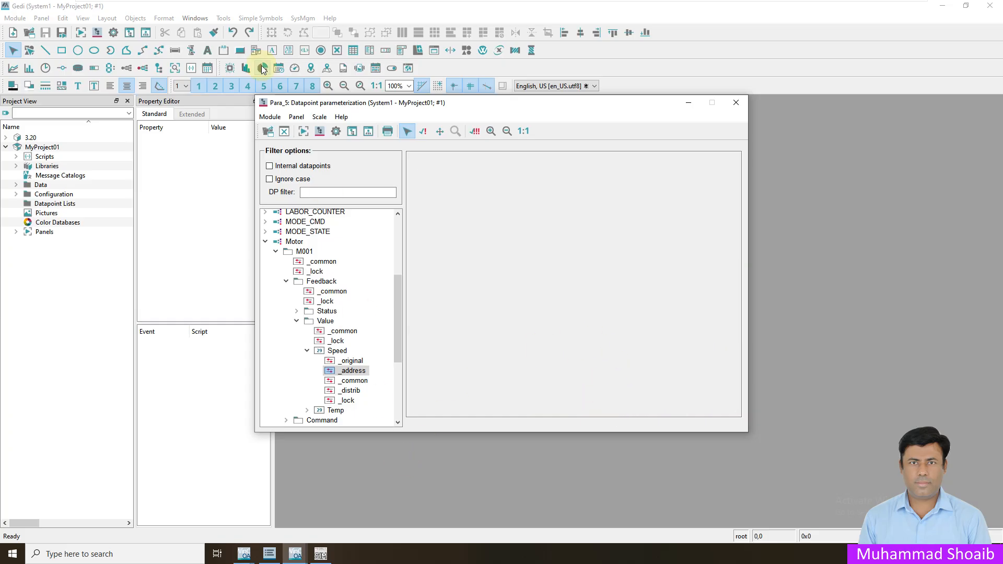
# - Check in System Management's MODBUS driver page that Mod_Plc_1 is Connected, then minimize it
pyautogui.click(114, 33)
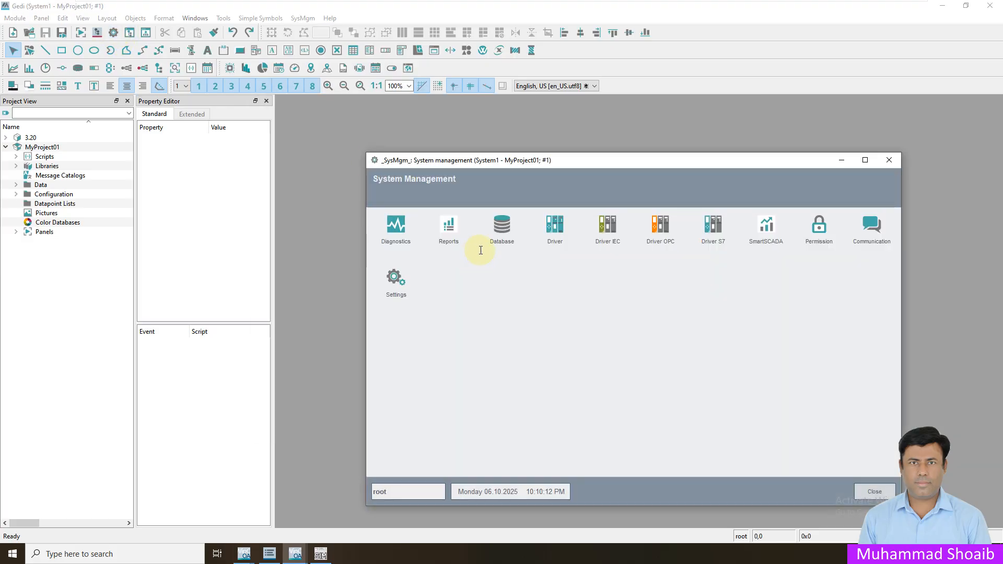
pyautogui.click(554, 225)
pyautogui.click(397, 226)
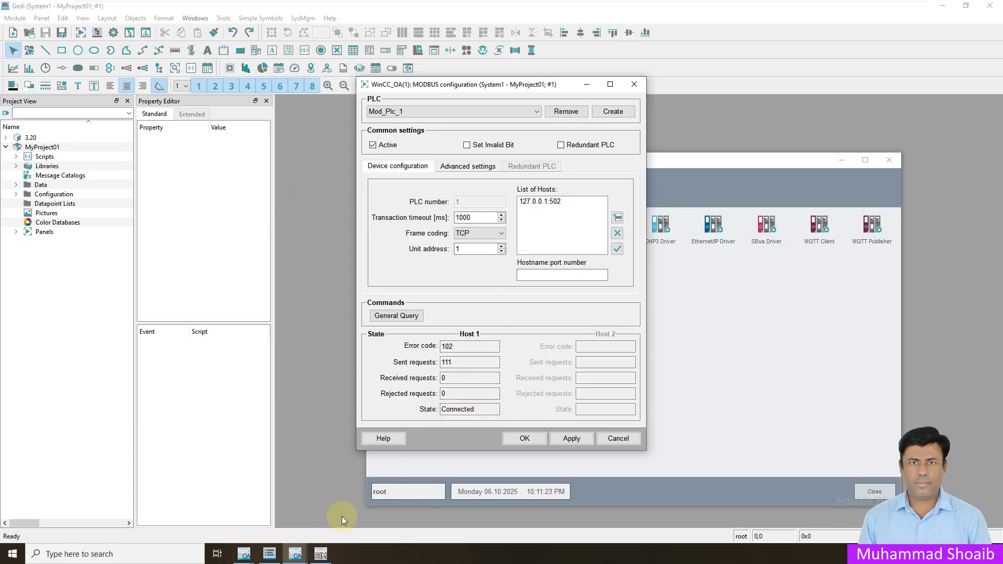
pyautogui.click(587, 82)
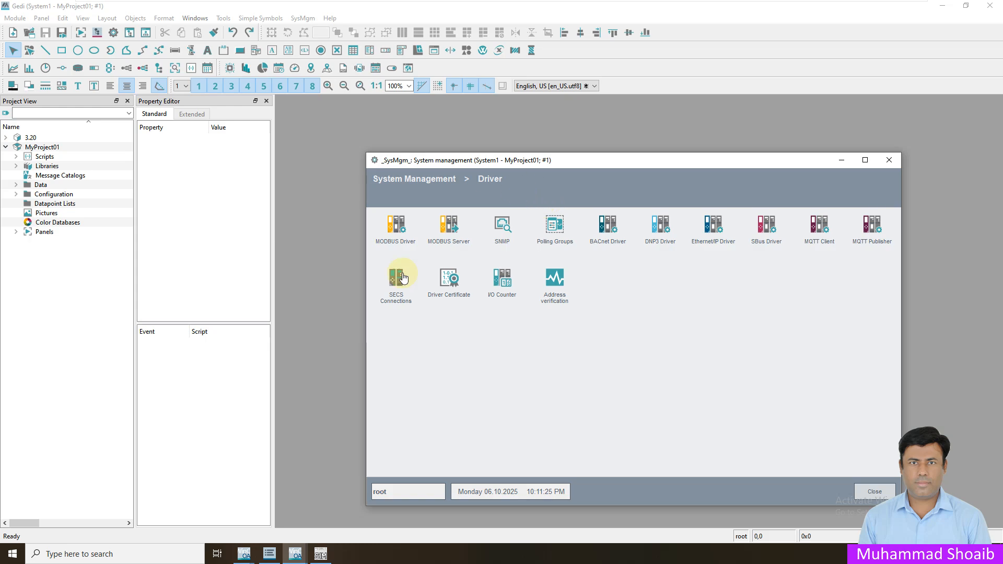
# - In PARA, expand Motor M001's Feedback Status and show the Run element's attributes
pyautogui.click(841, 162)
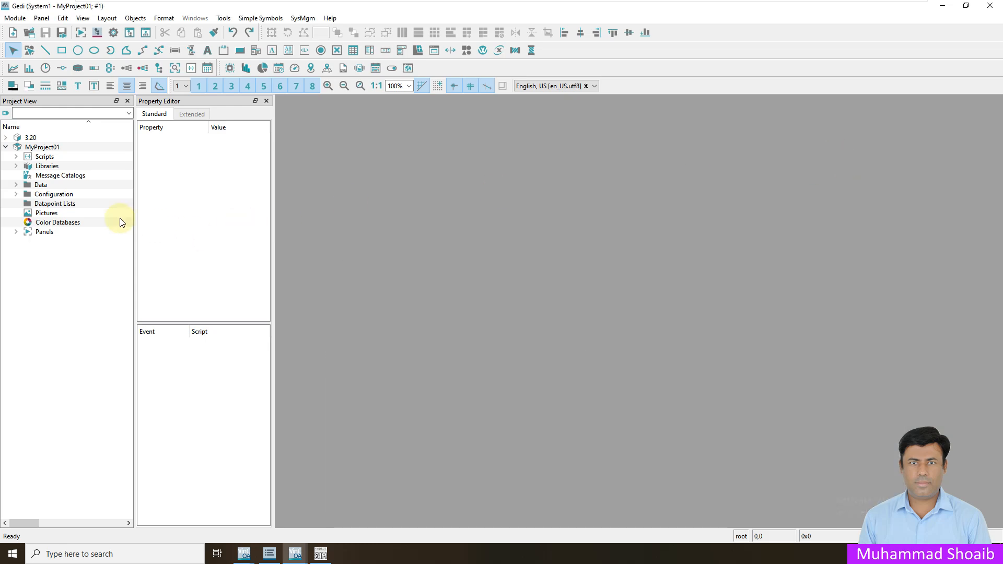
pyautogui.click(96, 32)
pyautogui.scroll(-2, 397, 353)
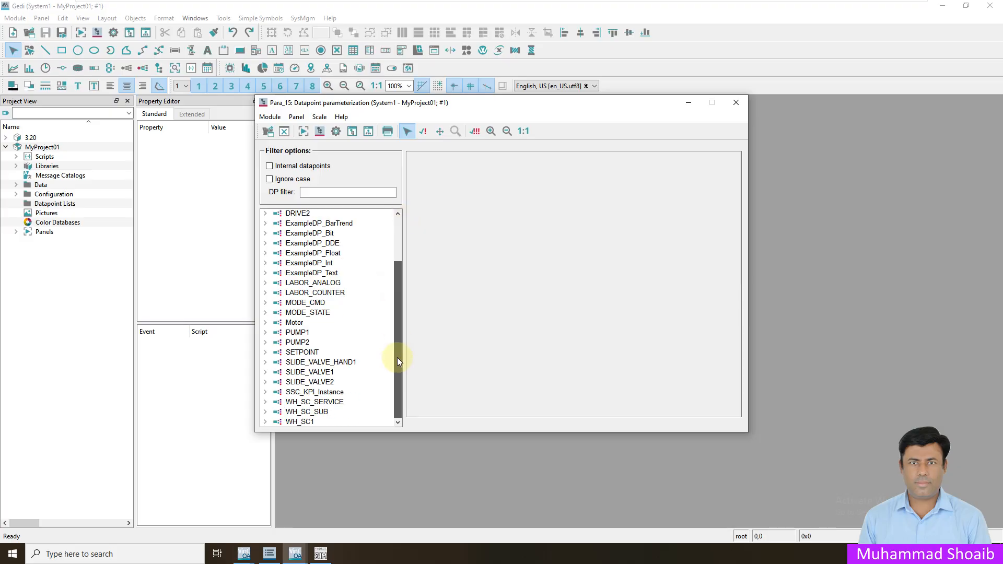
pyautogui.click(265, 322)
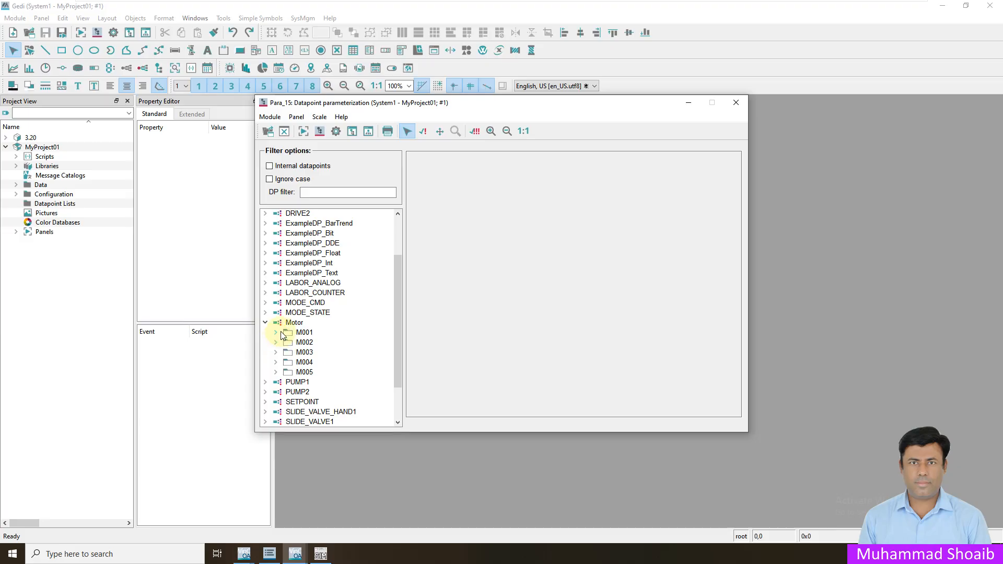
pyautogui.click(276, 333)
pyautogui.click(286, 362)
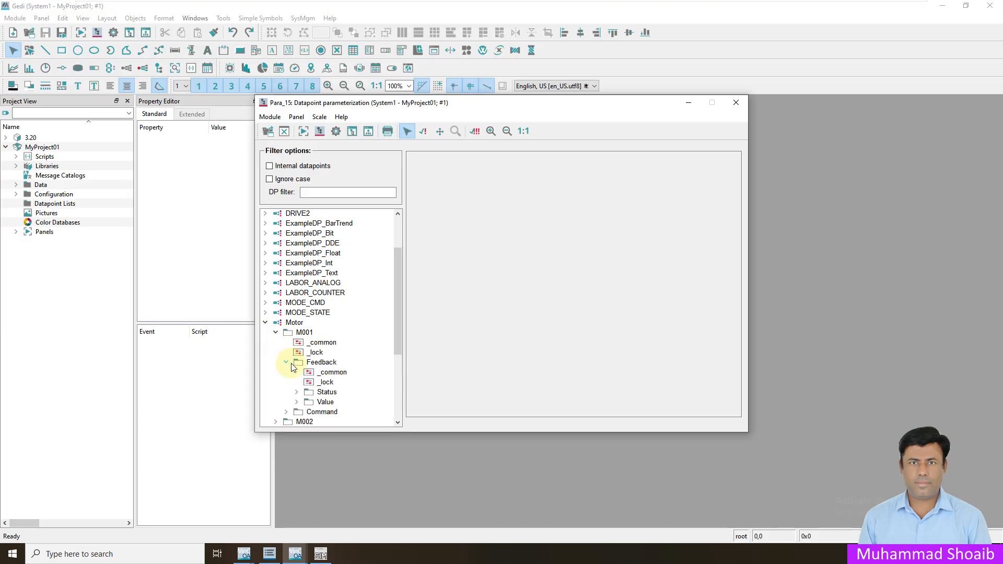
pyautogui.click(296, 391)
pyautogui.scroll(-4, 307, 391)
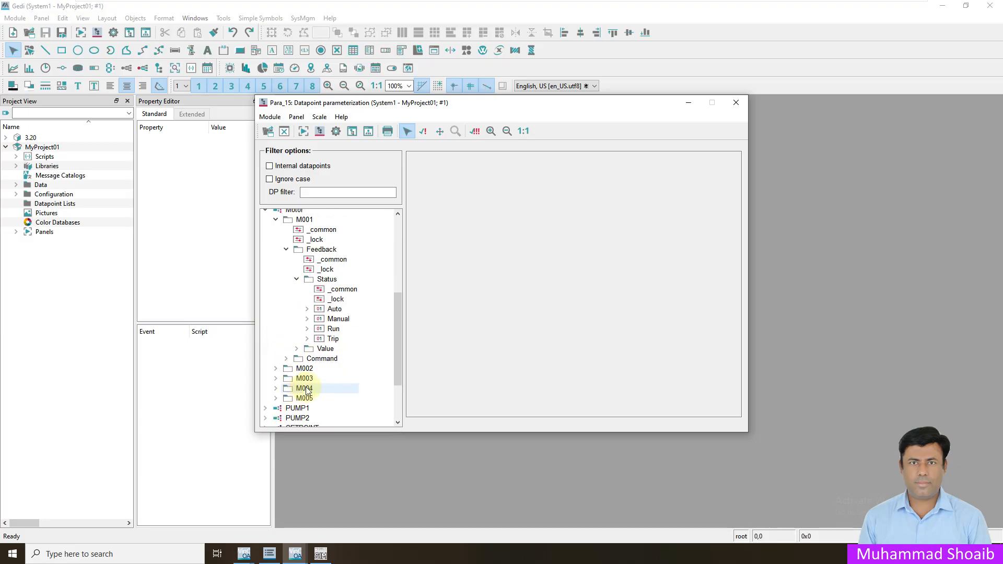
pyautogui.click(321, 329)
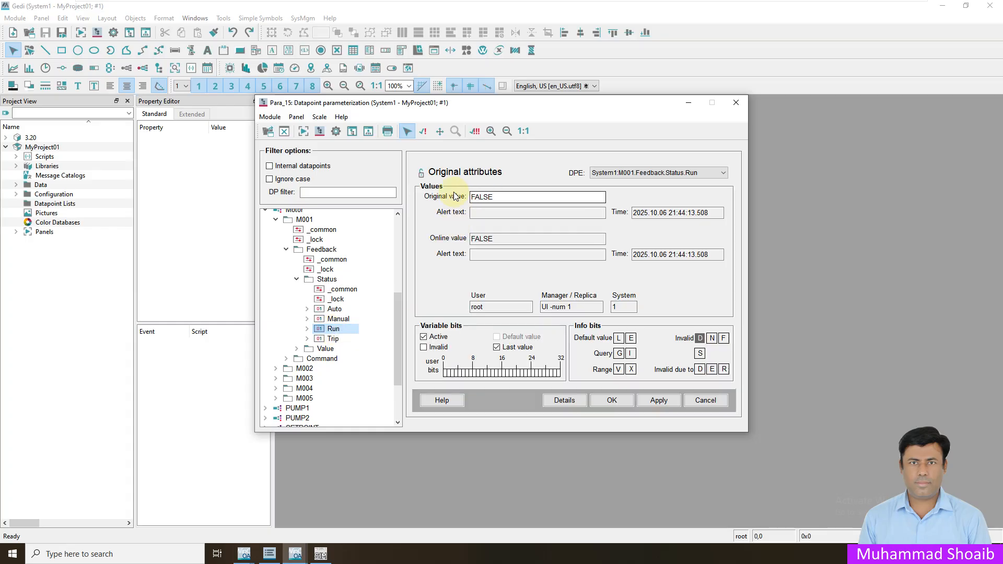
# - Show M001.Feedback.Value.Speed attributes with ModSim32 moved to the lower right
pyautogui.click(320, 555)
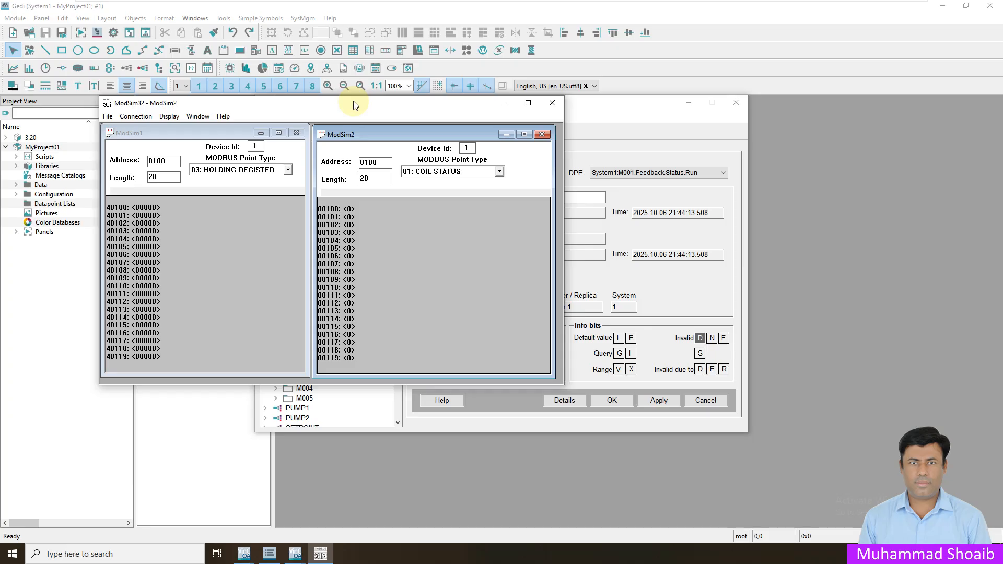
pyautogui.click(504, 103)
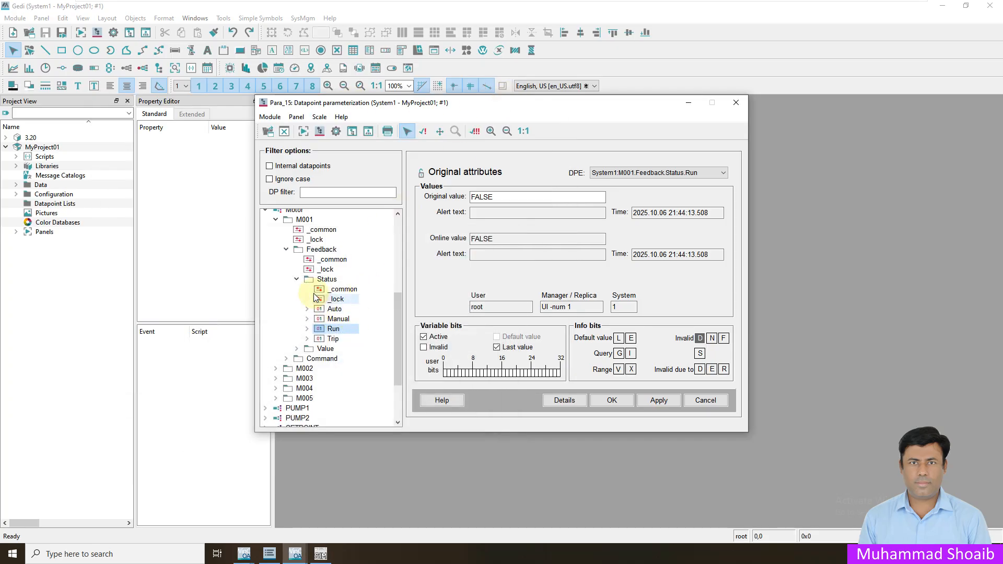
pyautogui.click(296, 279)
pyautogui.click(296, 288)
pyautogui.click(334, 319)
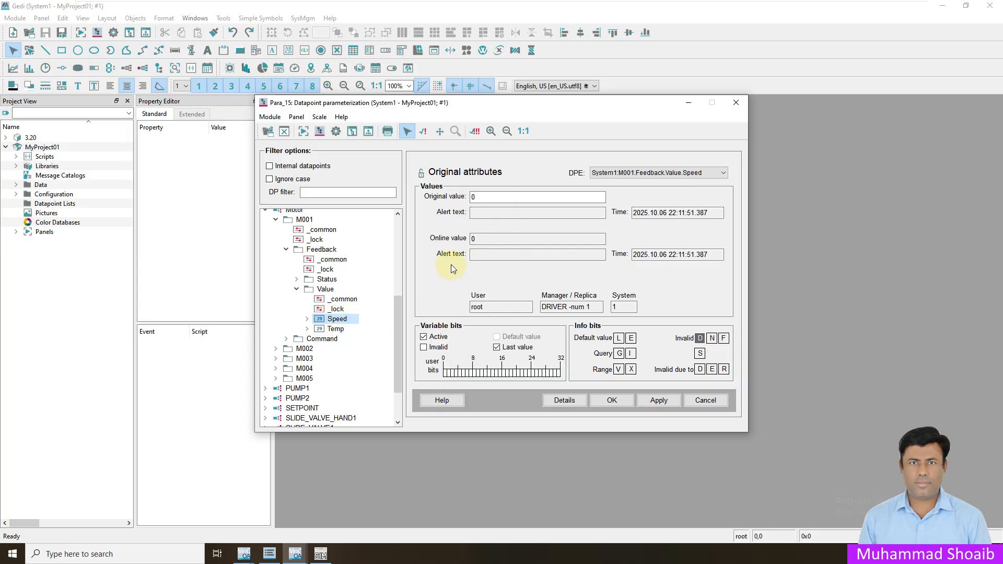
pyautogui.click(321, 554)
pyautogui.moveTo(397, 112); pyautogui.dragTo(714, 256)
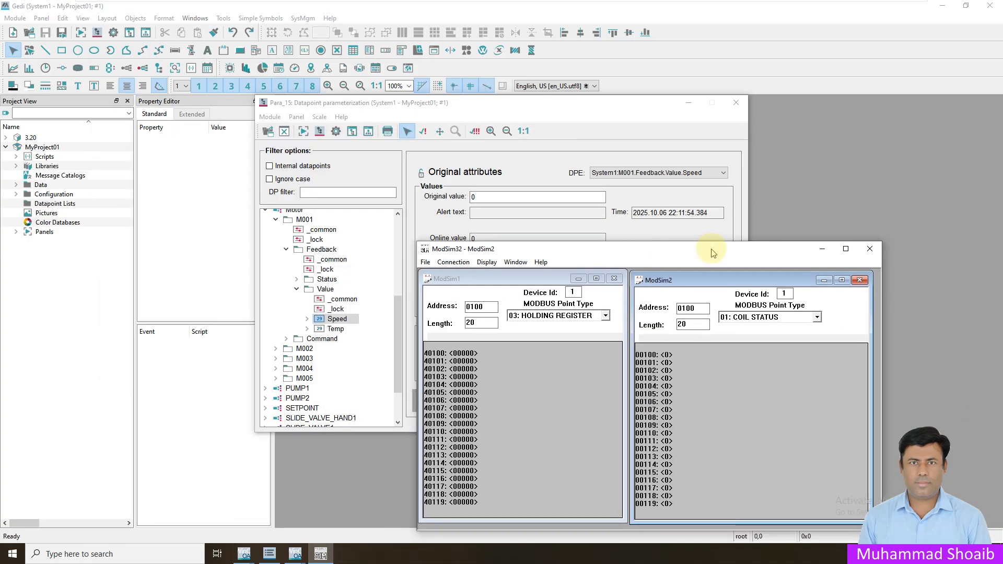
# - Write 147 to ModSim32 register 40101 so M001's Speed reads 147, then minimize ModSim32
pyautogui.doubleClick(460, 362)
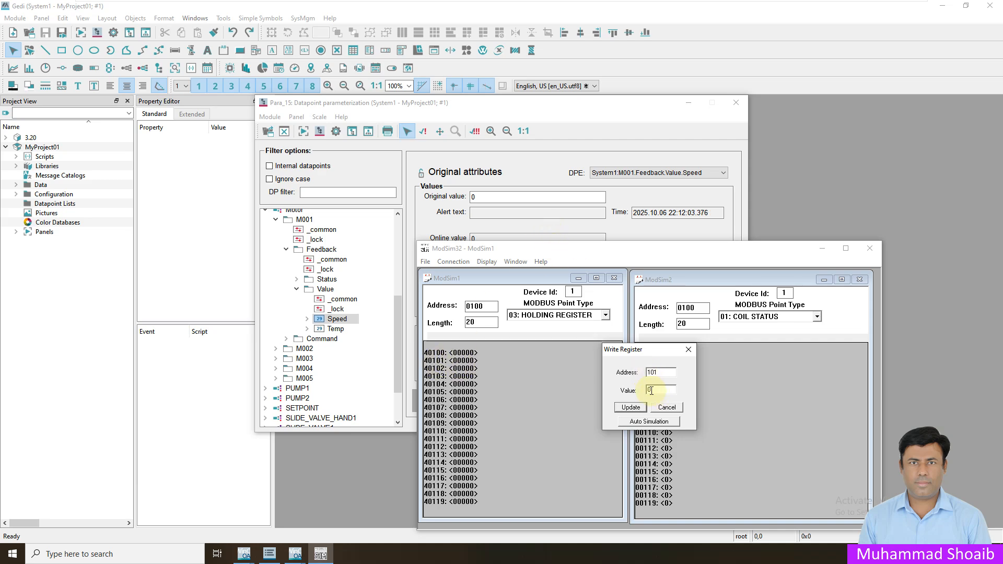
pyautogui.write('147')
pyautogui.press('Return')
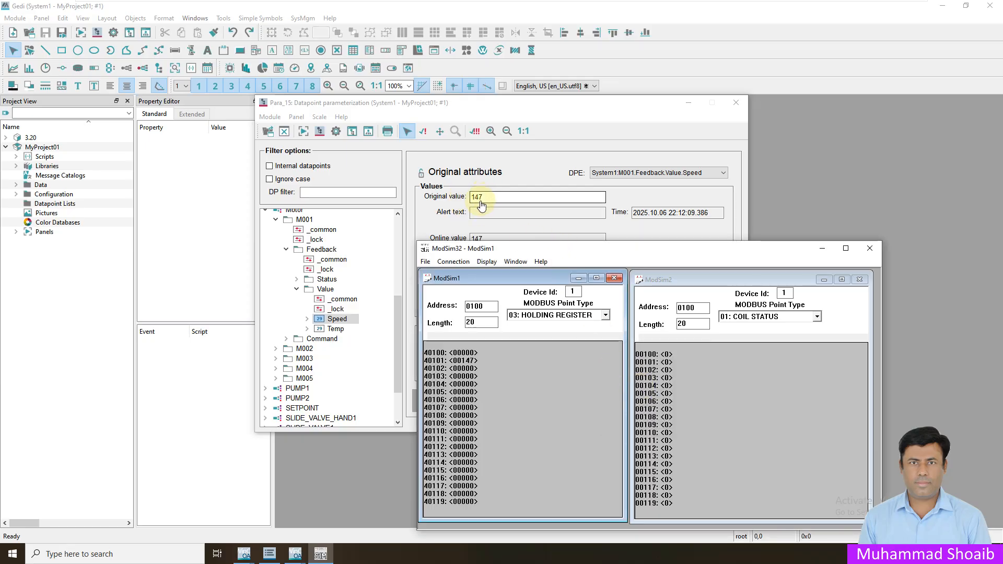
pyautogui.click(823, 248)
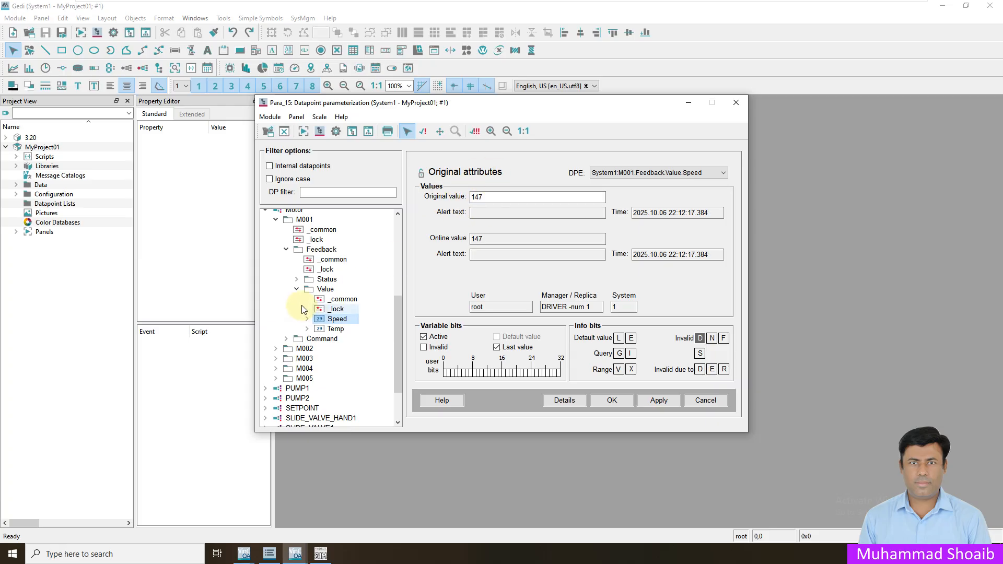
# - Insert a periphery address config on M001's Feedback.Status.Run element
pyautogui.click(296, 279)
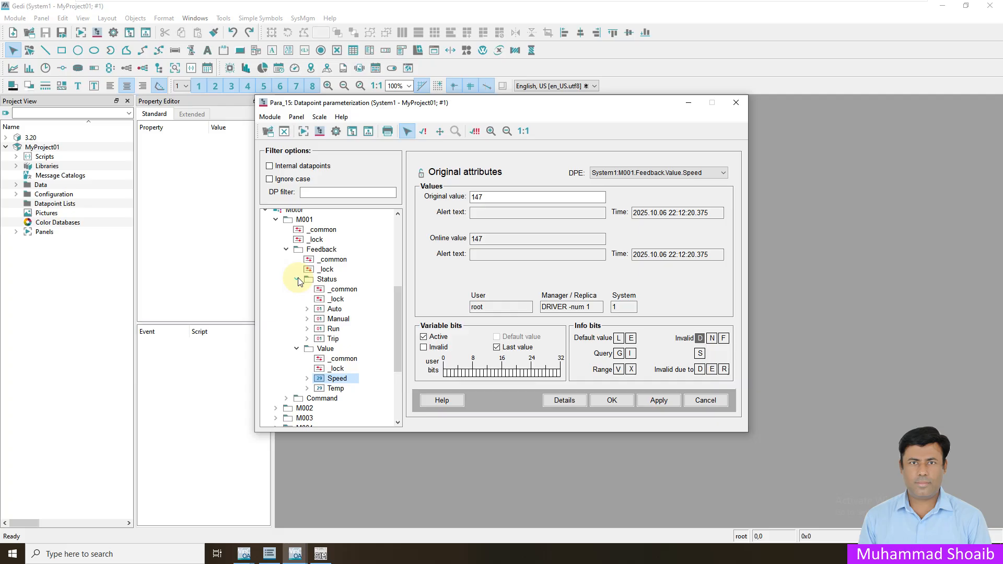
pyautogui.click(334, 328)
pyautogui.moveTo(330, 332)
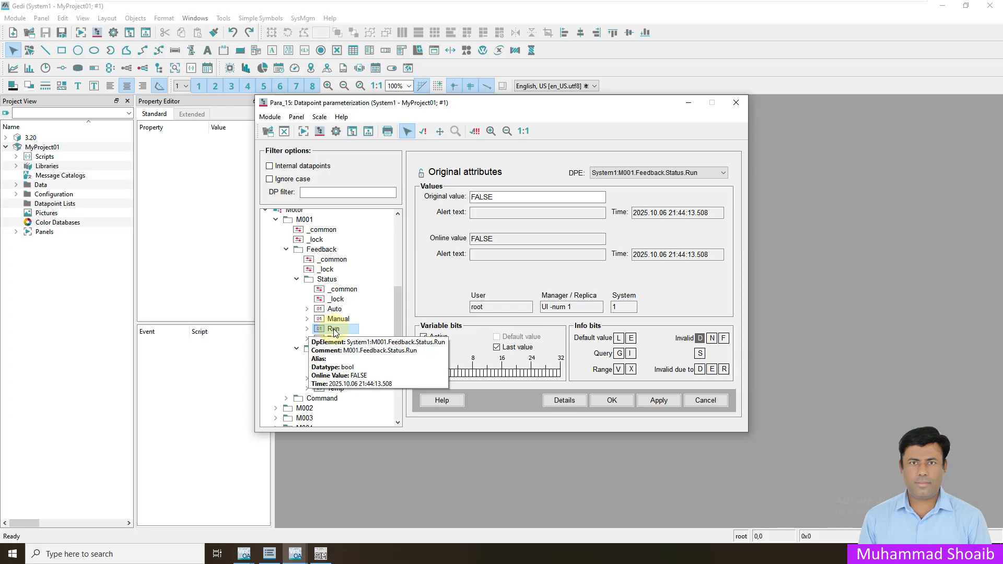
pyautogui.rightClick(334, 332)
pyautogui.moveTo(368, 352)
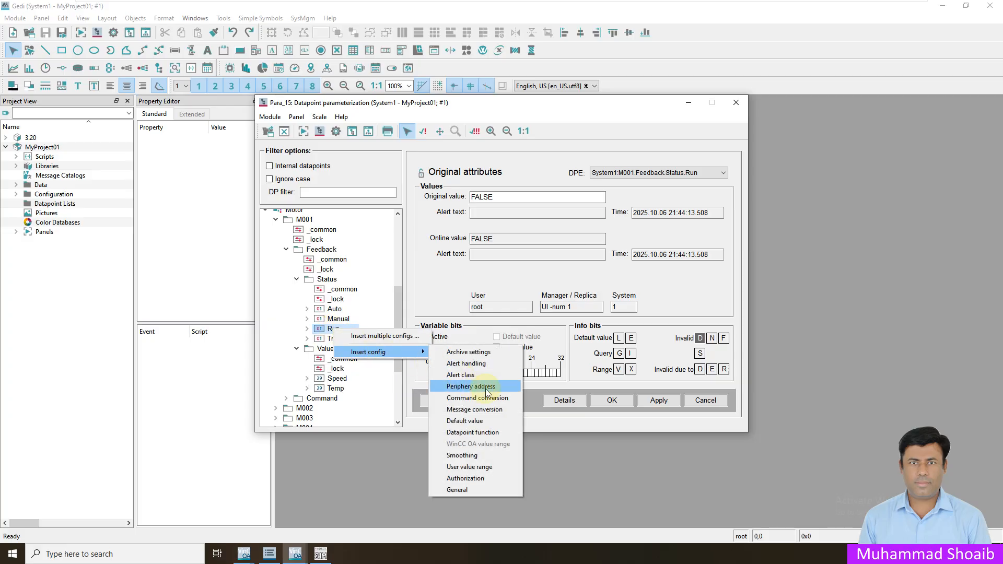
pyautogui.click(485, 388)
pyautogui.click(308, 328)
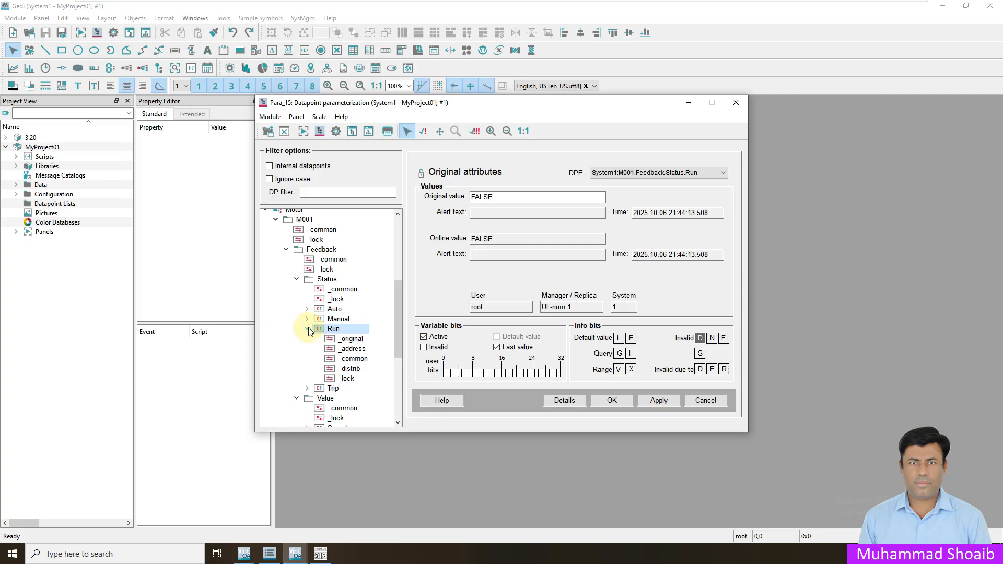
pyautogui.click(353, 349)
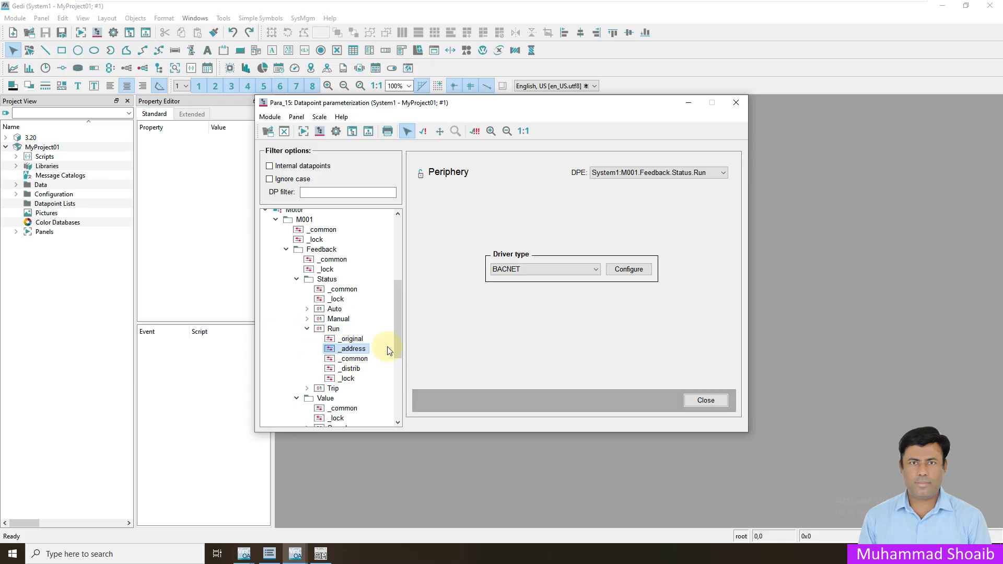
# - Set Run's address to MODBUS, PLC 1, read coils, Input direction, Polling receive mode
pyautogui.click(569, 270)
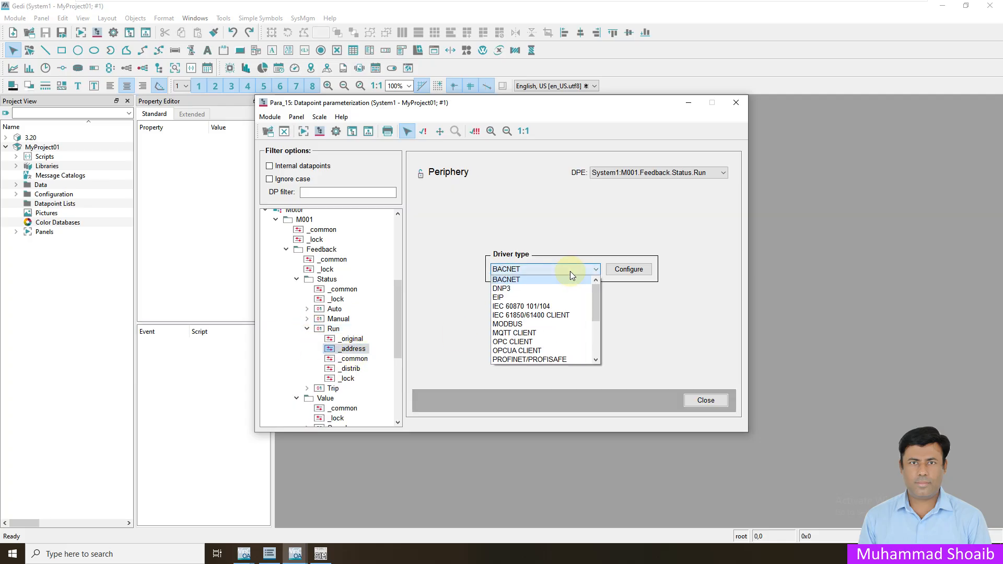
pyautogui.click(520, 324)
pyautogui.click(629, 270)
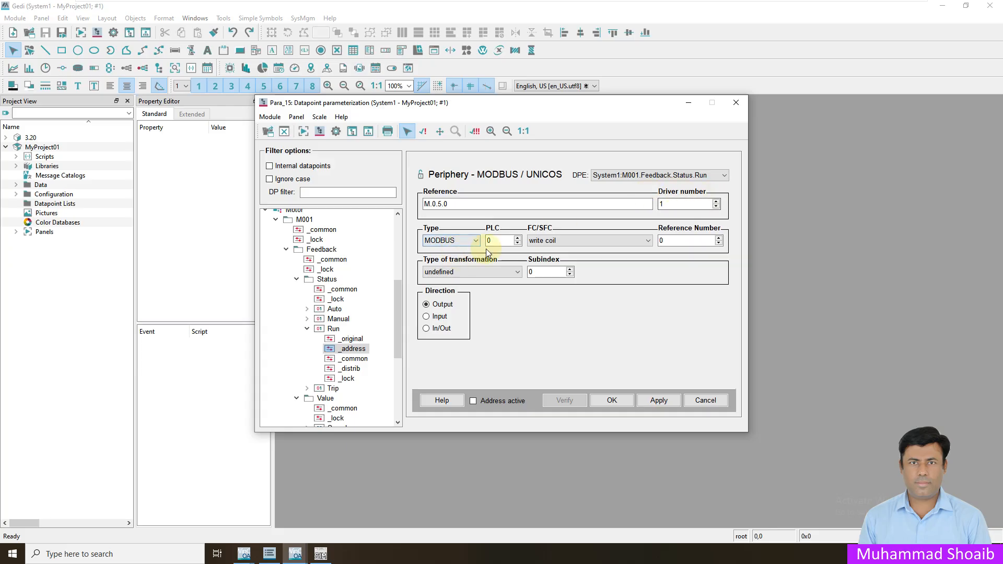
pyautogui.click(517, 238)
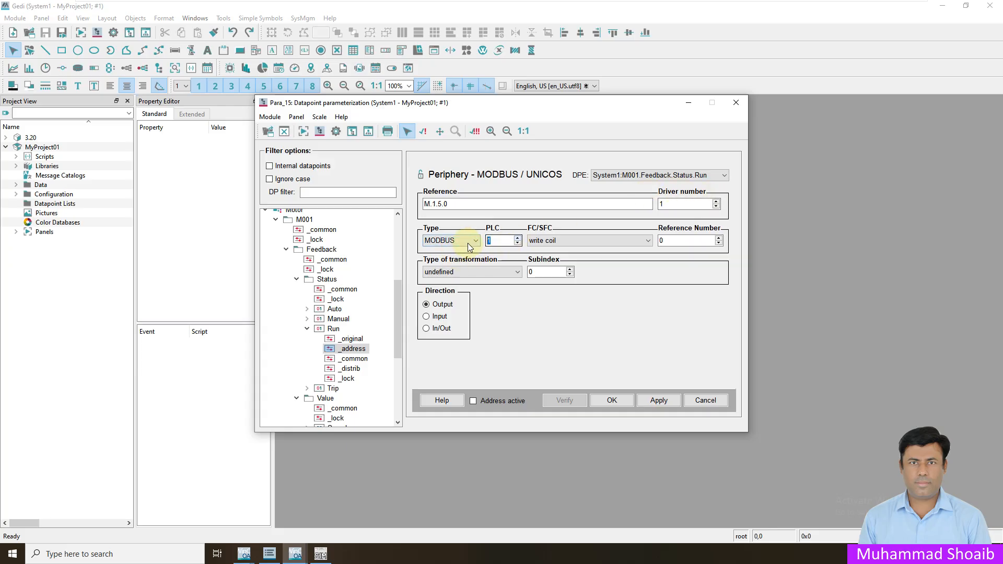
pyautogui.click(568, 240)
pyautogui.click(568, 240)
pyautogui.click(426, 316)
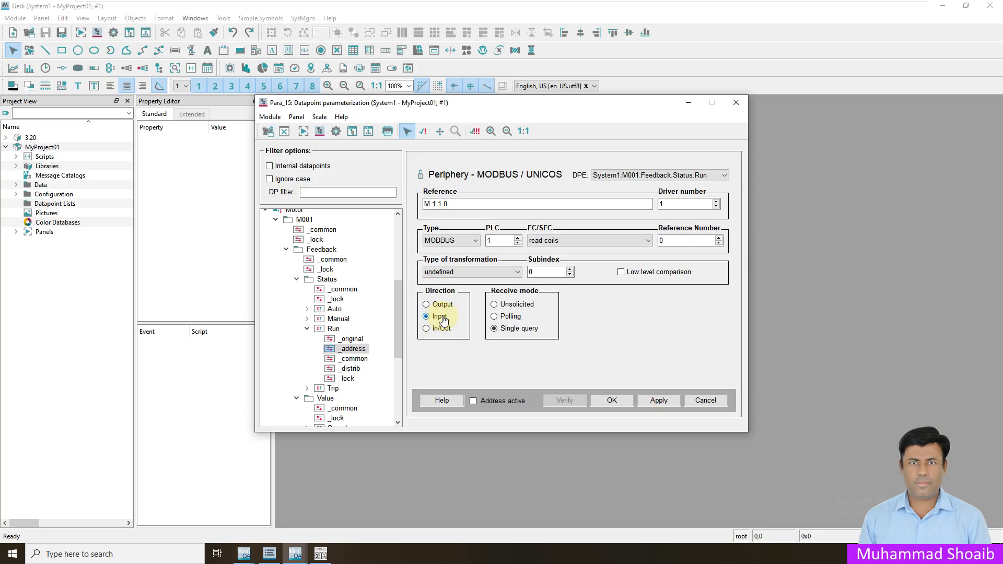
pyautogui.click(495, 317)
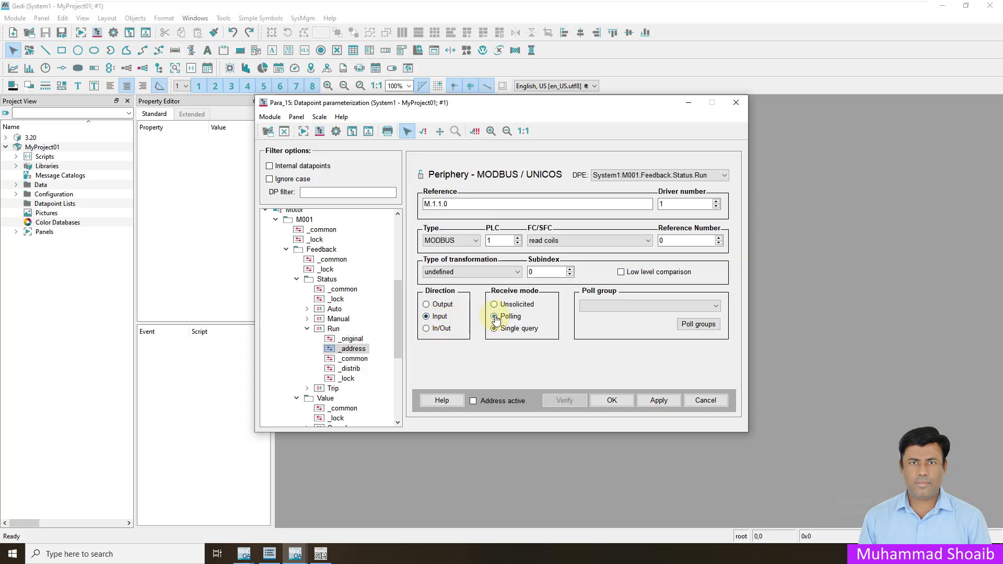
pyautogui.click(592, 306)
# - Choose the 1Sec poll group, keep read coils, and set reference number 102
pyautogui.click(592, 318)
pyautogui.click(694, 325)
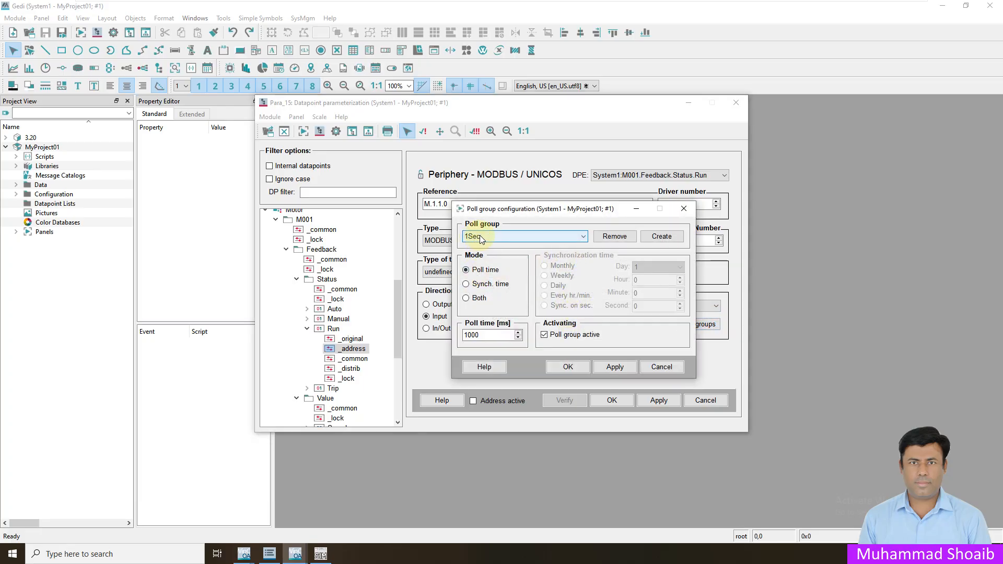
pyautogui.click(570, 365)
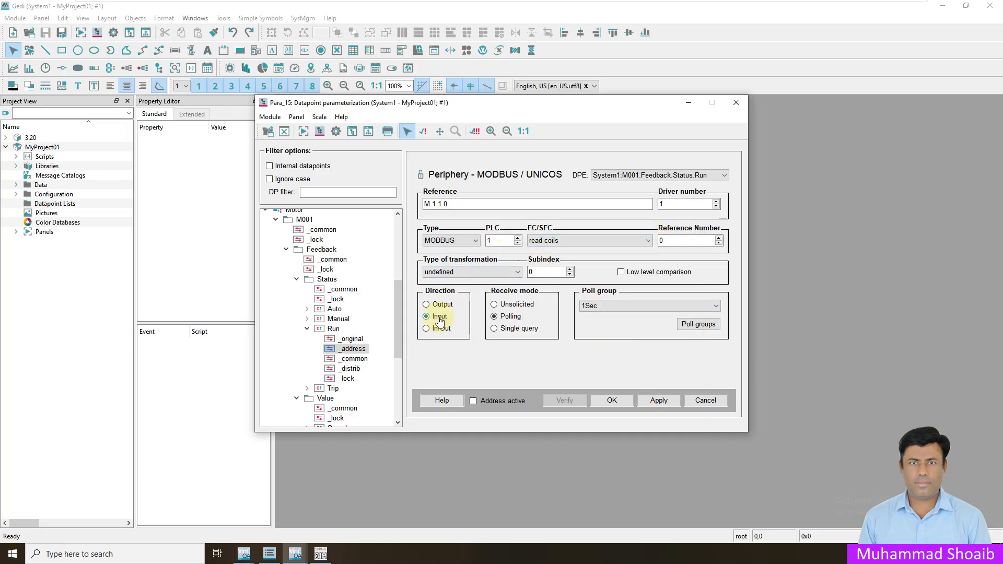
pyautogui.click(544, 241)
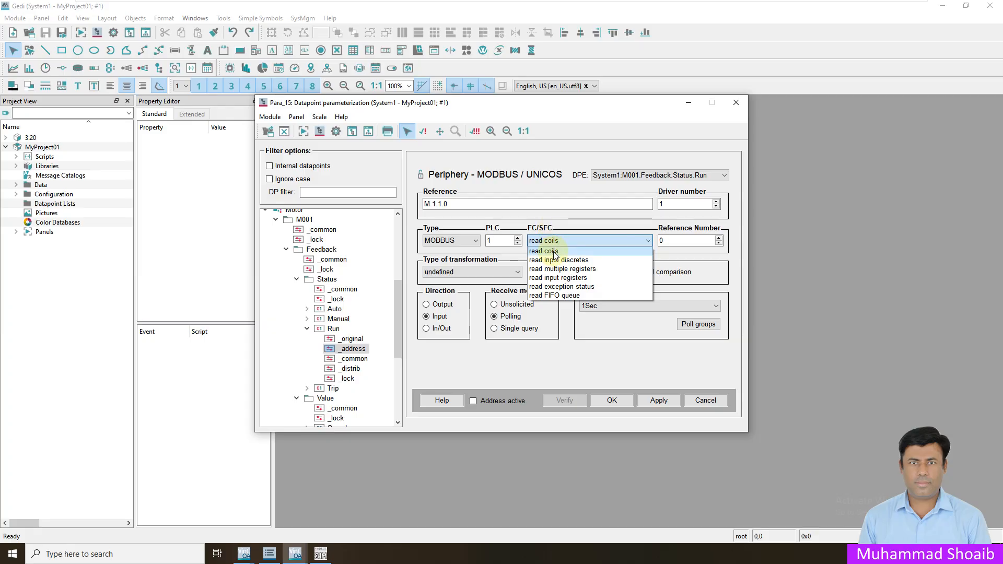
pyautogui.click(553, 252)
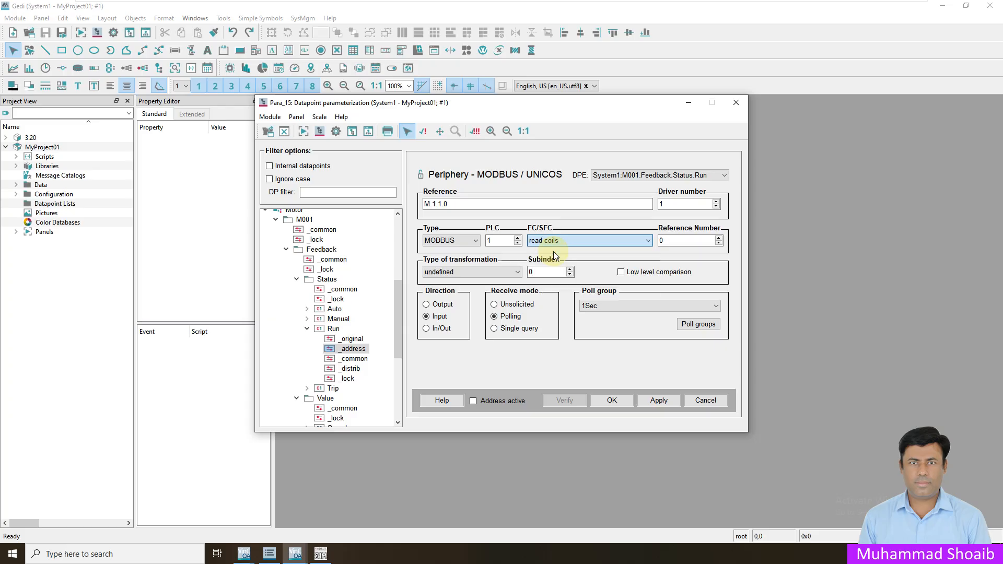
pyautogui.doubleClick(673, 241)
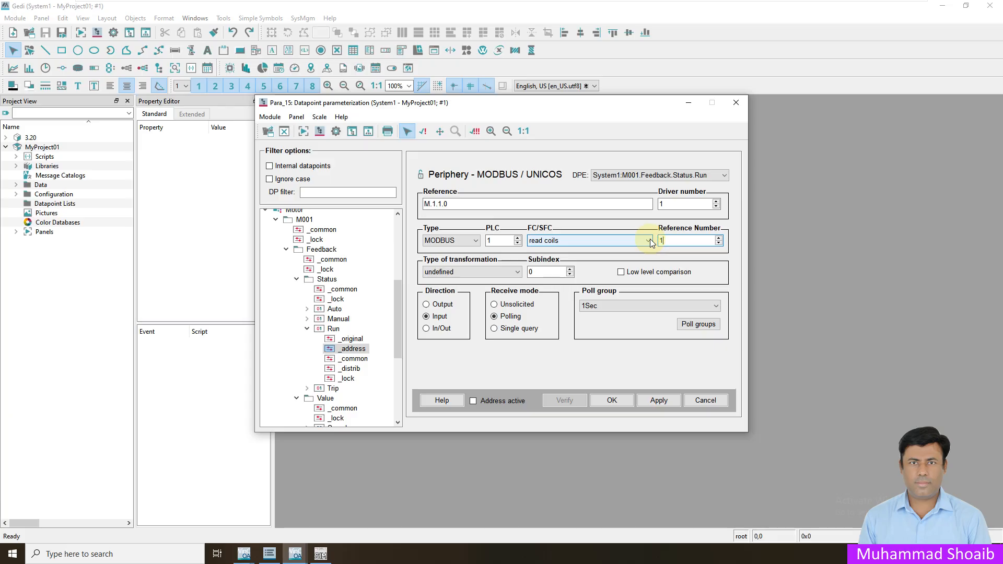
pyautogui.write('102')
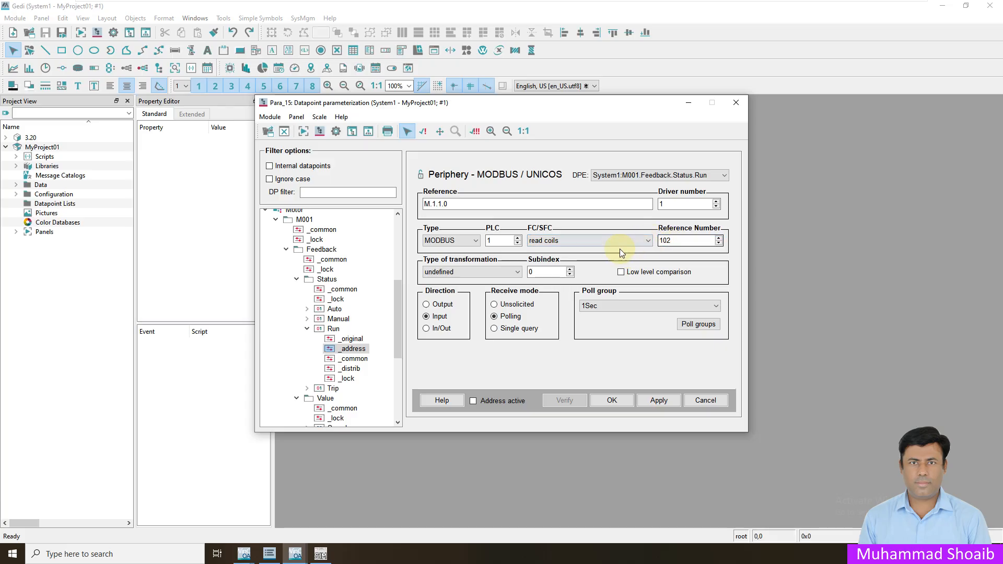
# - Set boolean transformation, activate the Run address, apply and verify it
pyautogui.click(506, 274)
pyautogui.scroll(-3, 516, 311)
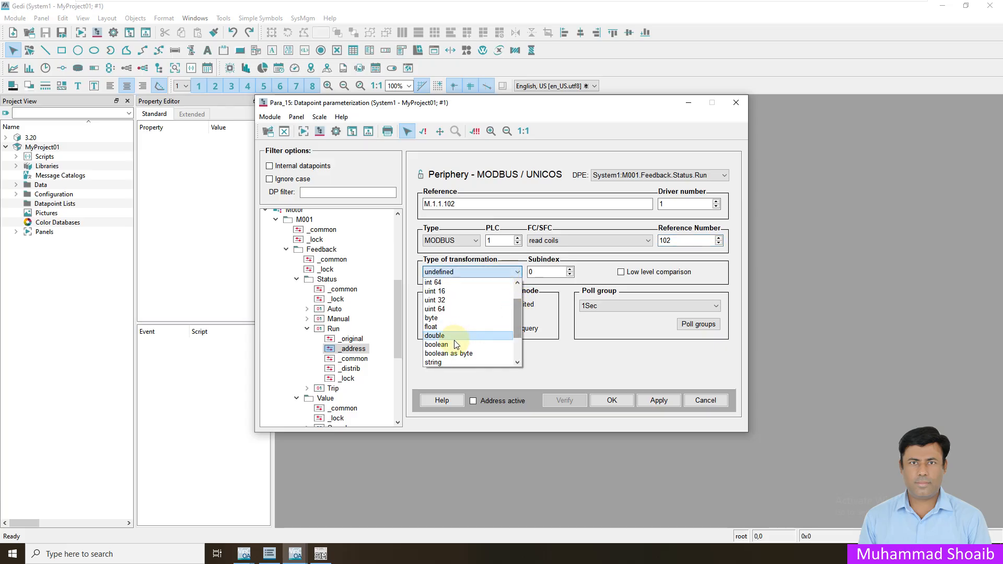
pyautogui.click(494, 333)
pyautogui.click(473, 401)
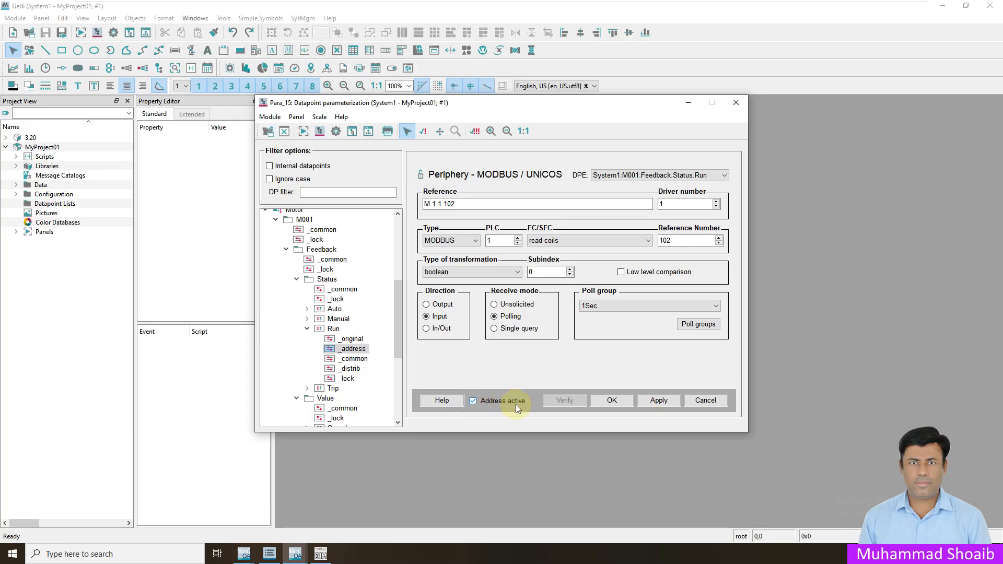
pyautogui.click(657, 401)
pyautogui.click(564, 402)
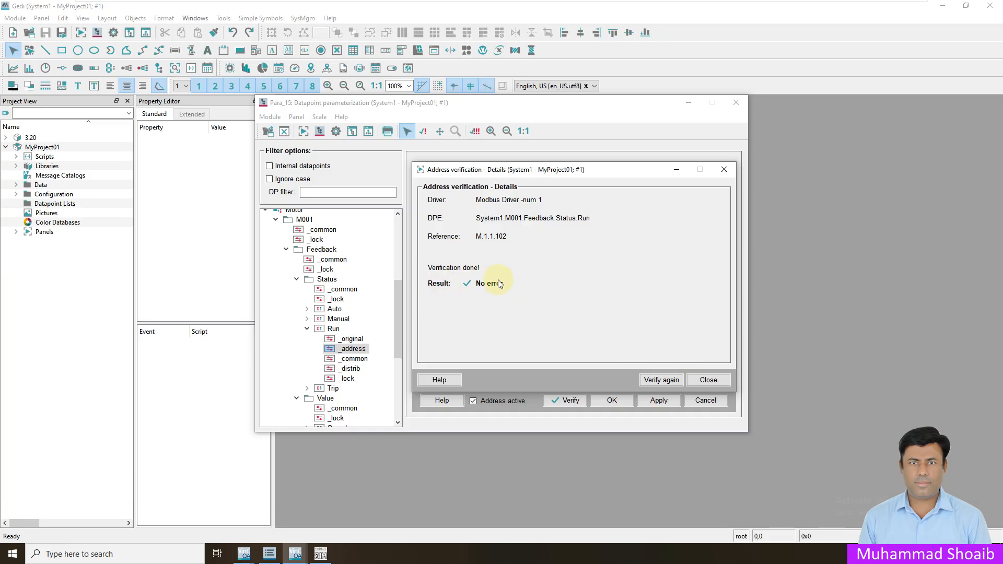
# - Dismiss the no-error verification result and store the Run address settings
pyautogui.click(709, 380)
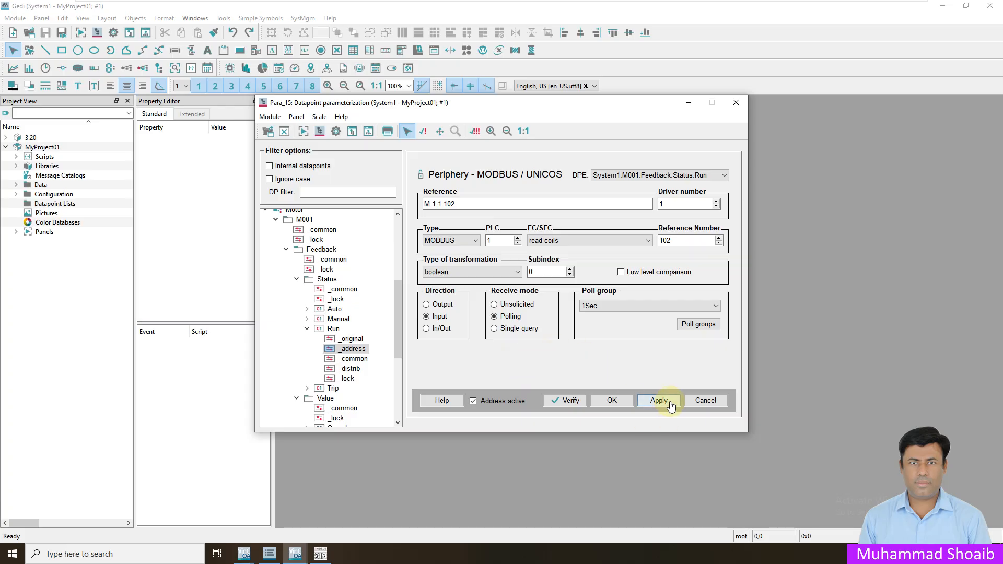
pyautogui.click(612, 401)
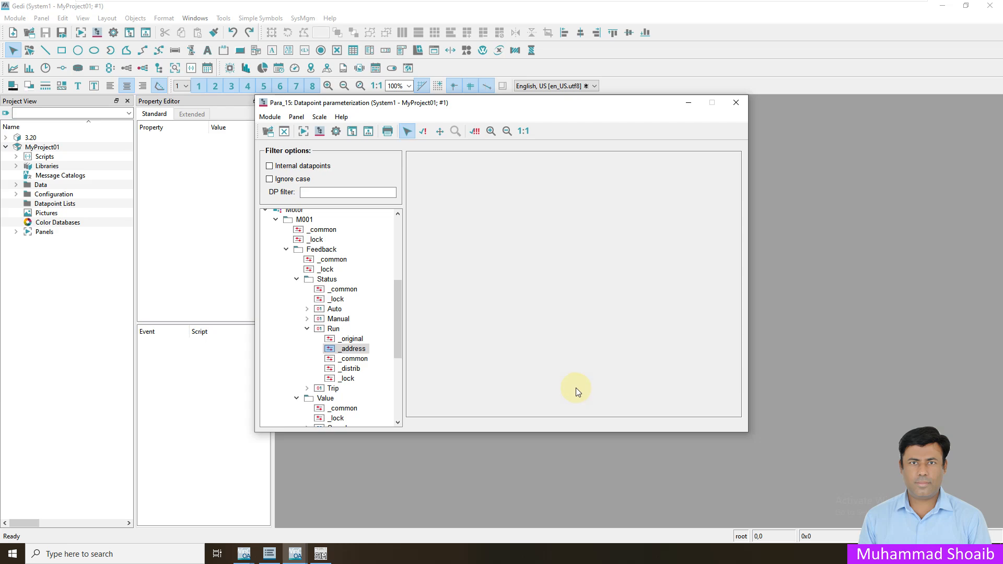
# - Select Run in PARA and place ModSim32 aside so Run's values stay visible
pyautogui.click(334, 329)
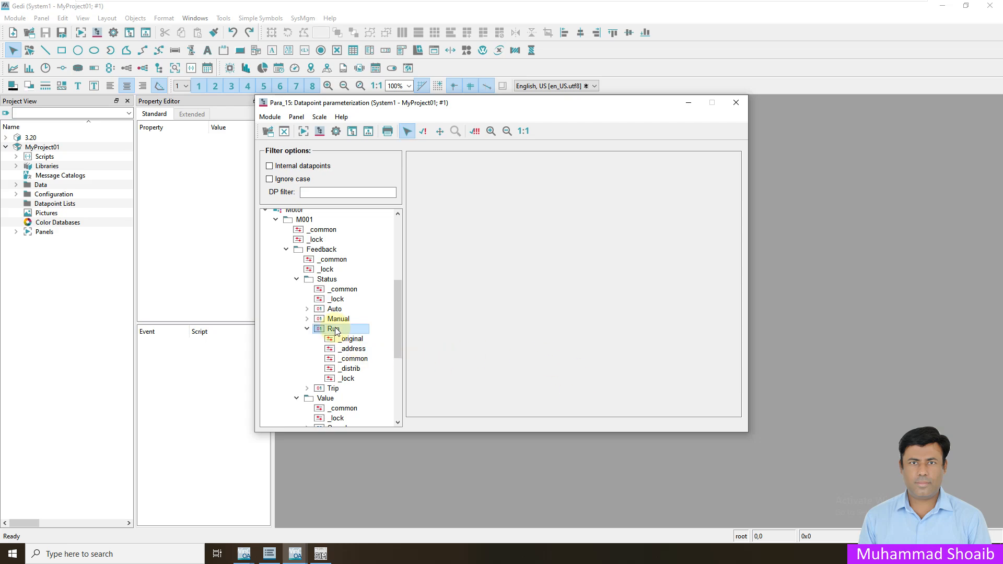
pyautogui.click(320, 553)
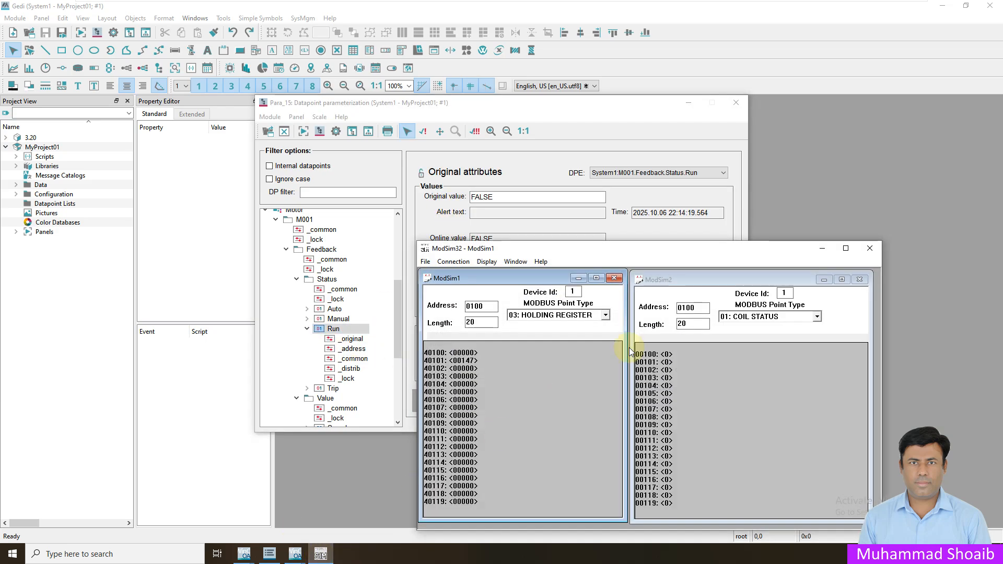
pyautogui.moveTo(659, 261); pyautogui.dragTo(781, 273)
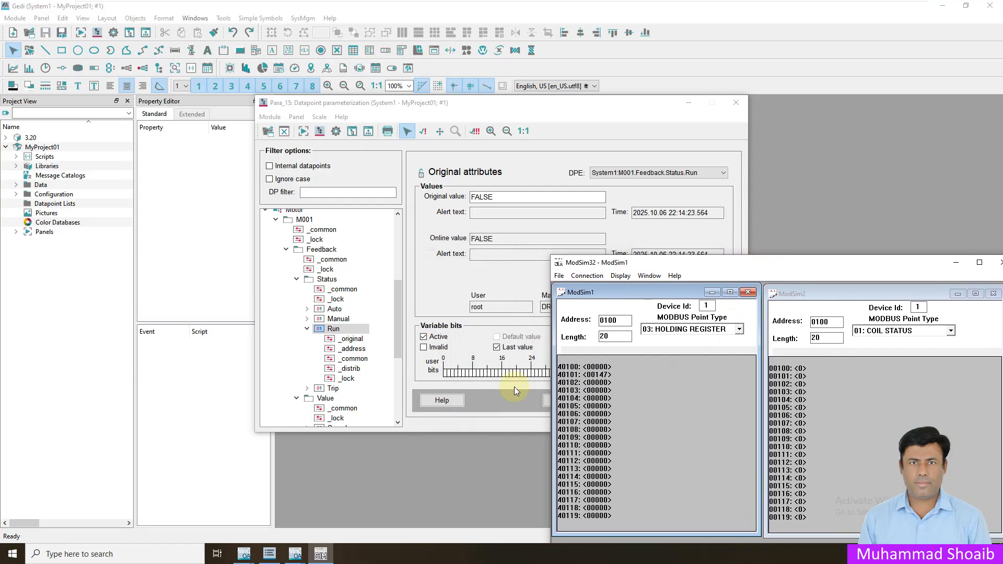
pyautogui.click(353, 349)
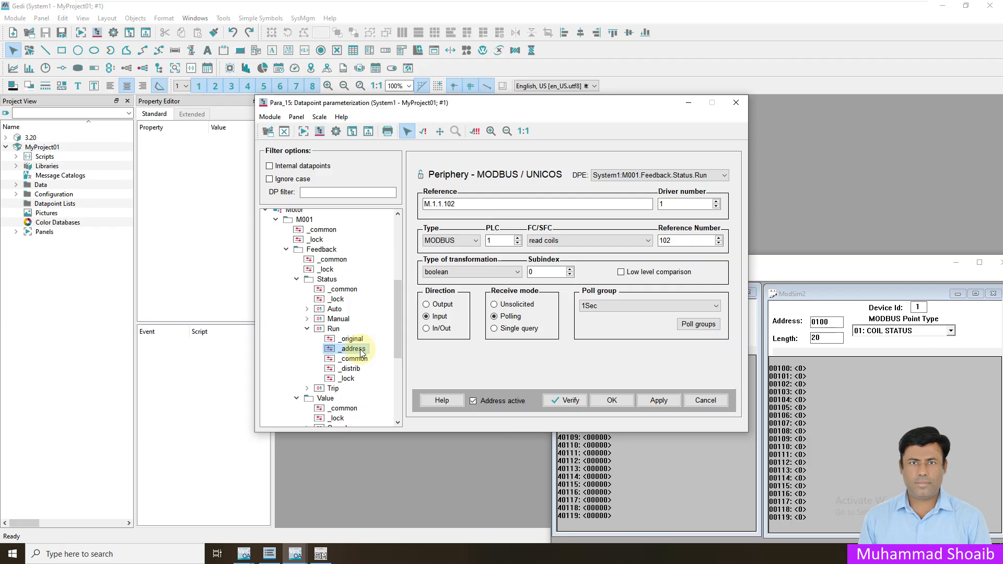
pyautogui.click(662, 241)
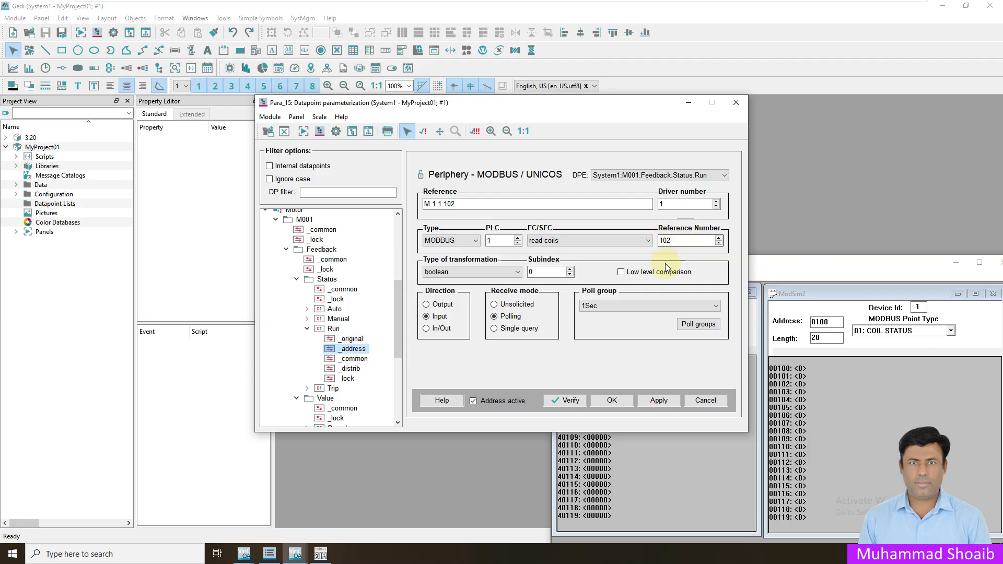
# - Switch coil 00103 on then off in ModSim32, seeing Run go TRUE then FALSE
pyautogui.click(802, 393)
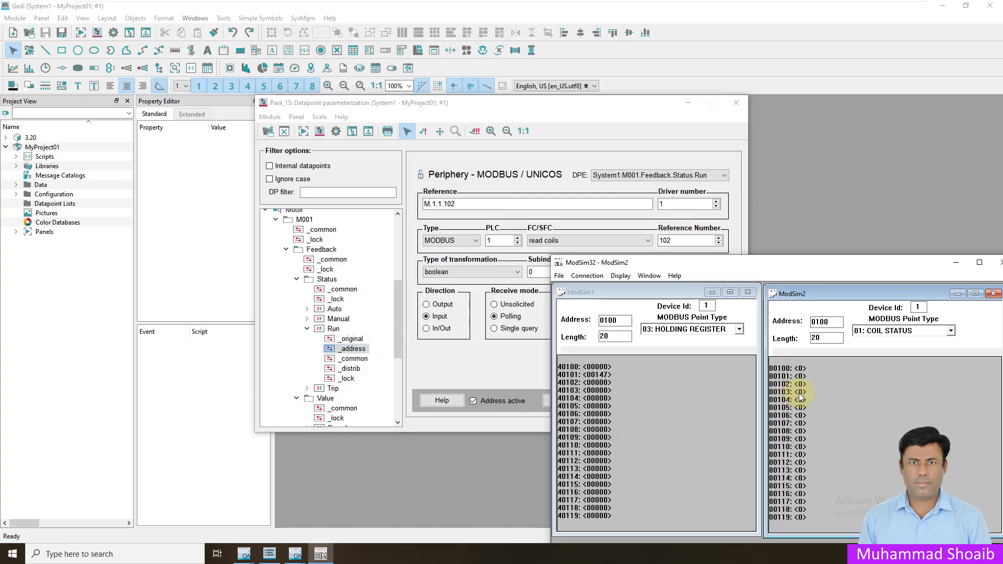
pyautogui.doubleClick(801, 392)
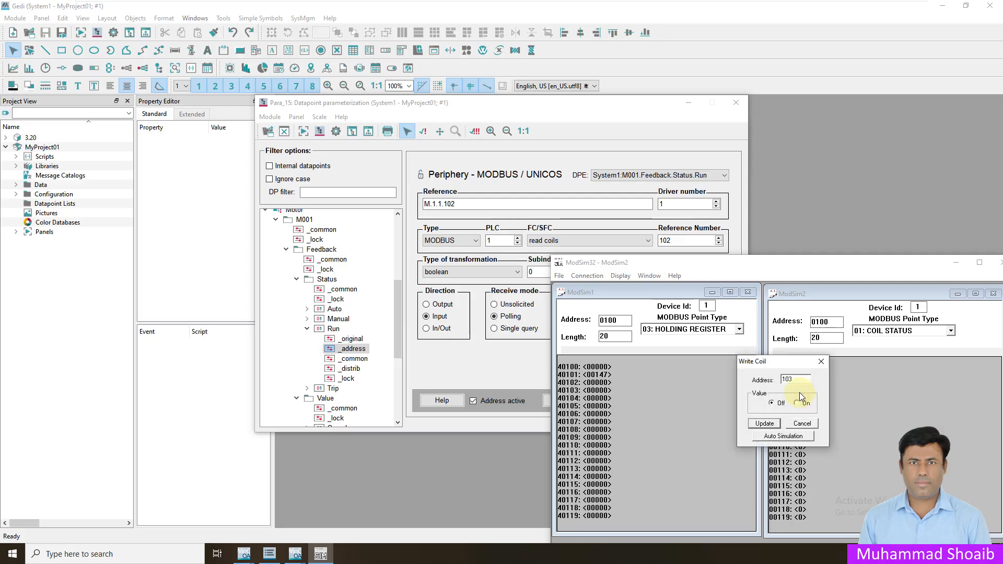
pyautogui.click(796, 403)
pyautogui.click(764, 423)
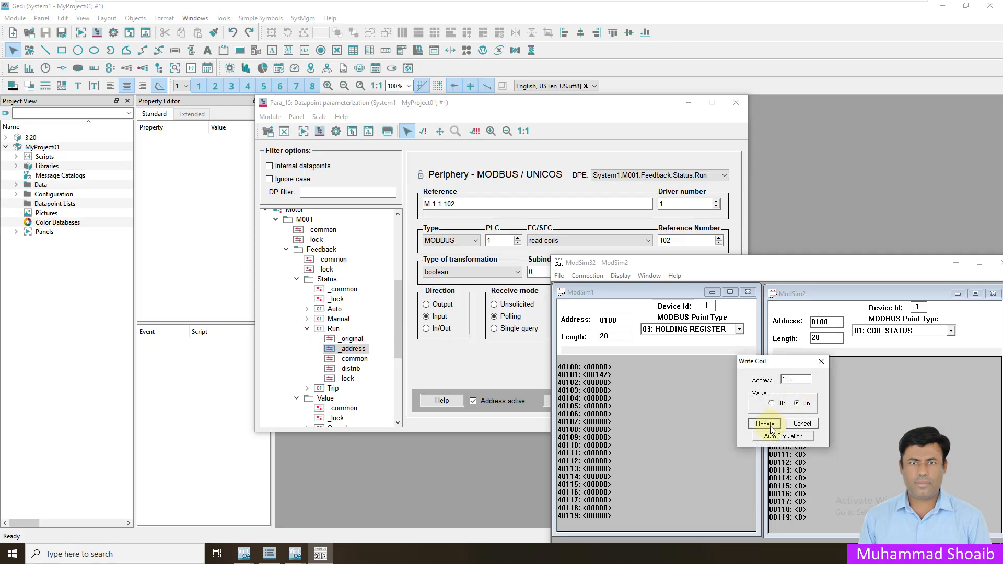
pyautogui.click(334, 329)
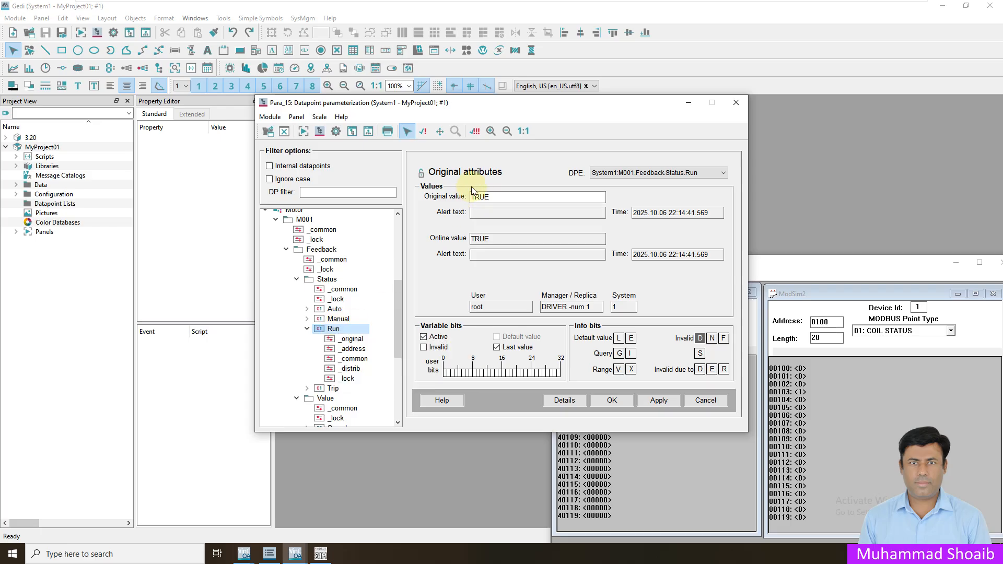
pyautogui.doubleClick(800, 392)
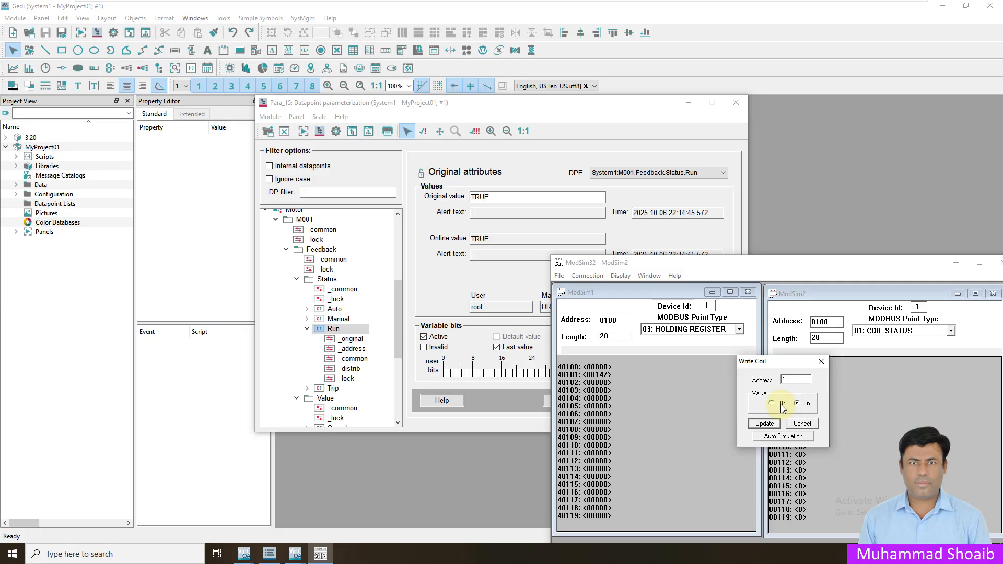
pyautogui.click(764, 423)
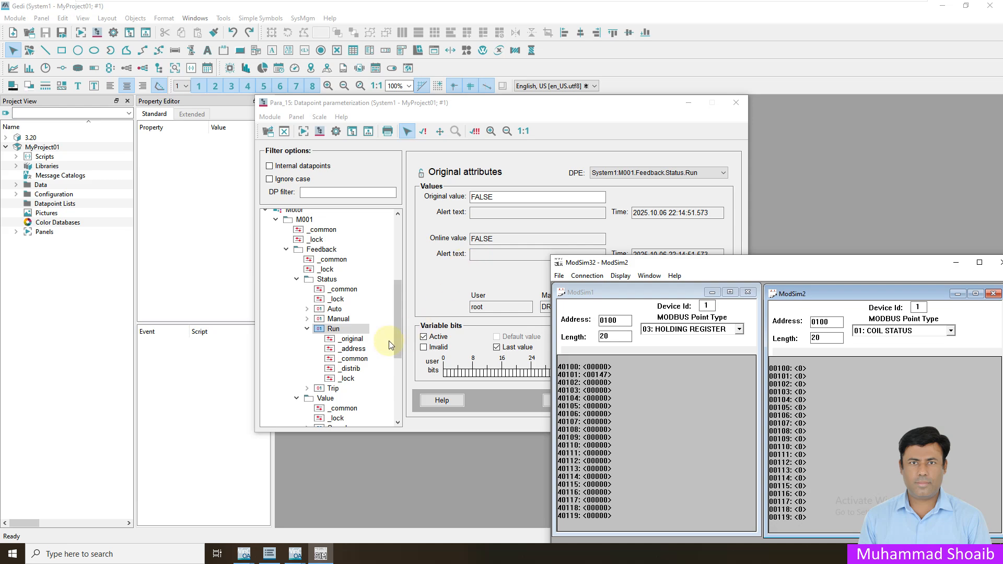
pyautogui.click(308, 329)
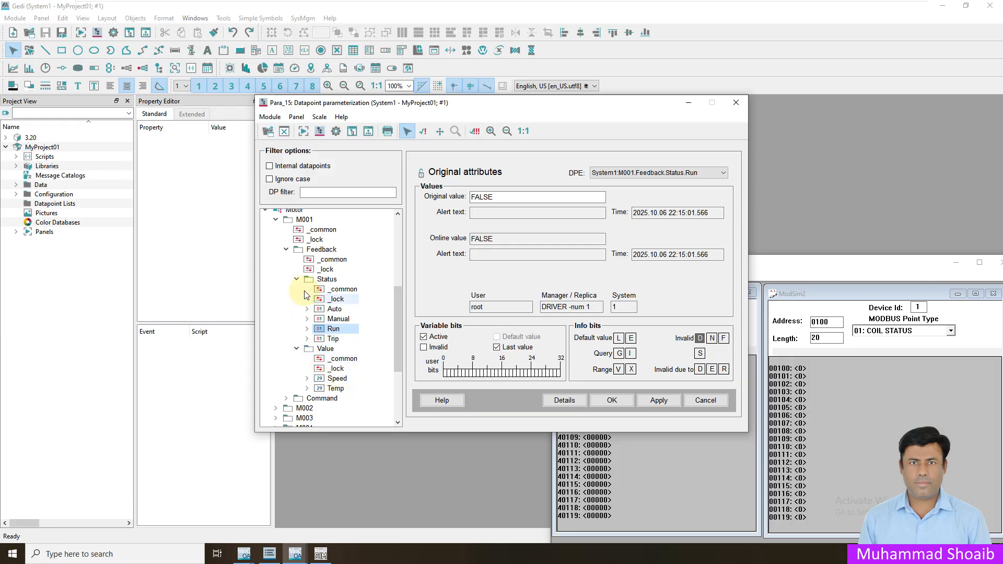
# - Add a periphery address config to M001's Command.Mode.Start element
pyautogui.click(285, 249)
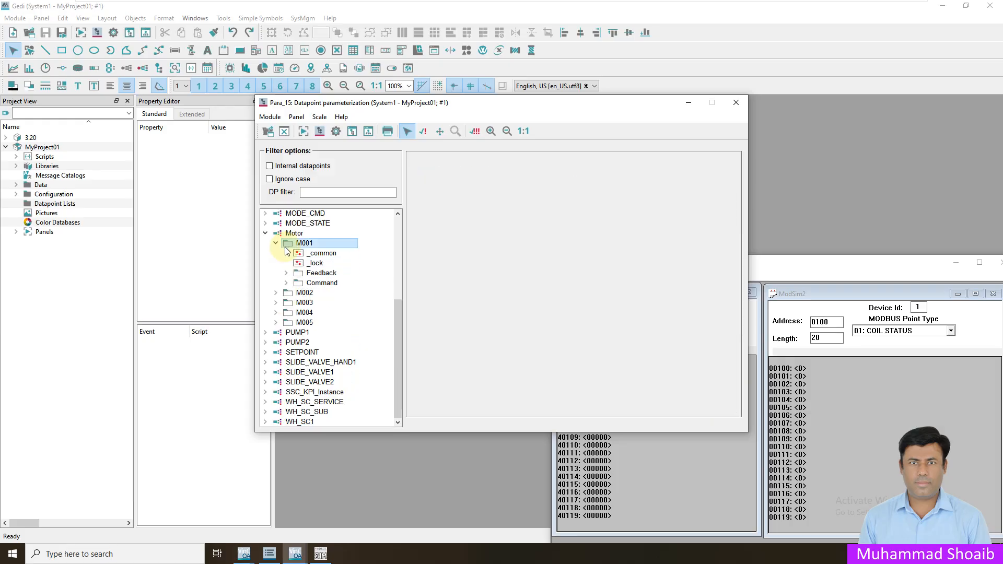
pyautogui.click(286, 282)
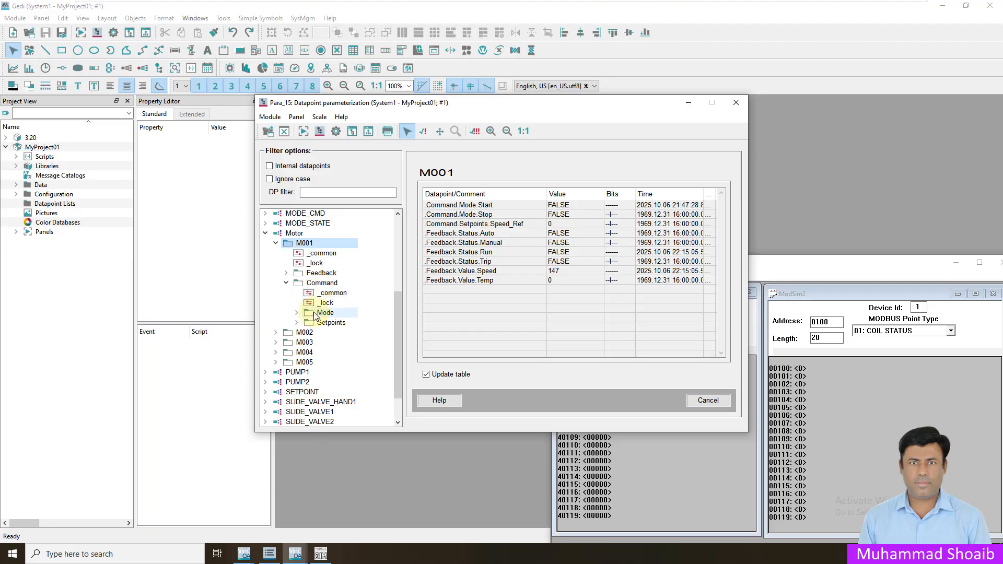
pyautogui.click(296, 312)
pyautogui.click(335, 343)
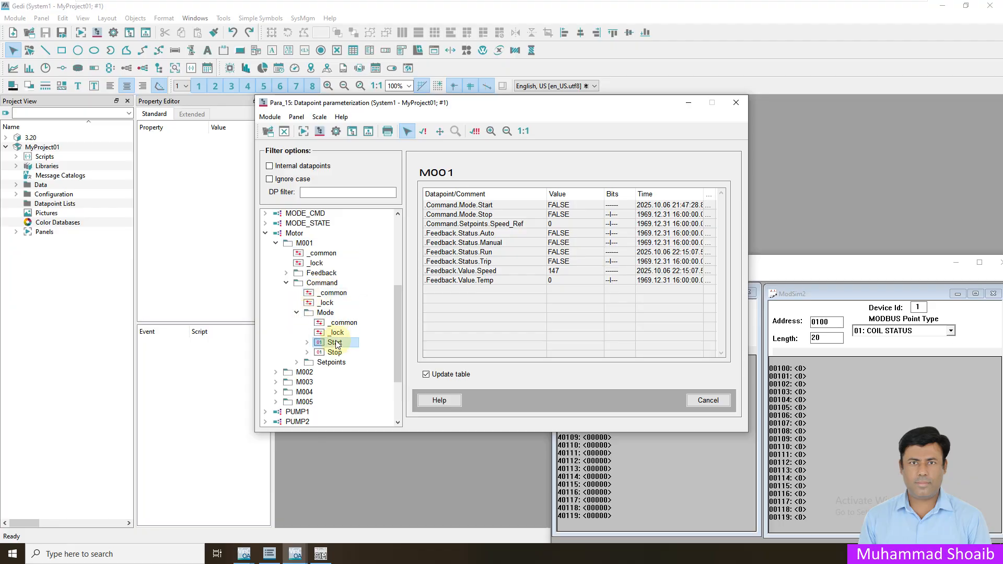
pyautogui.rightClick(328, 344)
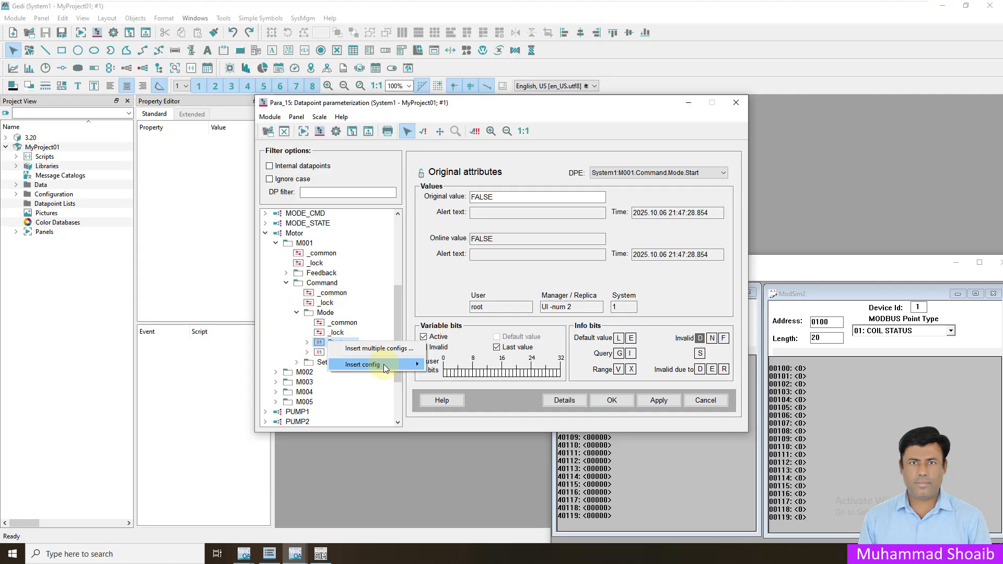
pyautogui.moveTo(383, 365)
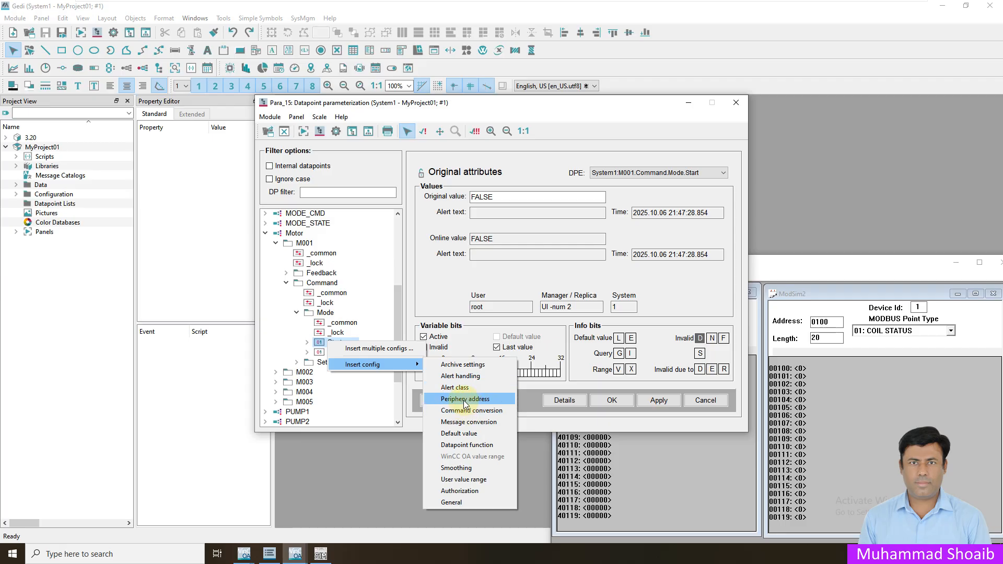
pyautogui.click(463, 400)
pyautogui.click(306, 342)
pyautogui.click(335, 363)
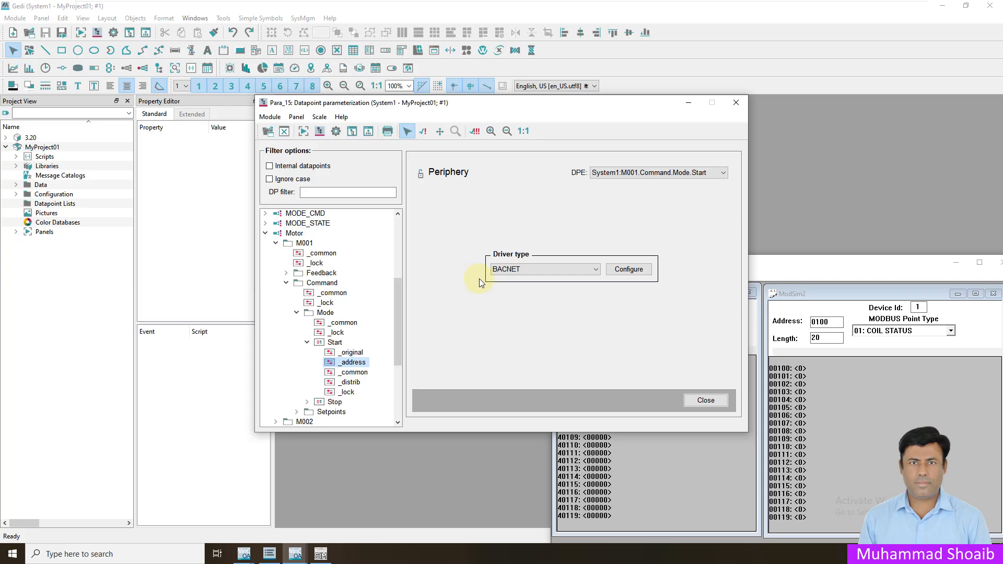
# - Set Start's address to MODBUS, PLC 1, In/Out direction, with Polling receive mode
pyautogui.click(575, 269)
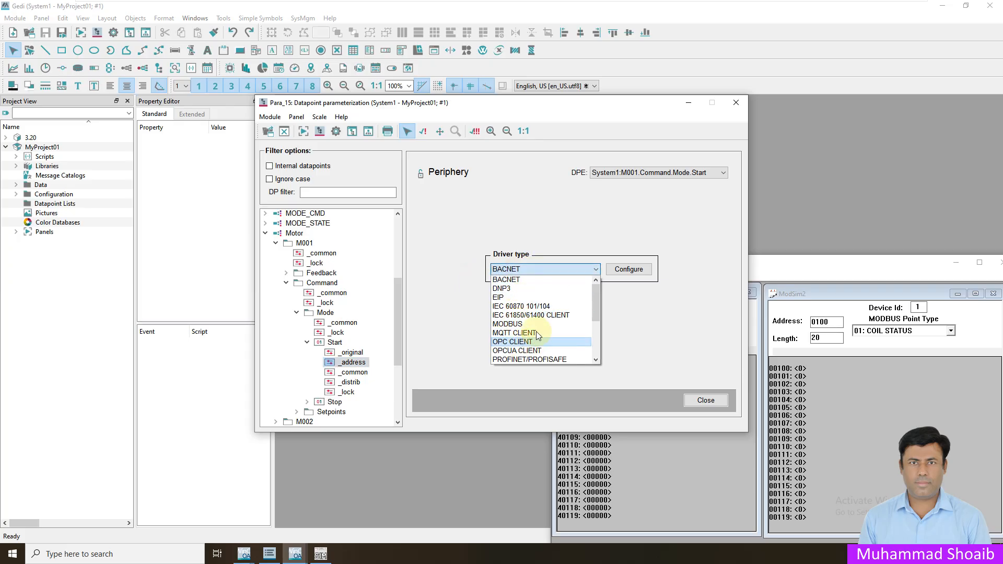
pyautogui.click(509, 323)
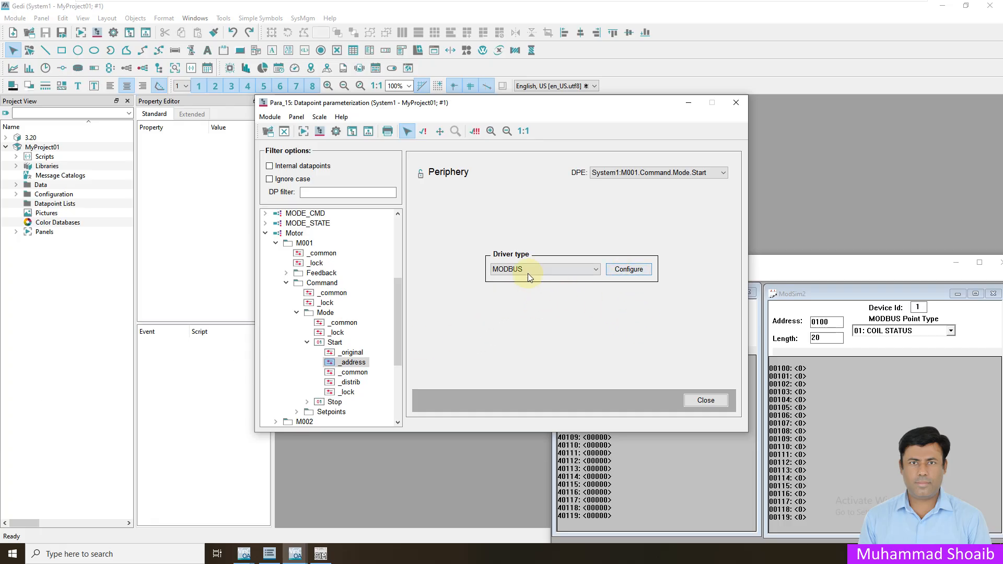
pyautogui.click(628, 269)
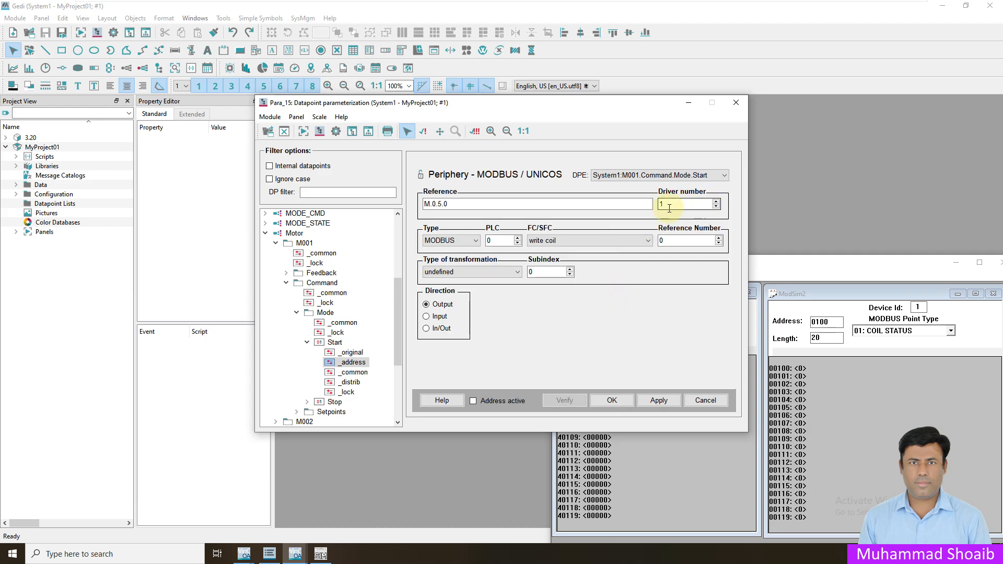
pyautogui.click(518, 238)
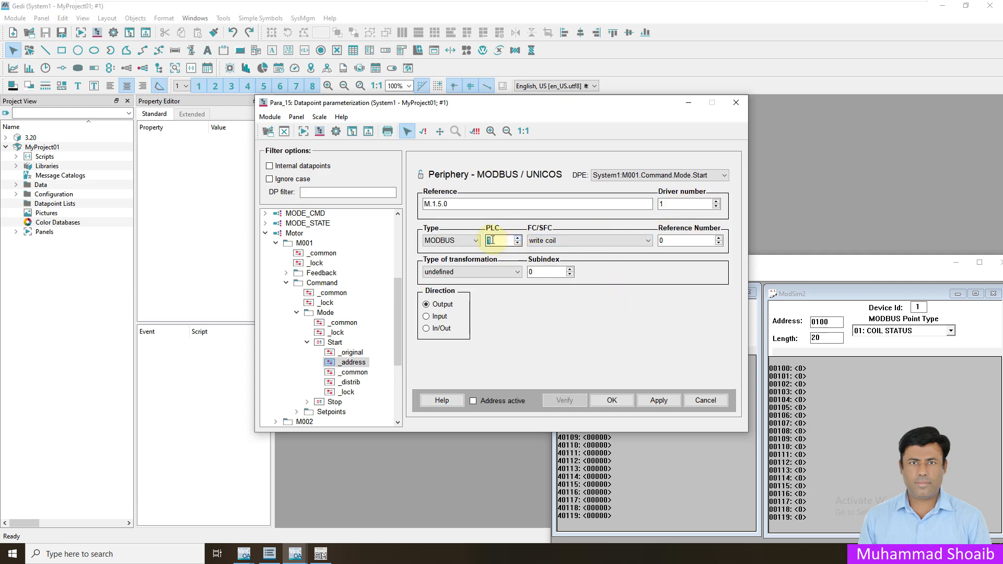
pyautogui.click(428, 330)
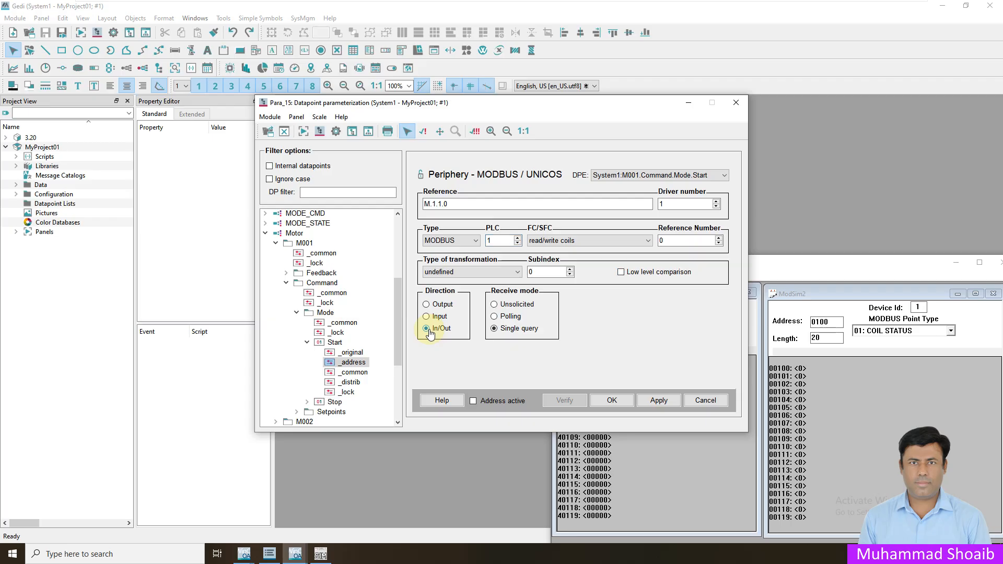
pyautogui.click(494, 316)
pyautogui.click(595, 305)
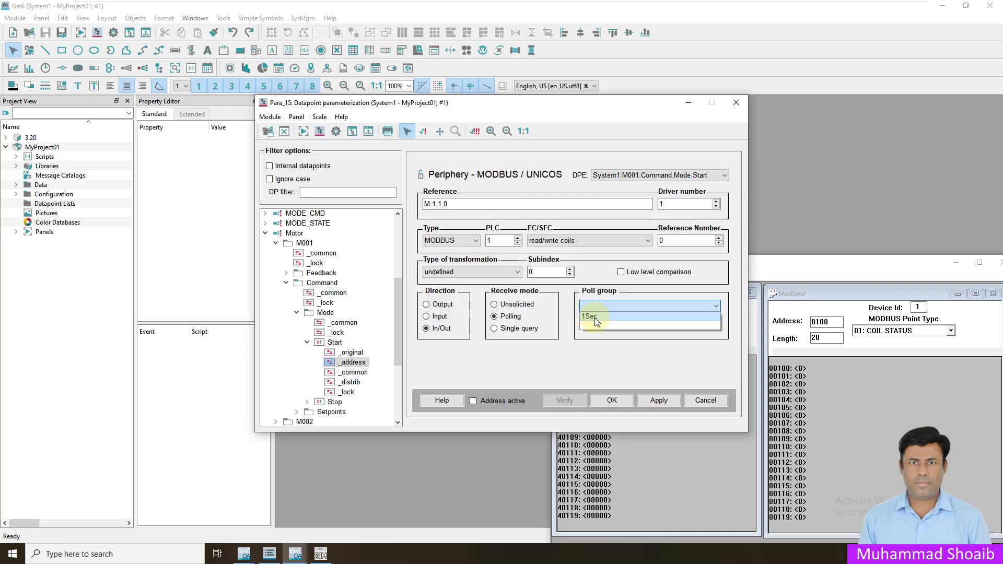
pyautogui.click(607, 326)
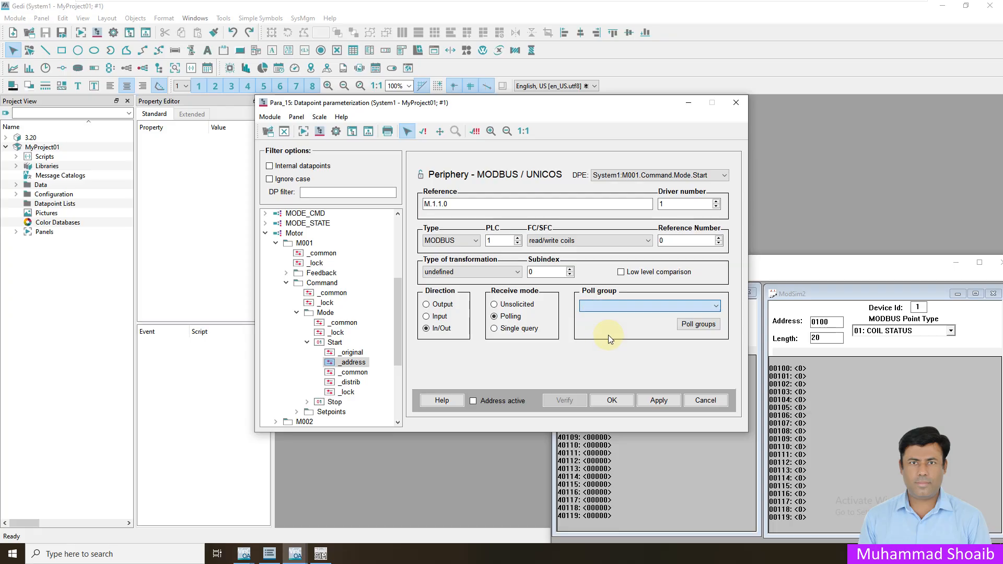
# - Create a 10Sec poll group with 10000 ms poll time and assign it to Start
pyautogui.click(698, 325)
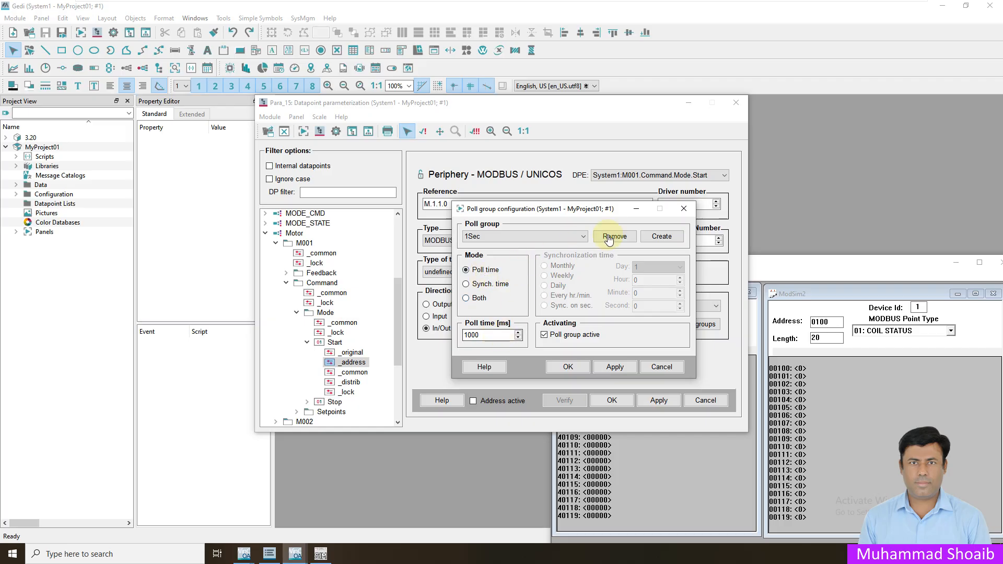
pyautogui.click(661, 236)
pyautogui.click(529, 304)
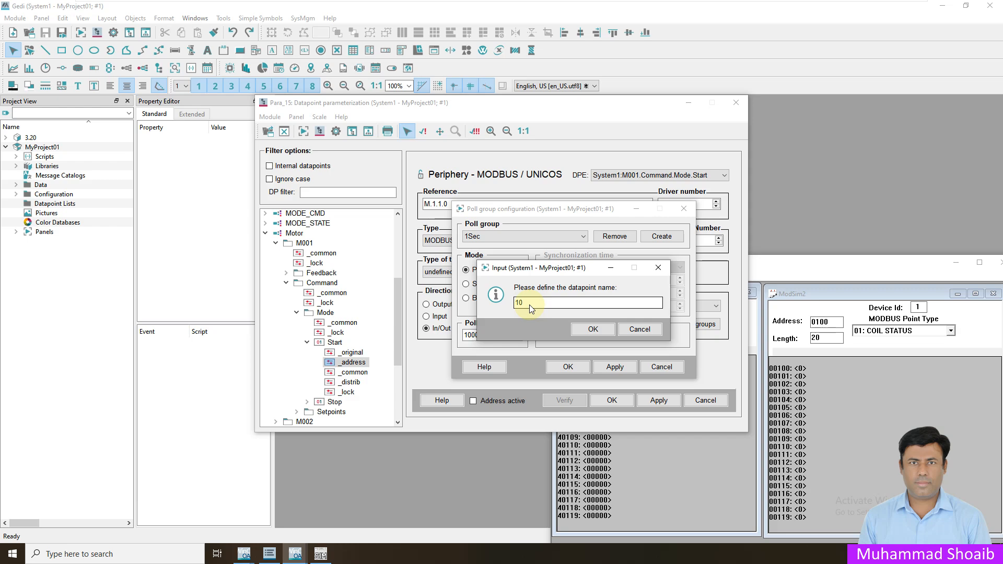
pyautogui.write('Sec')
pyautogui.click(577, 330)
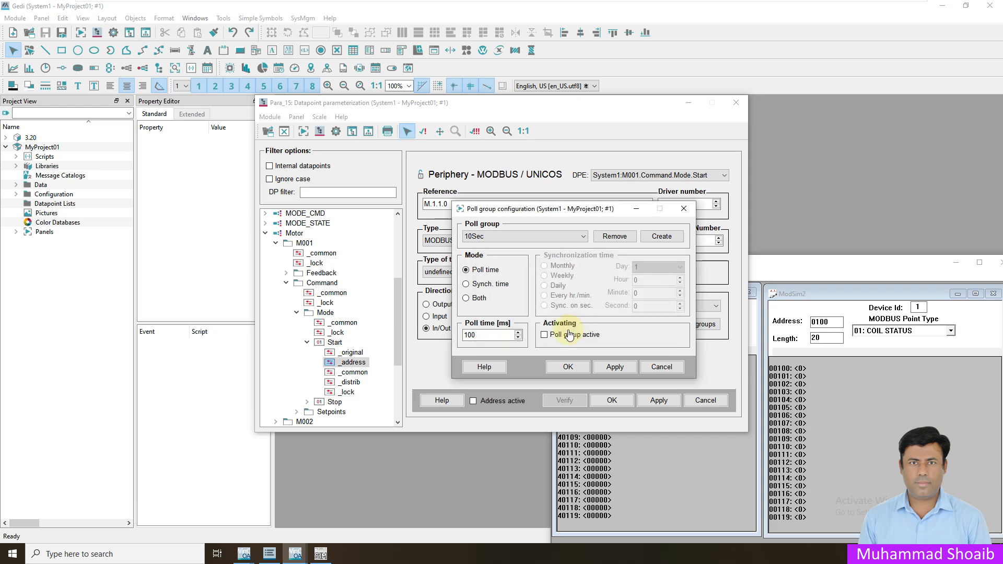
pyautogui.click(495, 337)
pyautogui.click(572, 367)
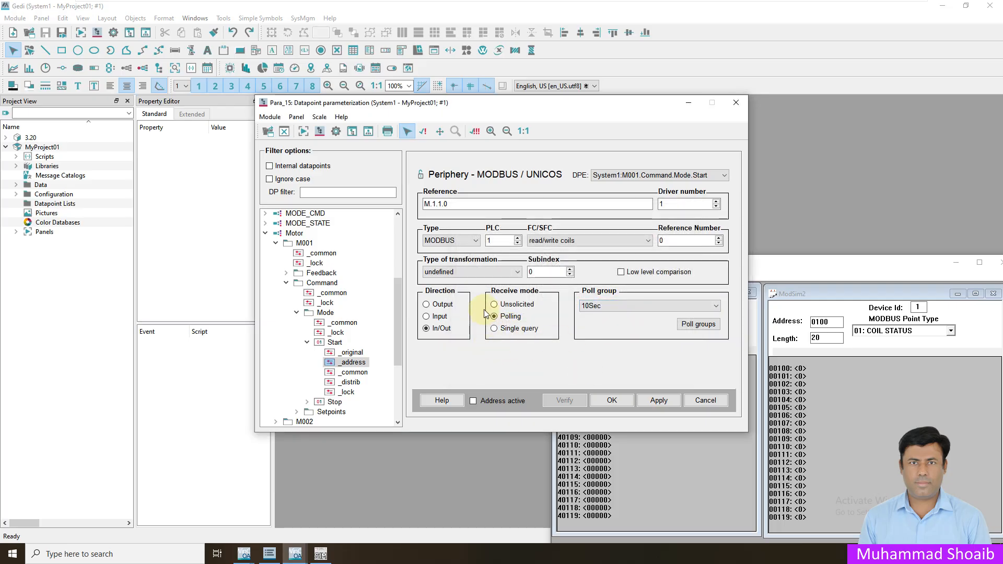
# - Set the Start command's reference number to 114 with boolean transformation and read/write coils
pyautogui.click(679, 240)
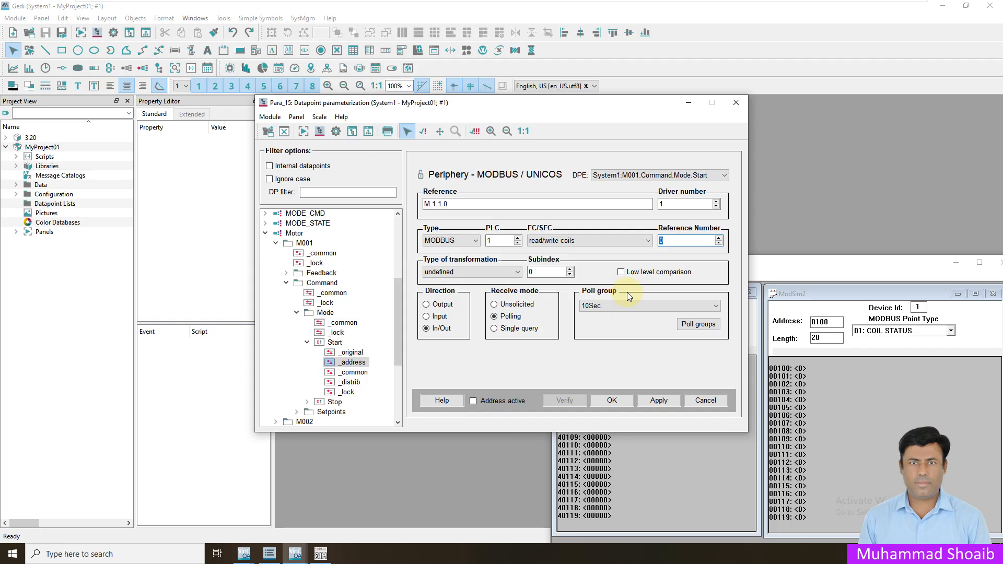
pyautogui.write('114')
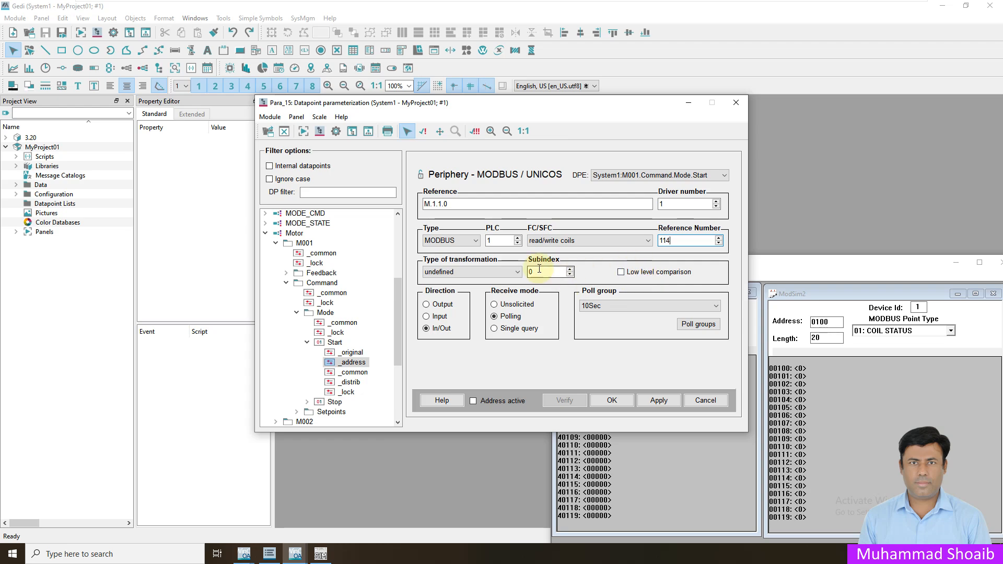
pyautogui.click(514, 271)
pyautogui.scroll(-1, 514, 321)
pyautogui.scroll(-1, 514, 321)
pyautogui.click(444, 331)
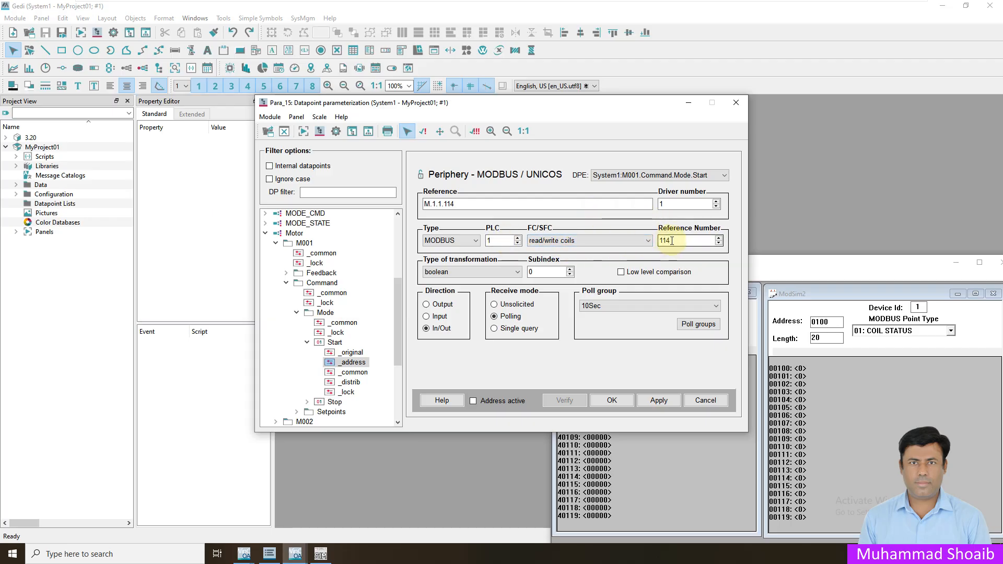
pyautogui.click(583, 242)
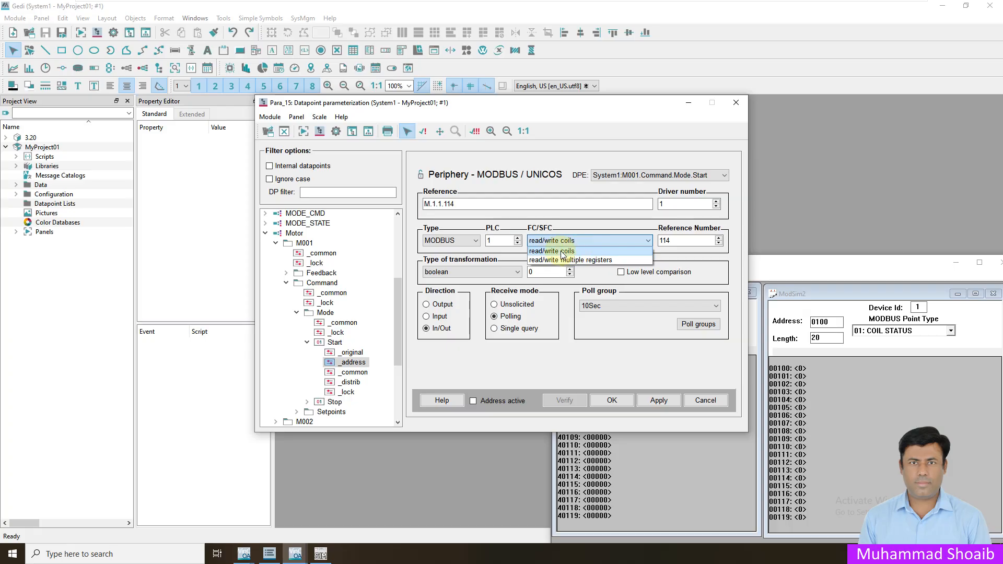
pyautogui.click(561, 251)
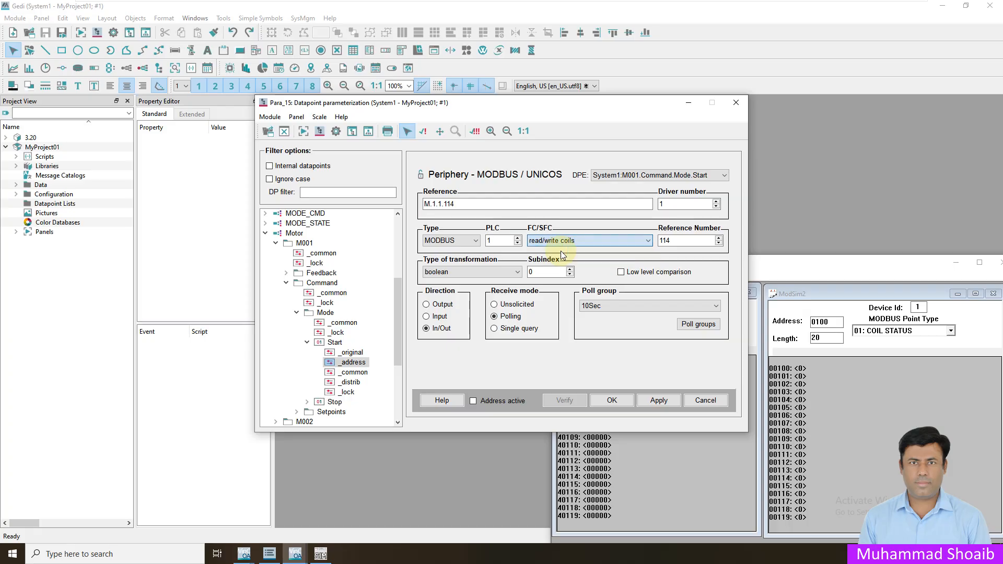
pyautogui.click(955, 262)
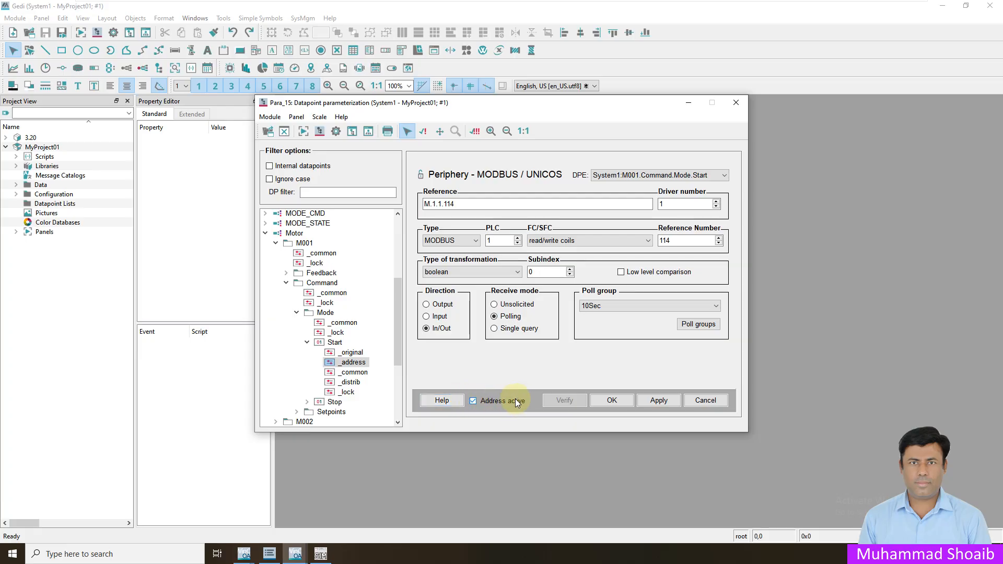
# - Apply and verify the Start address (no value received), then confirm it with OK
pyautogui.click(659, 401)
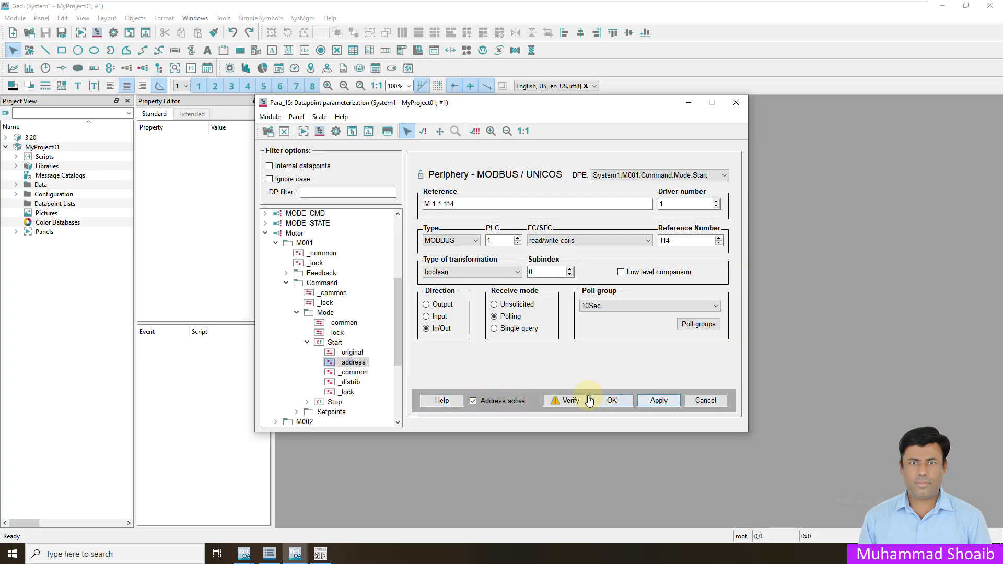
pyautogui.click(565, 403)
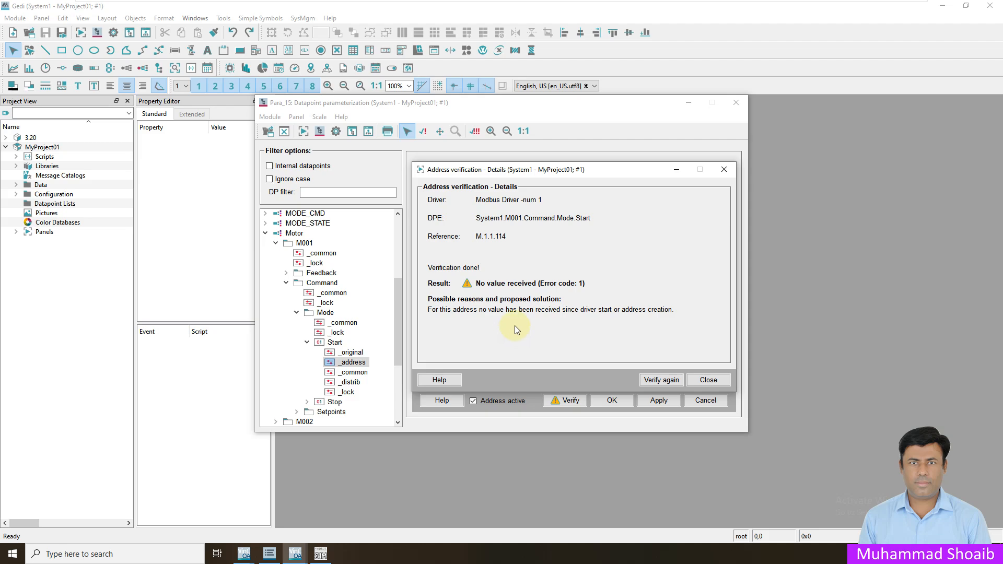
pyautogui.click(655, 384)
pyautogui.click(657, 383)
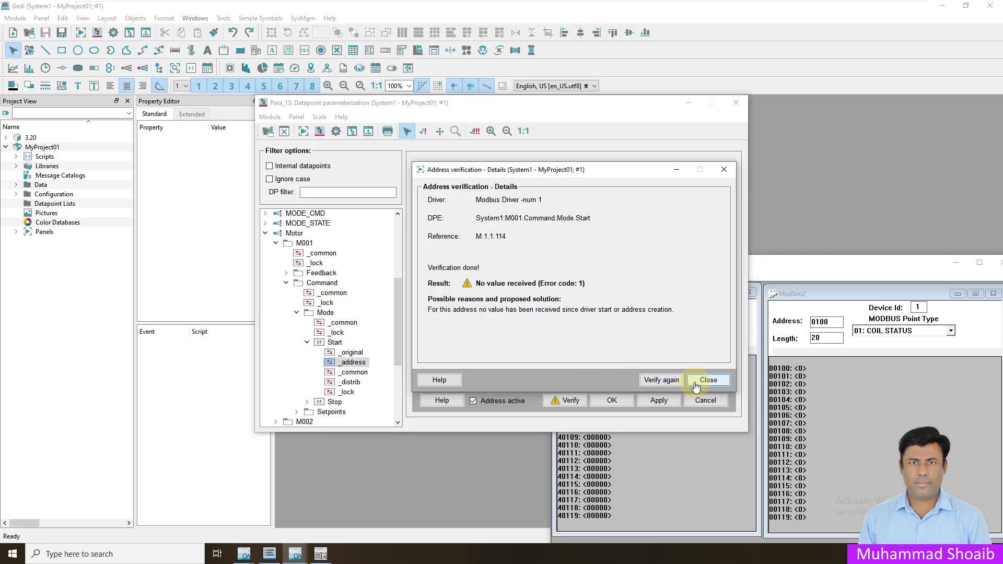
pyautogui.click(700, 382)
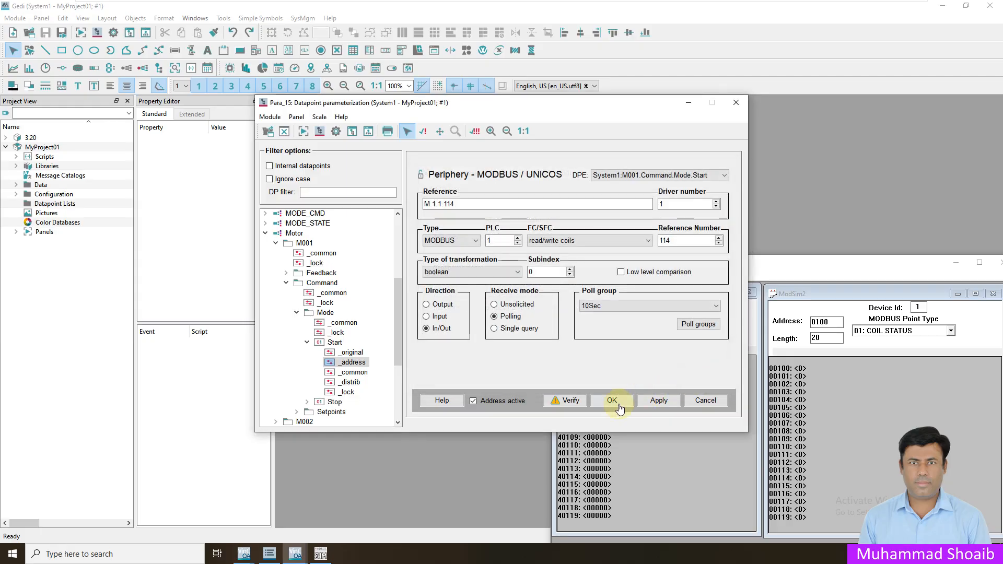
pyautogui.click(658, 401)
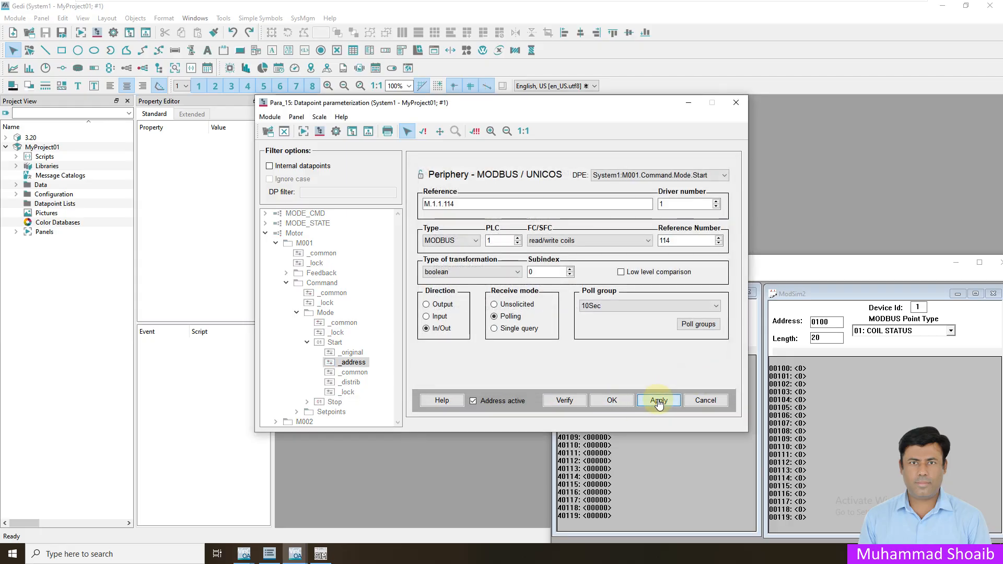
pyautogui.click(603, 401)
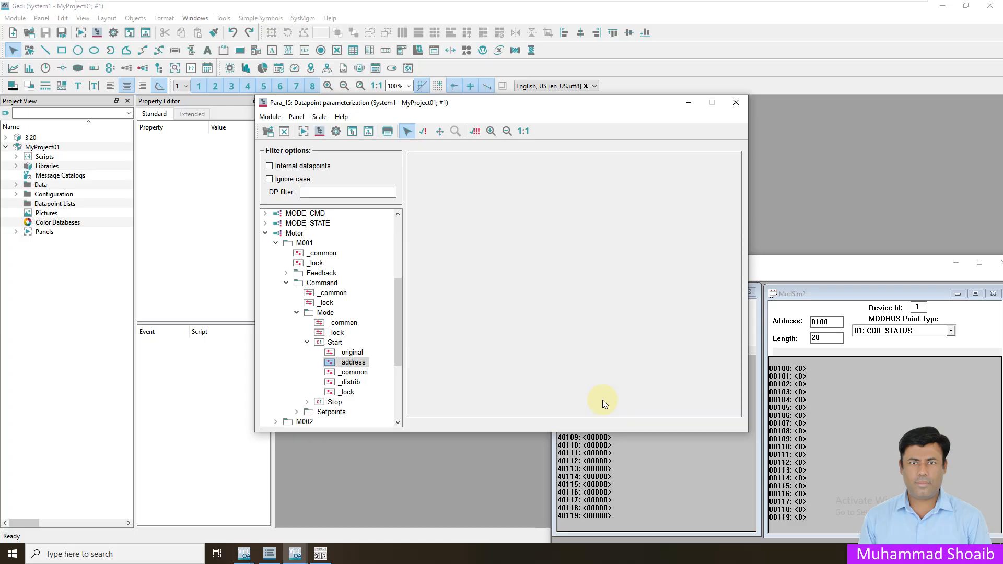
# - Write 1 to M001.Command.Mode.Start so it turns TRUE, then collapse the Start and Mode nodes
pyautogui.click(366, 364)
pyautogui.click(335, 343)
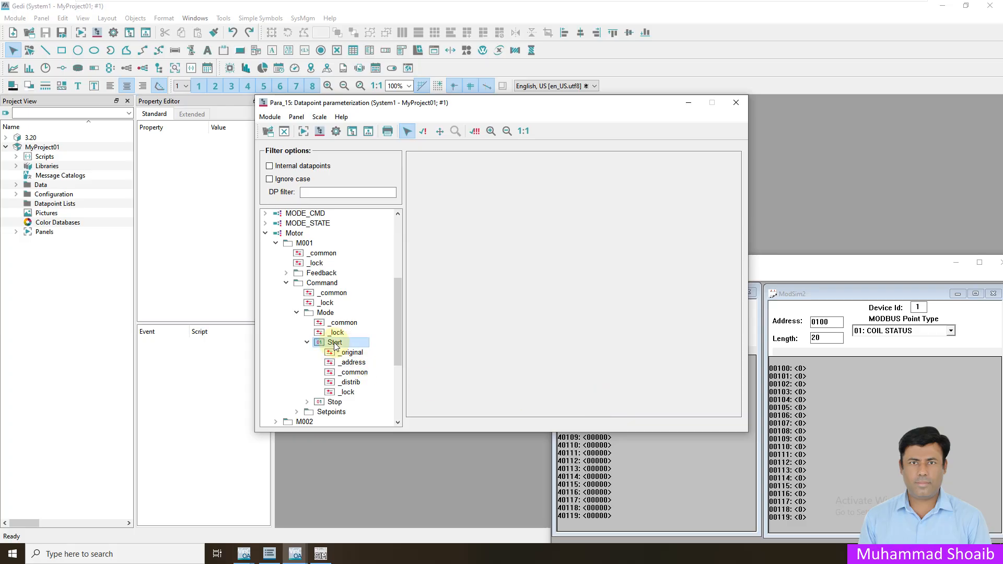
pyautogui.click(515, 200)
pyautogui.moveTo(508, 199); pyautogui.dragTo(448, 198)
pyautogui.write('1')
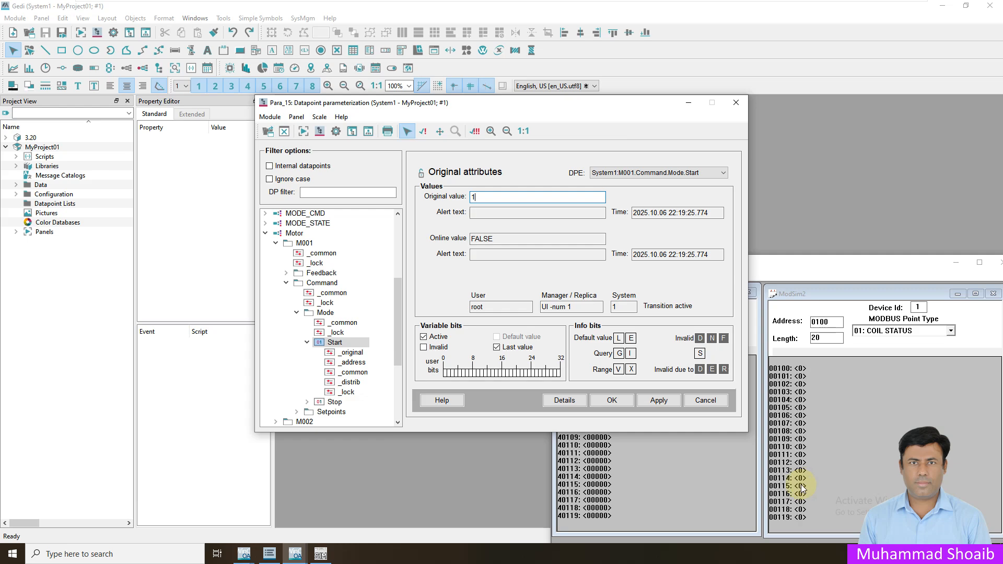
pyautogui.click(659, 400)
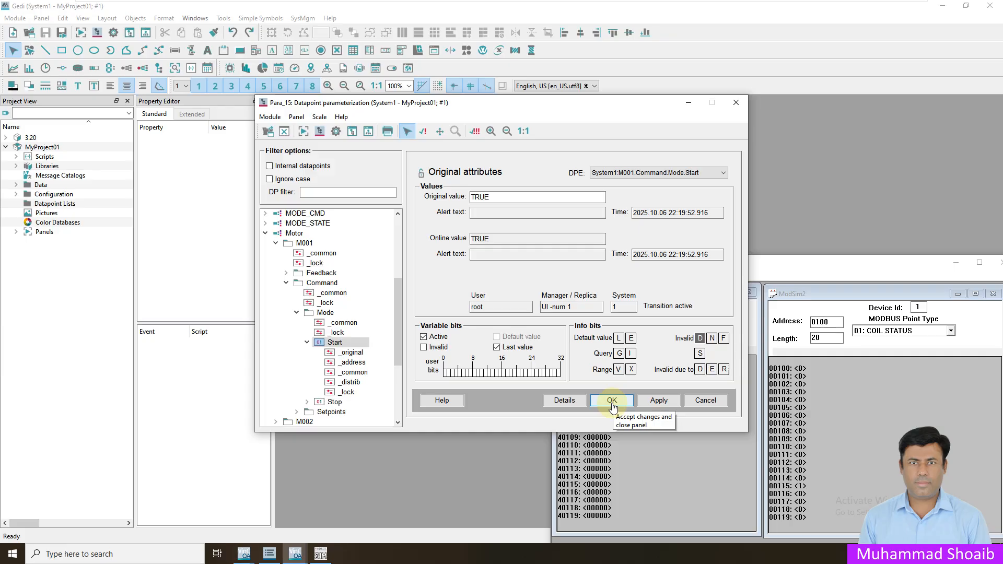
pyautogui.click(307, 342)
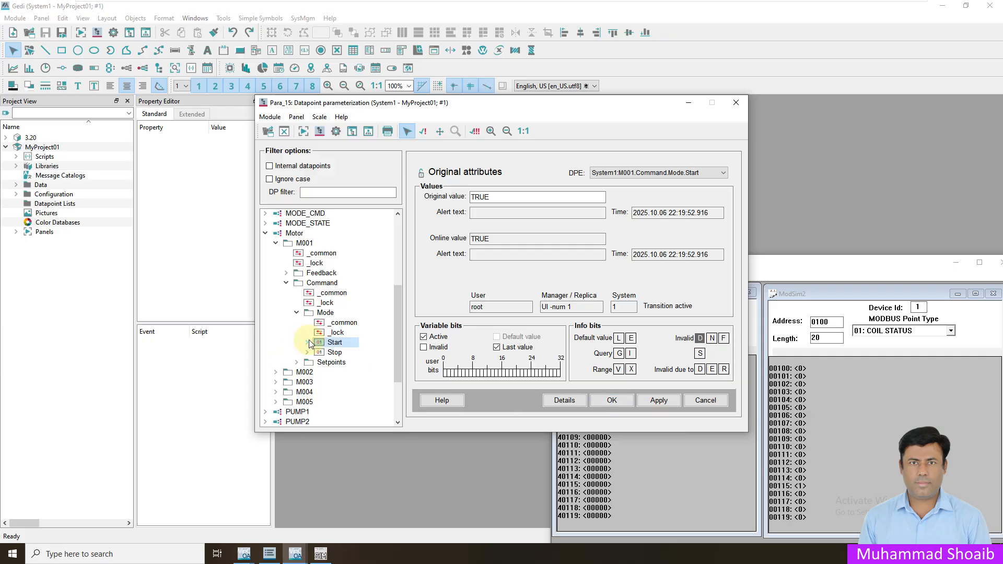
pyautogui.click(296, 314)
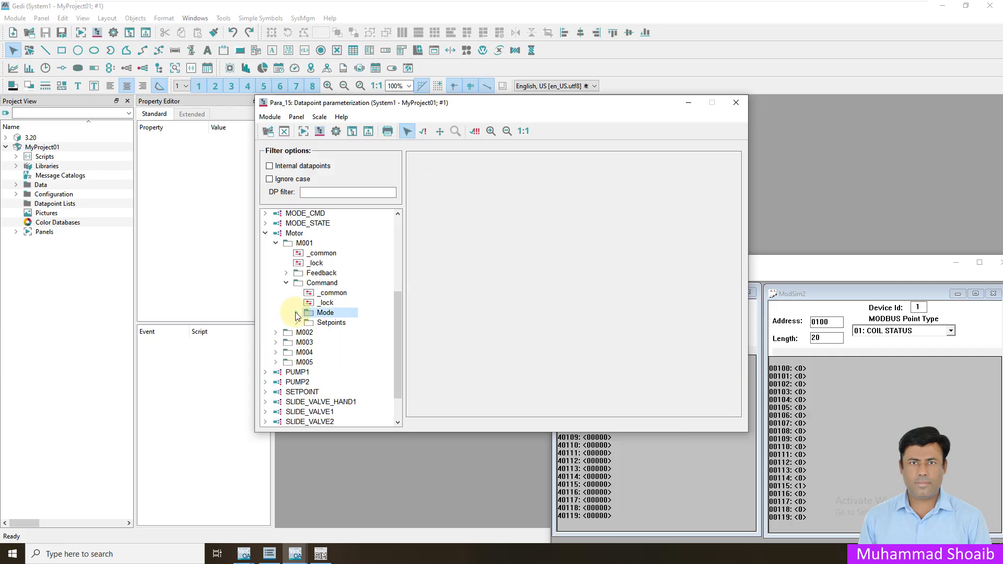
# - Insert a periphery address config on Speed_Ref and choose the MODBUS driver
pyautogui.click(297, 323)
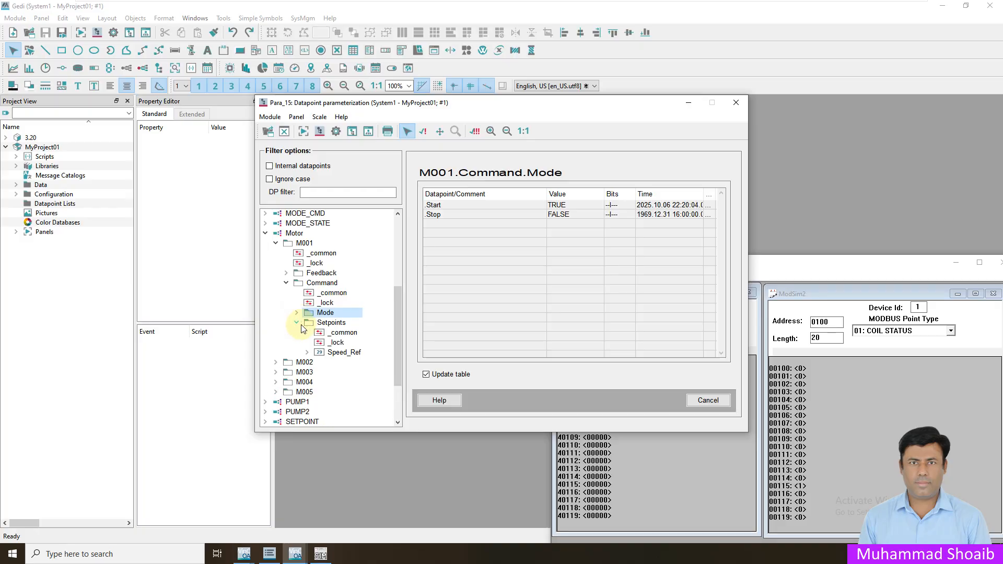
pyautogui.click(344, 354)
pyautogui.rightClick(344, 354)
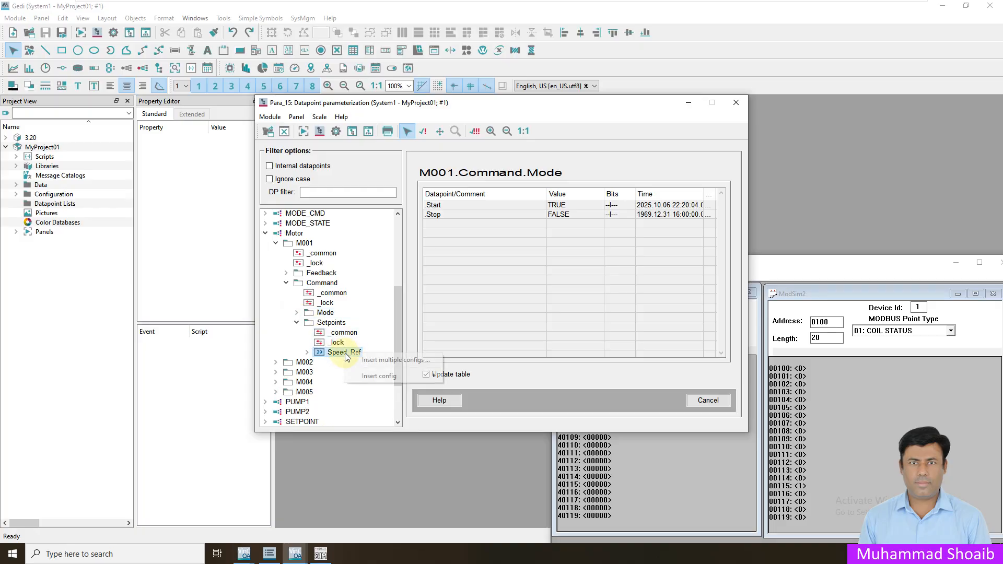
pyautogui.moveTo(408, 378)
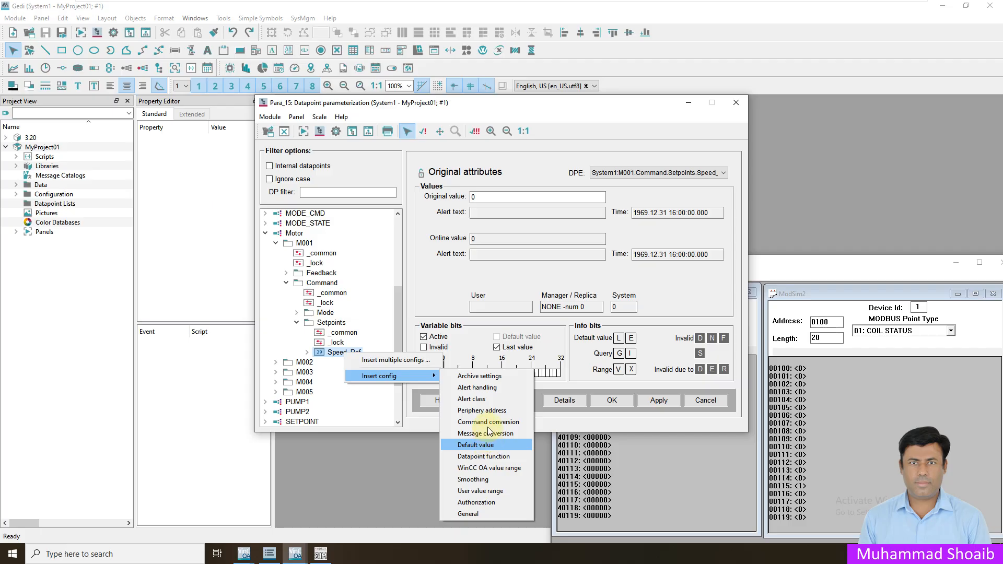
pyautogui.click(484, 411)
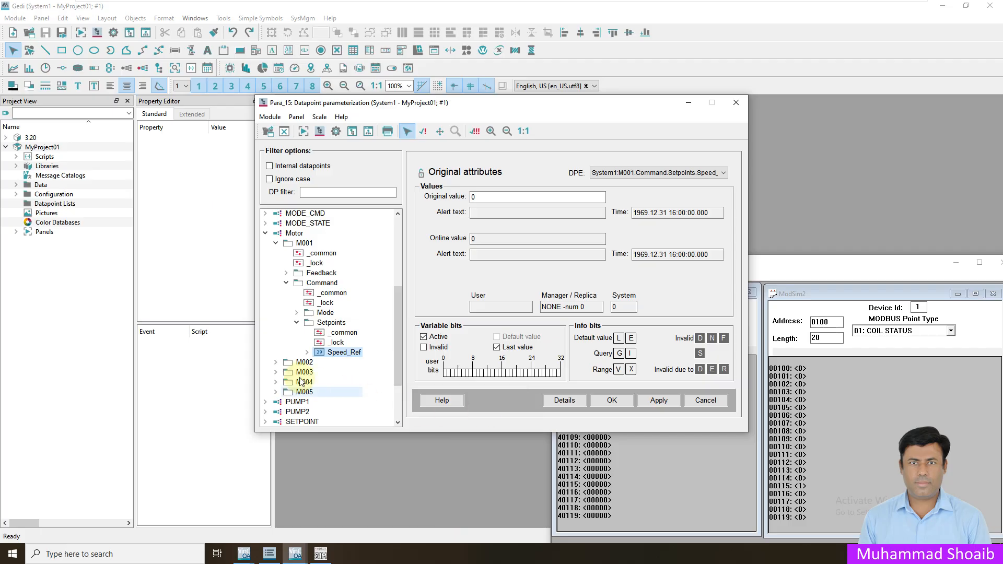
pyautogui.click(307, 352)
pyautogui.click(351, 373)
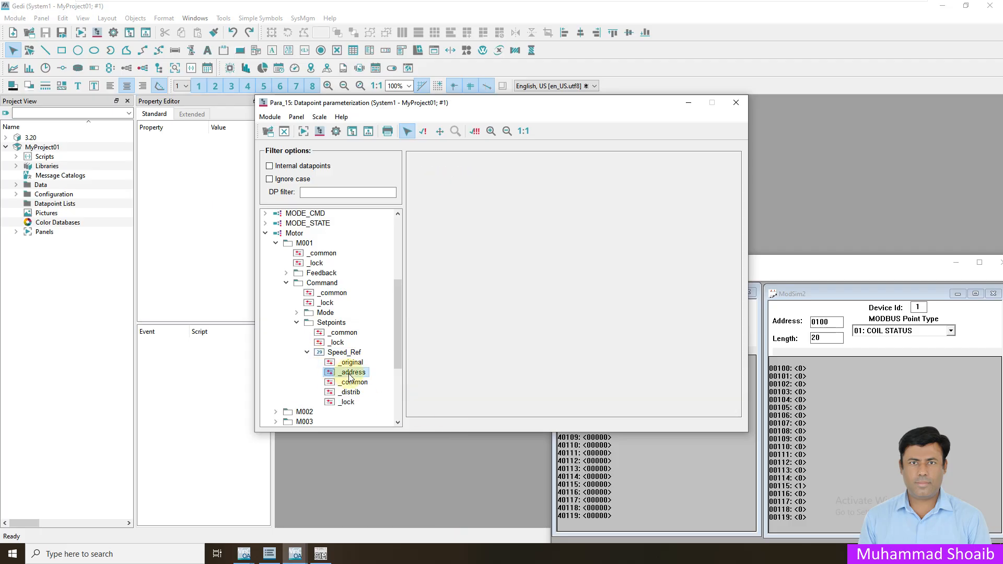
pyautogui.click(555, 269)
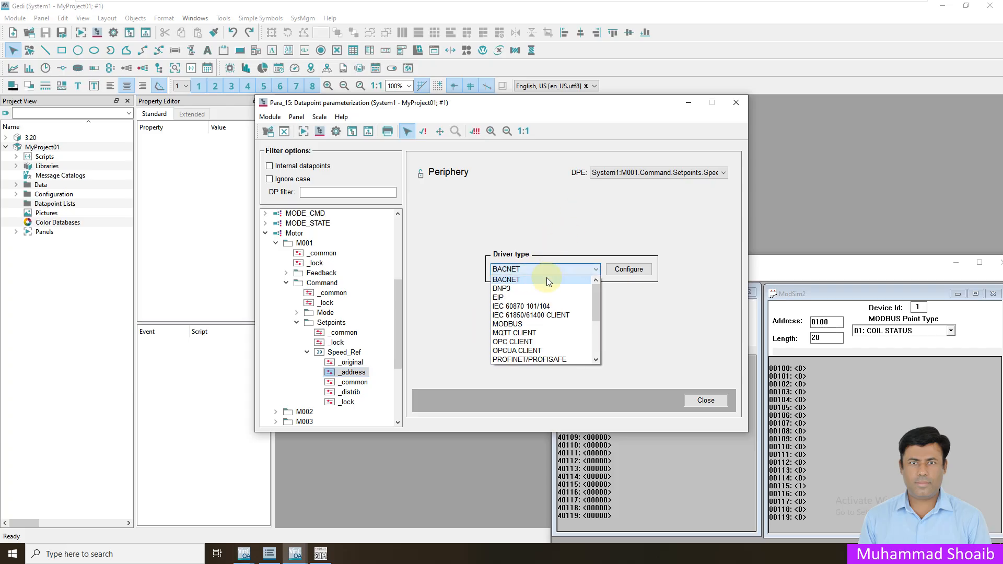
pyautogui.click(519, 328)
pyautogui.click(624, 269)
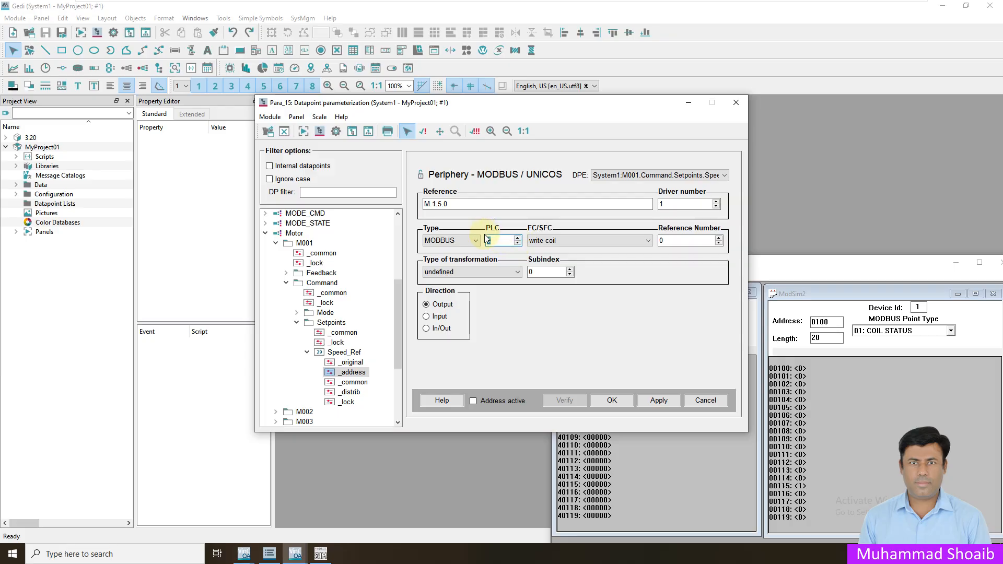
# - Set In/Out, 10Sec polling, reference number 110, int 16 and read/write multiple registers
pyautogui.click(442, 332)
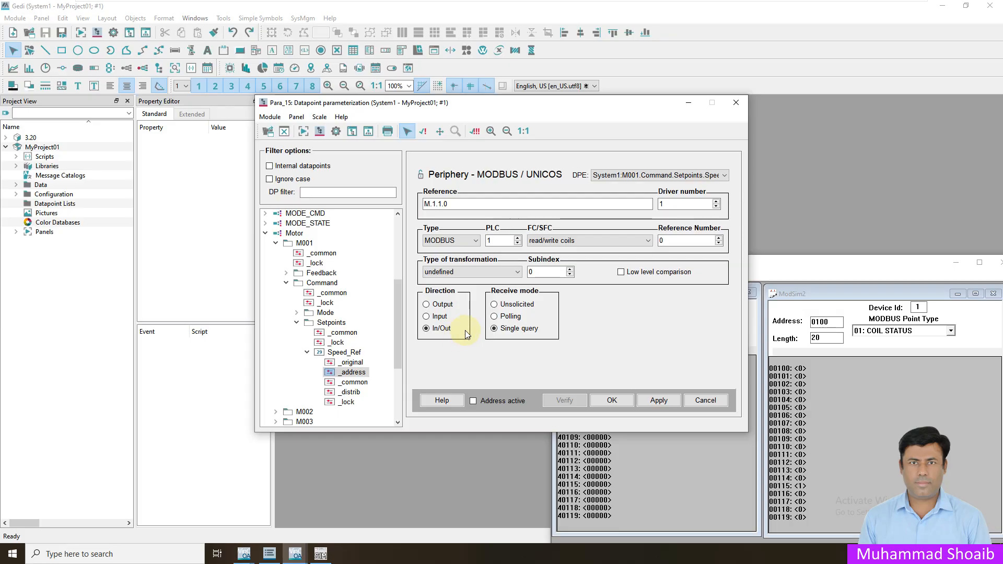
pyautogui.click(494, 317)
pyautogui.click(585, 306)
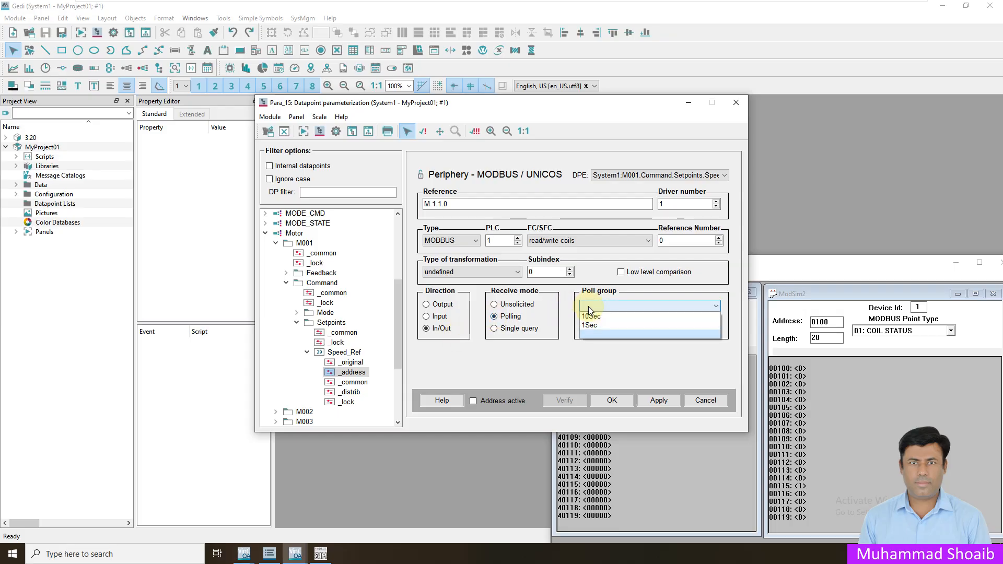
pyautogui.click(591, 318)
pyautogui.doubleClick(656, 239)
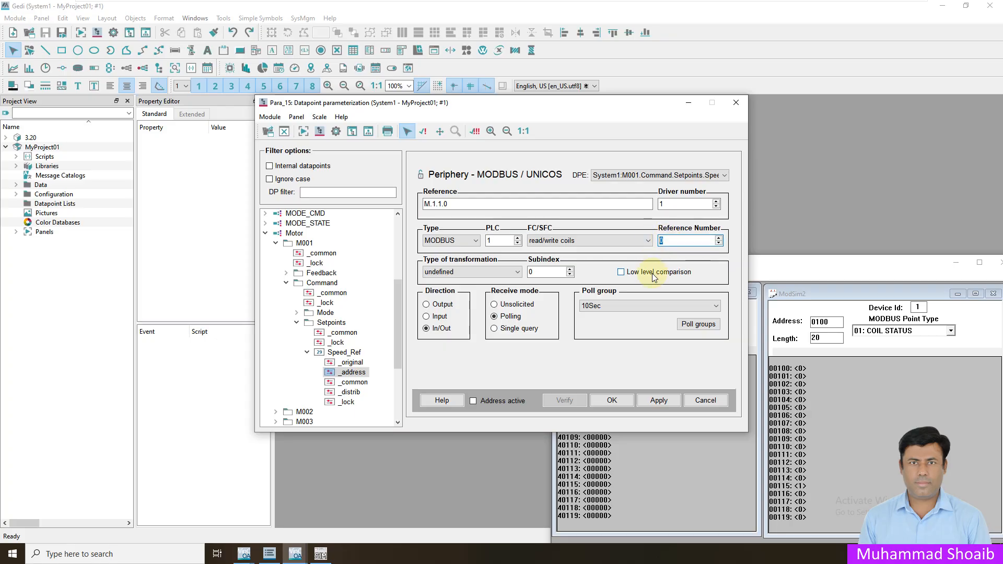
pyautogui.write('110')
pyautogui.click(511, 270)
pyautogui.click(456, 287)
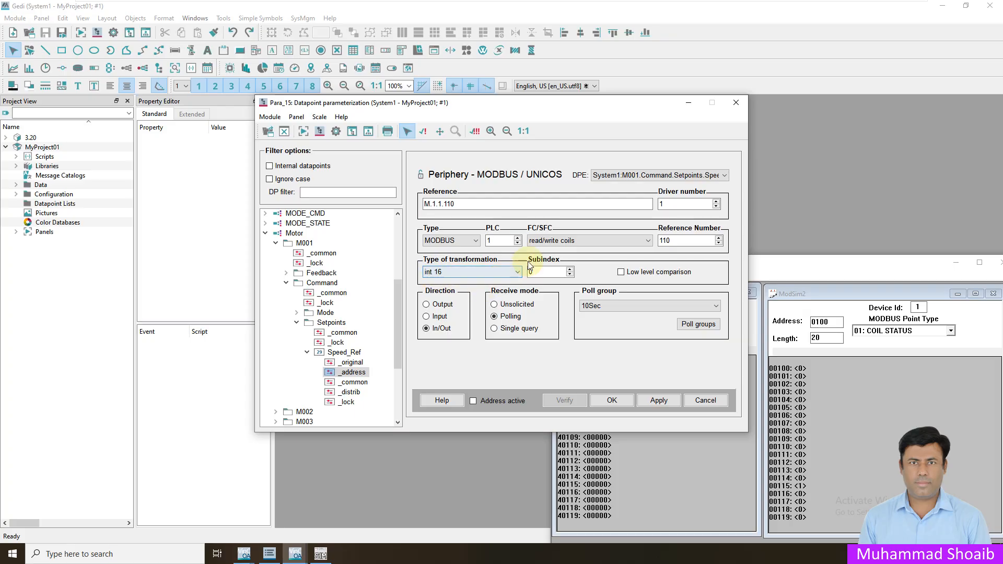
pyautogui.click(568, 240)
pyautogui.click(569, 260)
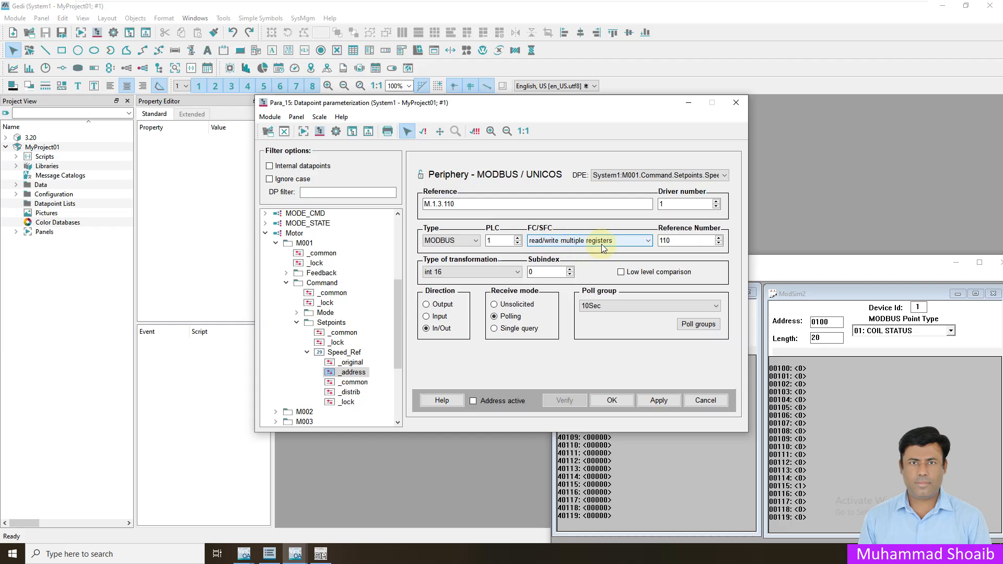
# - Make the Speed_Ref address active, apply, verify and confirm it, then show its value
pyautogui.click(473, 401)
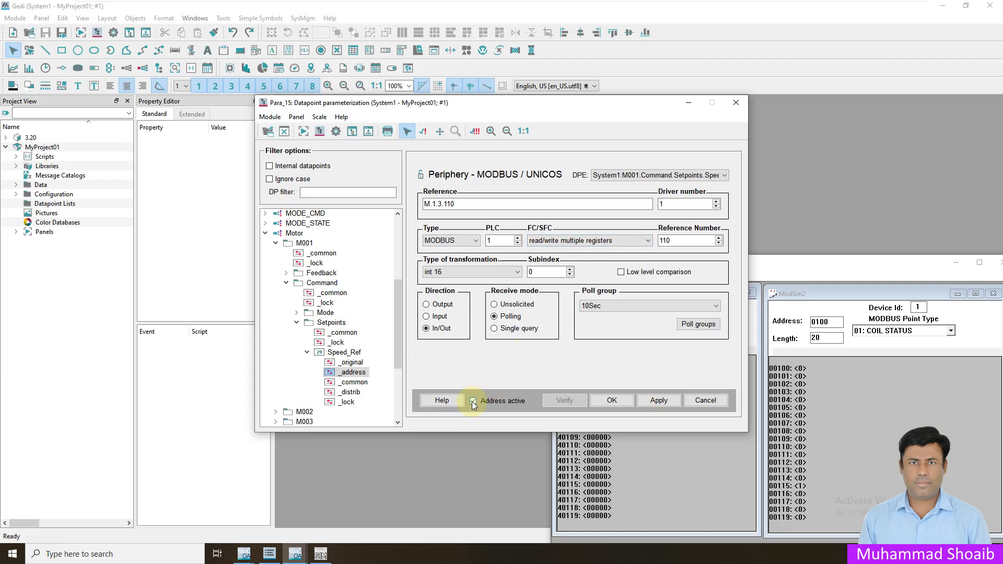
pyautogui.click(658, 403)
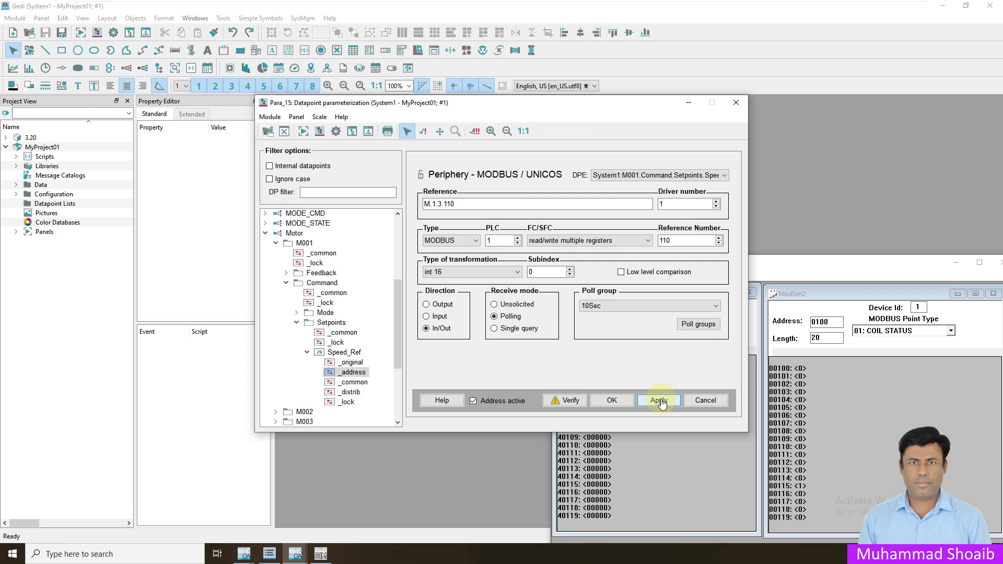
pyautogui.click(561, 403)
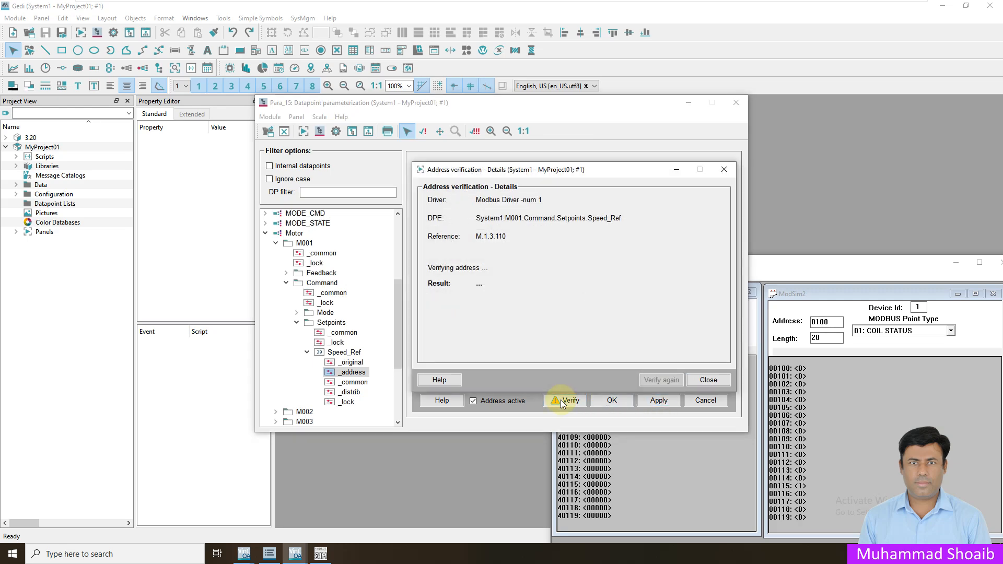
pyautogui.click(708, 380)
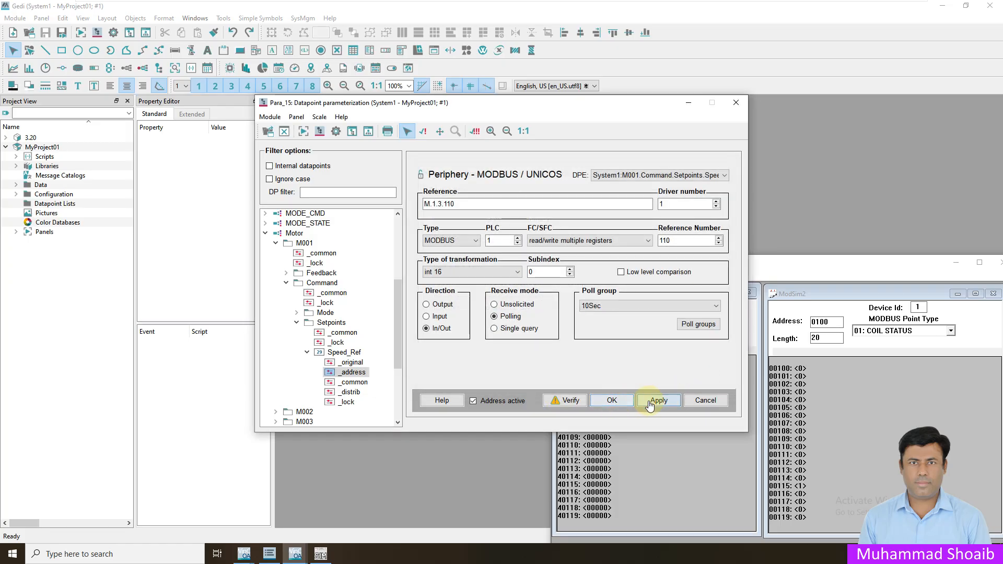
pyautogui.click(612, 401)
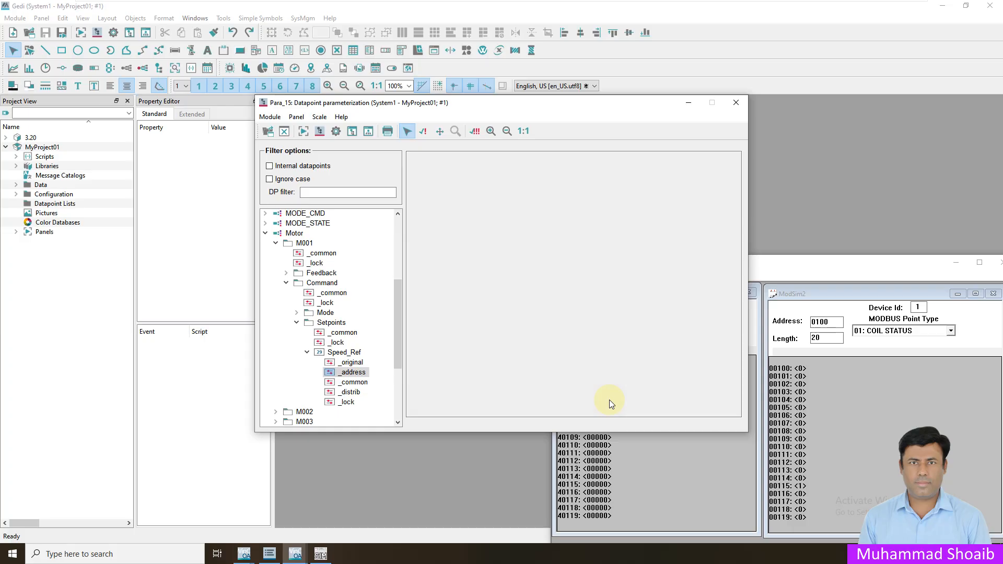
pyautogui.click(353, 356)
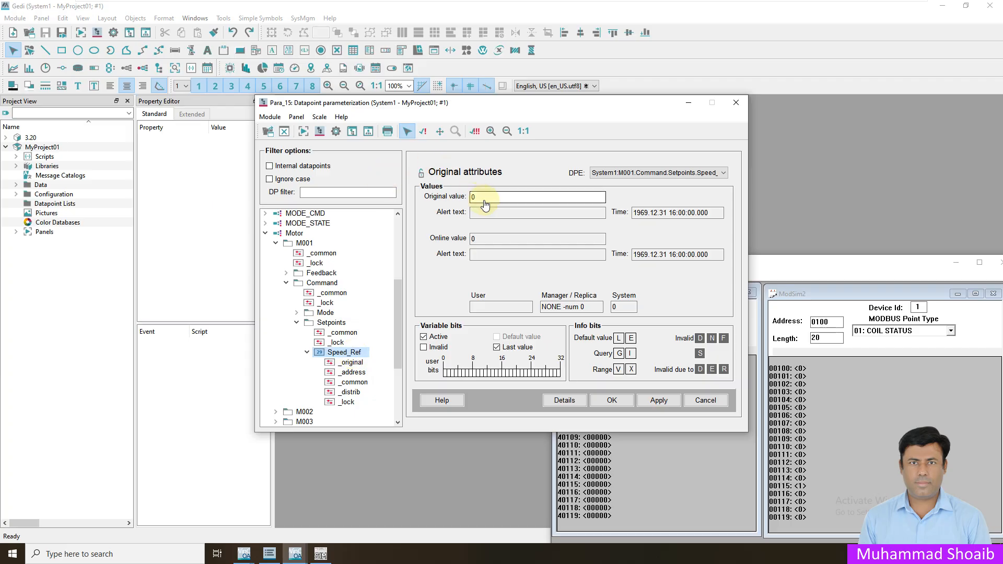
# - Write 17 to Speed_Ref, then open ModSim32's write dialog for register 40111
pyautogui.moveTo(482, 200); pyautogui.dragTo(463, 198)
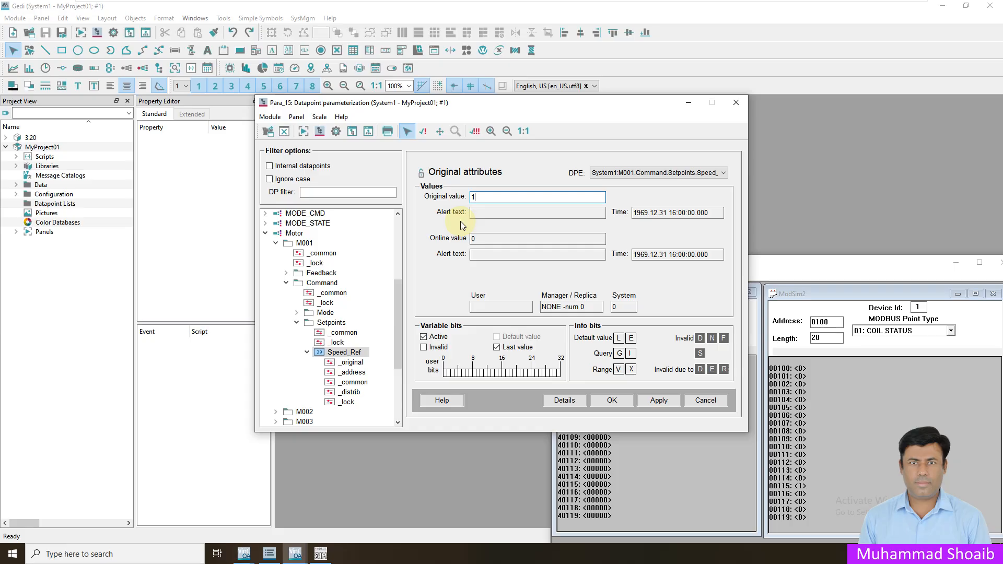
pyautogui.click(658, 401)
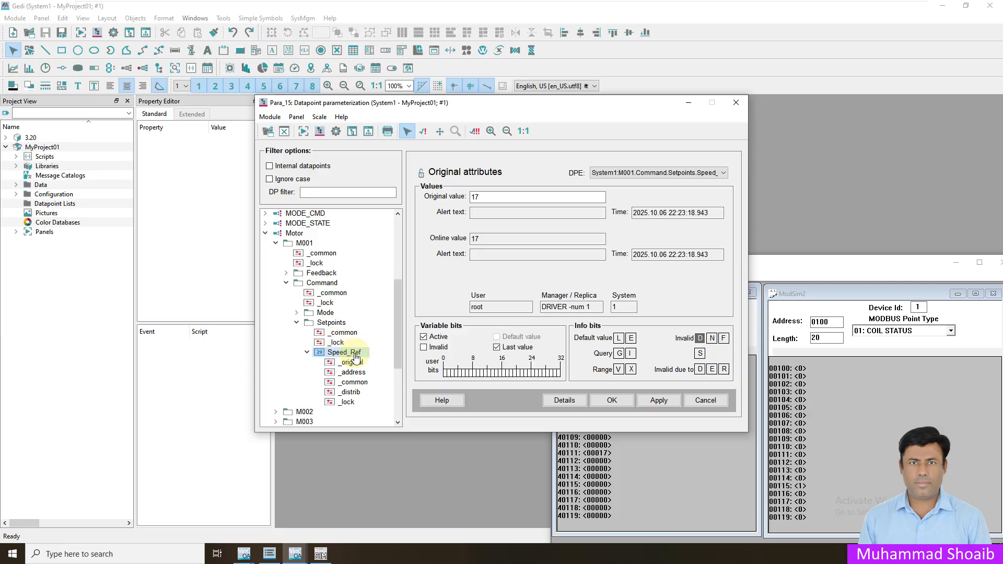
pyautogui.click(607, 457)
pyautogui.doubleClick(606, 454)
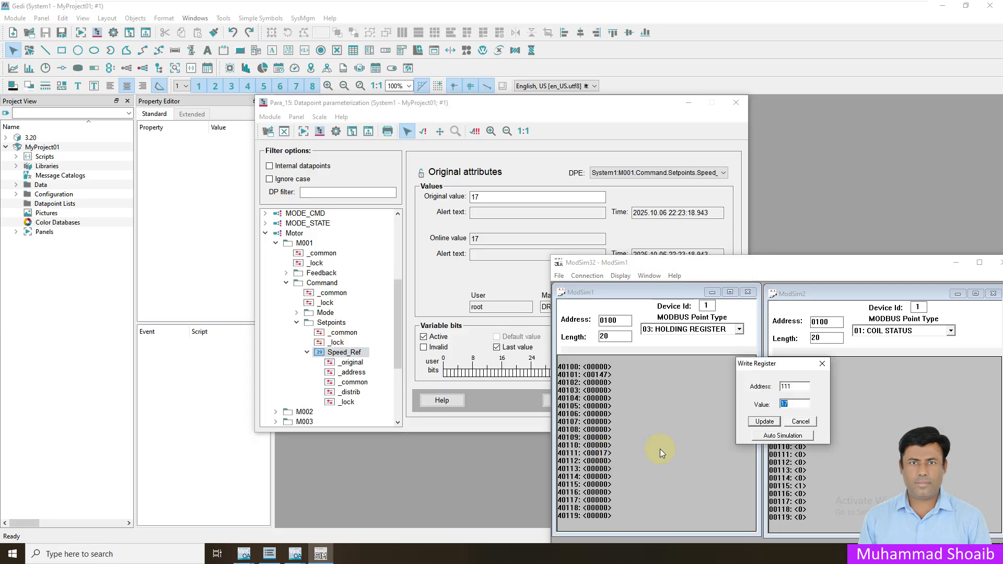
# - Write 19 to register 40111 and check Speed_Ref's original value in Para, still 17
pyautogui.write('19')
pyautogui.click(764, 421)
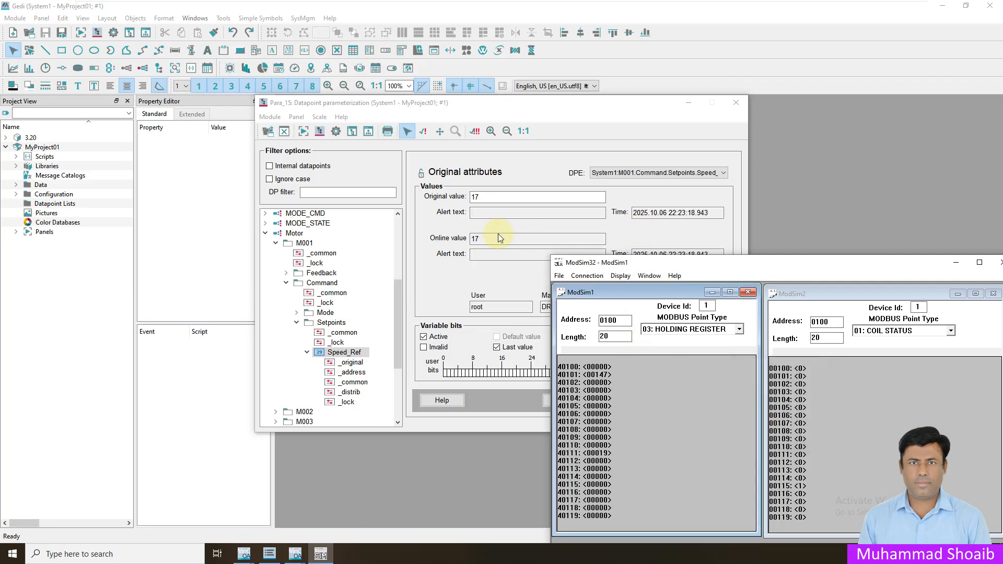
pyautogui.click(444, 270)
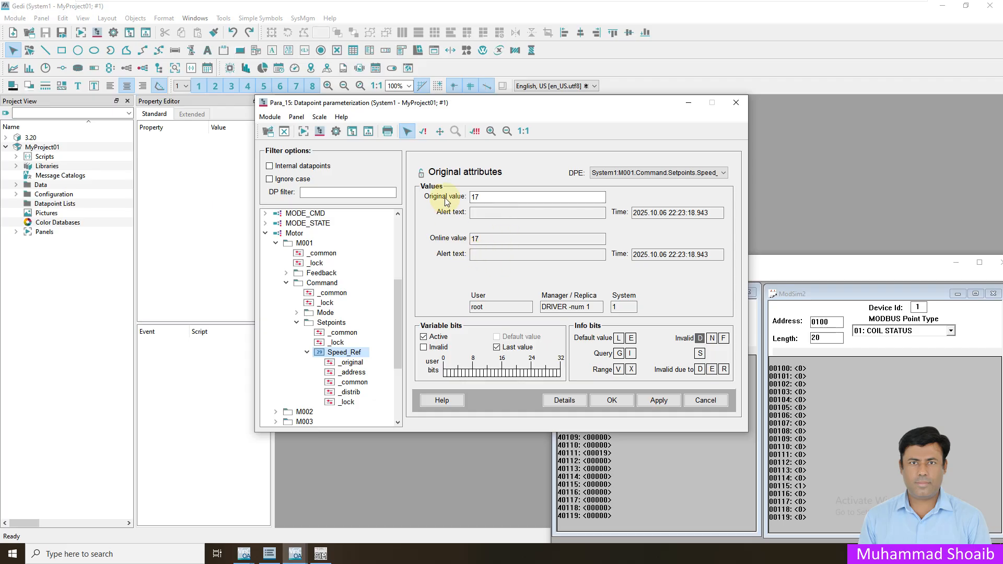
pyautogui.click(478, 197)
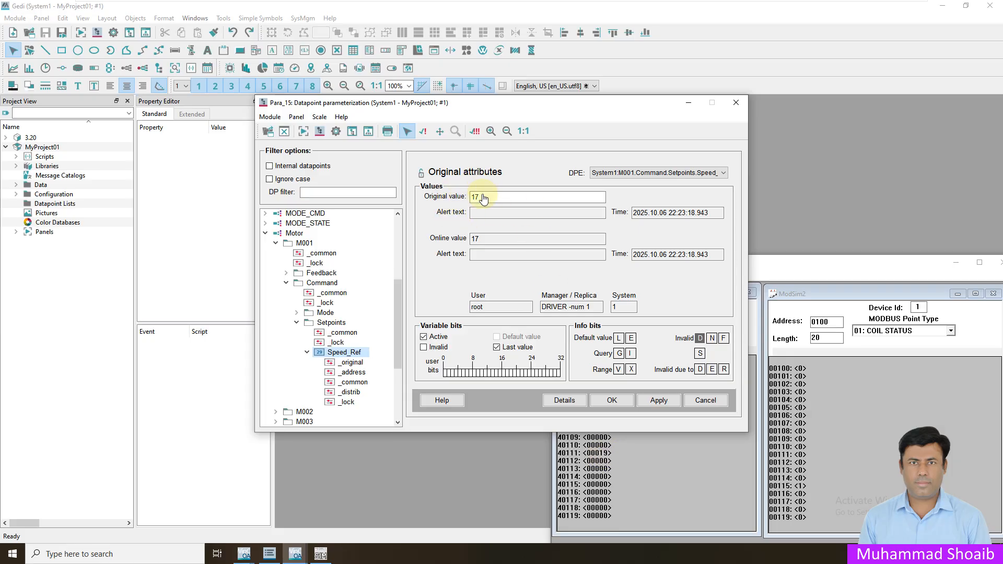
# - Activate the 10Sec poll group (10000 ms) from Speed_Ref's address settings
pyautogui.doubleClick(345, 353)
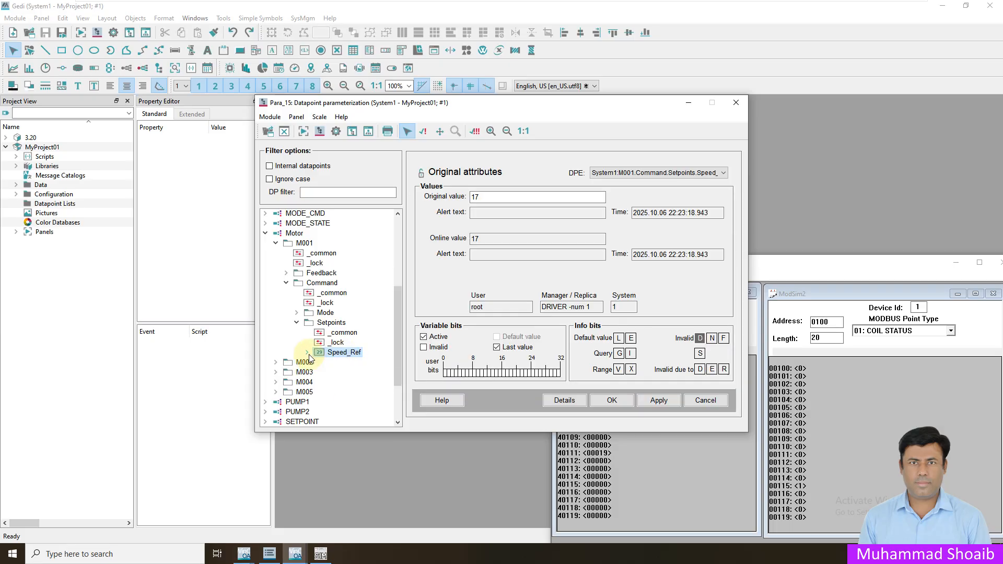
pyautogui.doubleClick(342, 355)
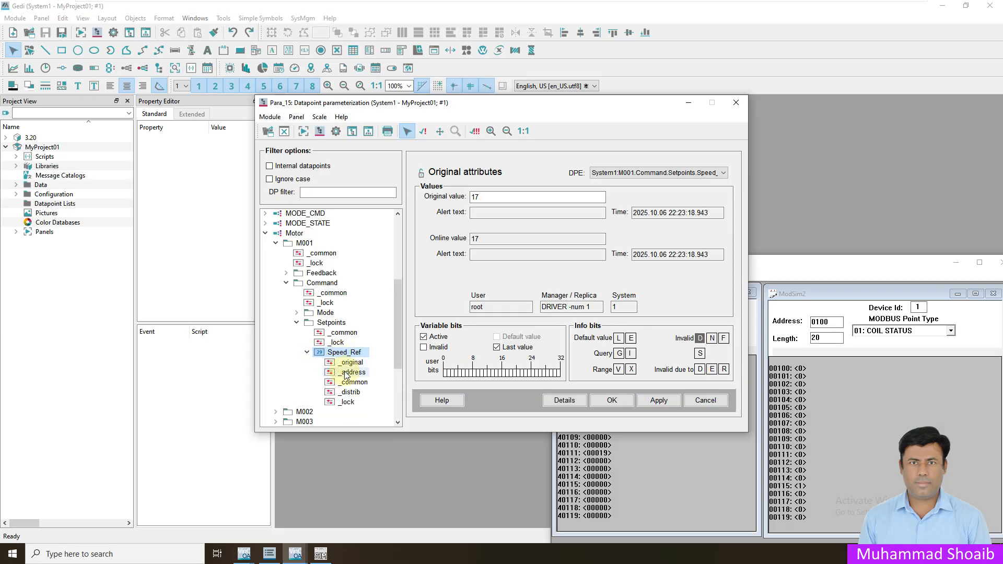
pyautogui.click(344, 373)
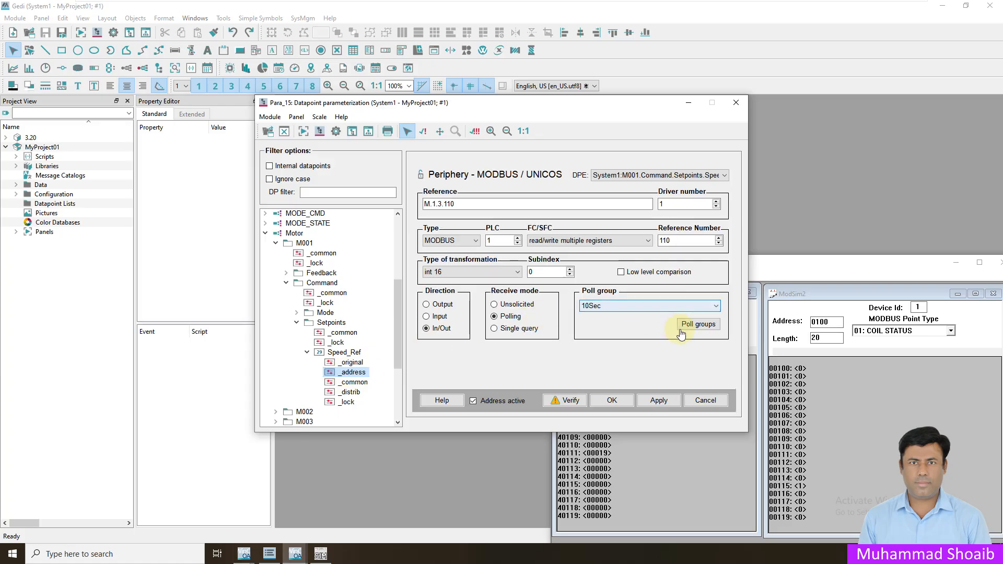
pyautogui.click(702, 324)
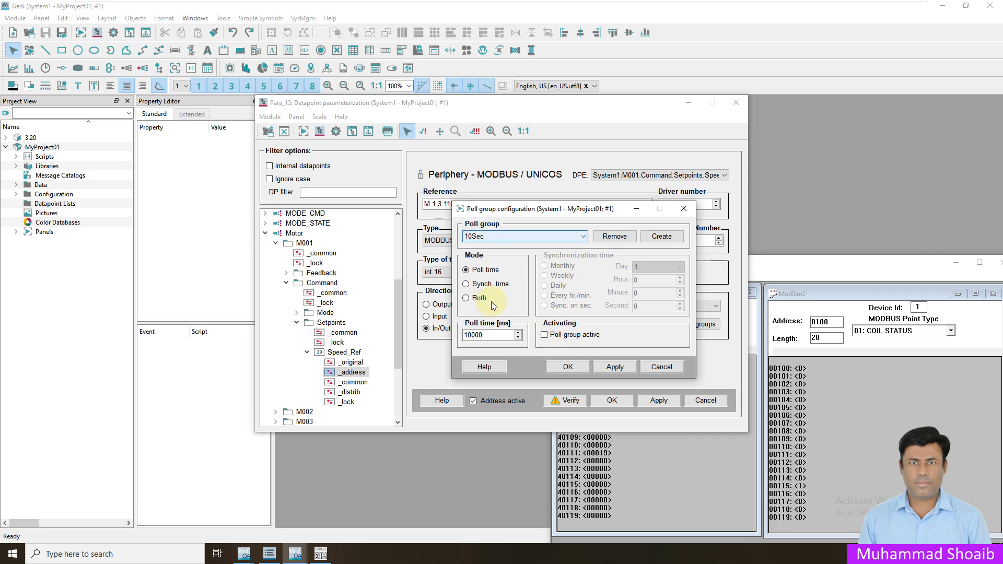
pyautogui.doubleClick(483, 335)
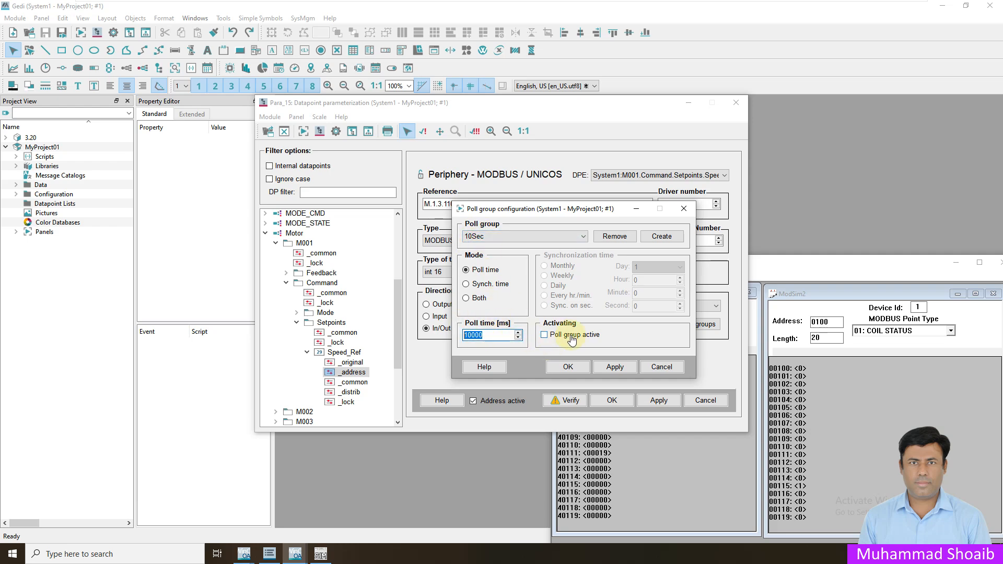
pyautogui.click(544, 338)
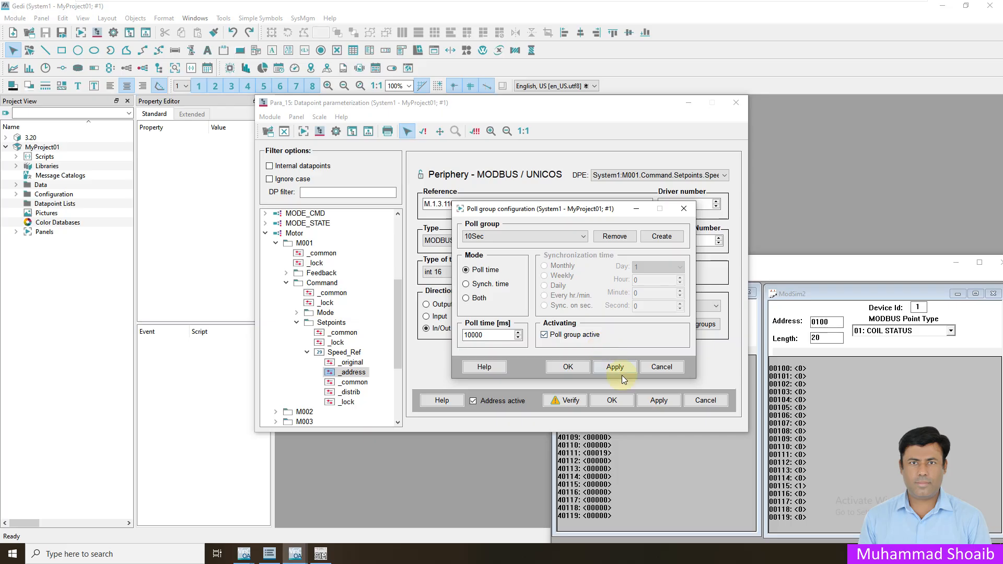
pyautogui.click(569, 367)
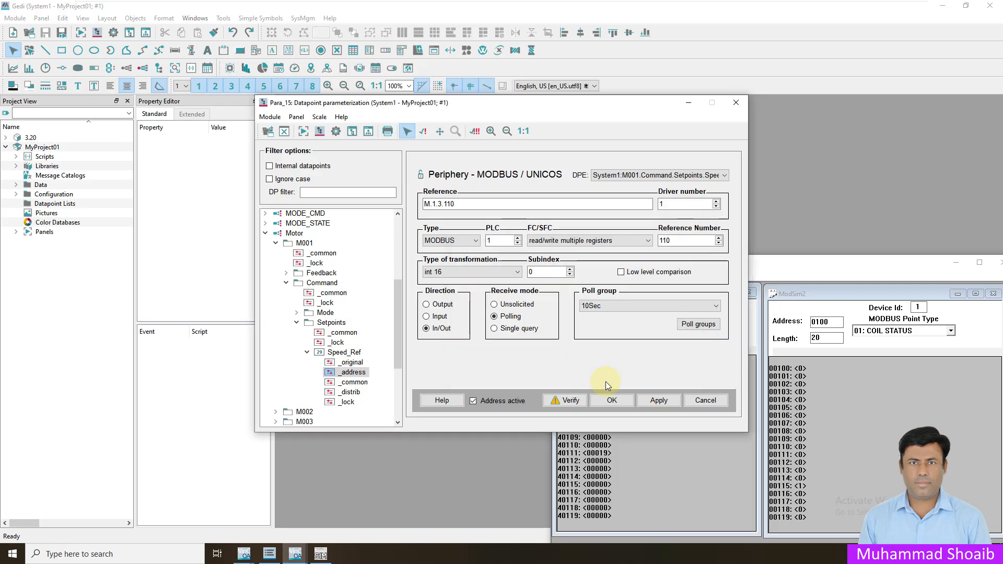
# - Apply and confirm Speed_Ref's Modbus address settings
pyautogui.click(664, 404)
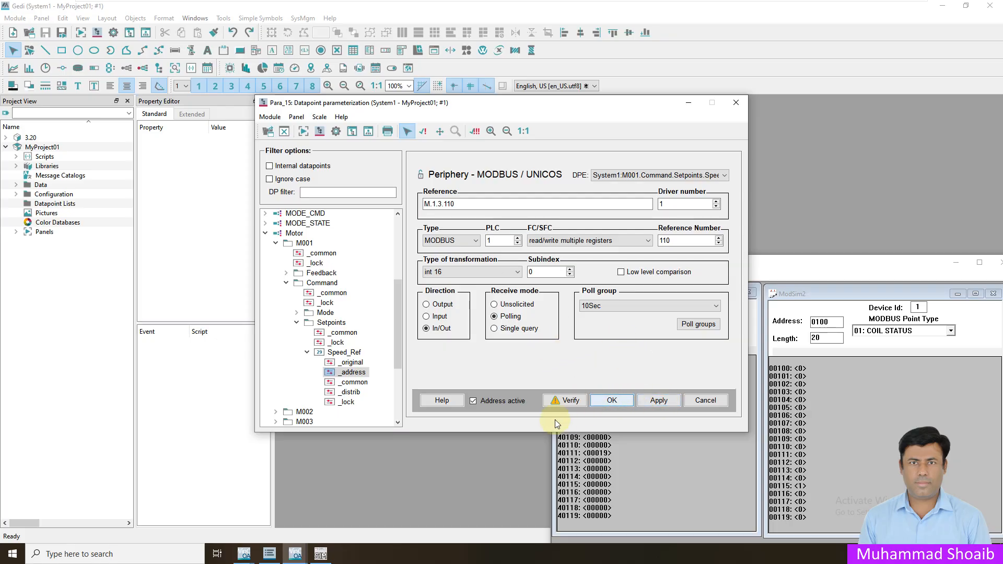
pyautogui.click(661, 406)
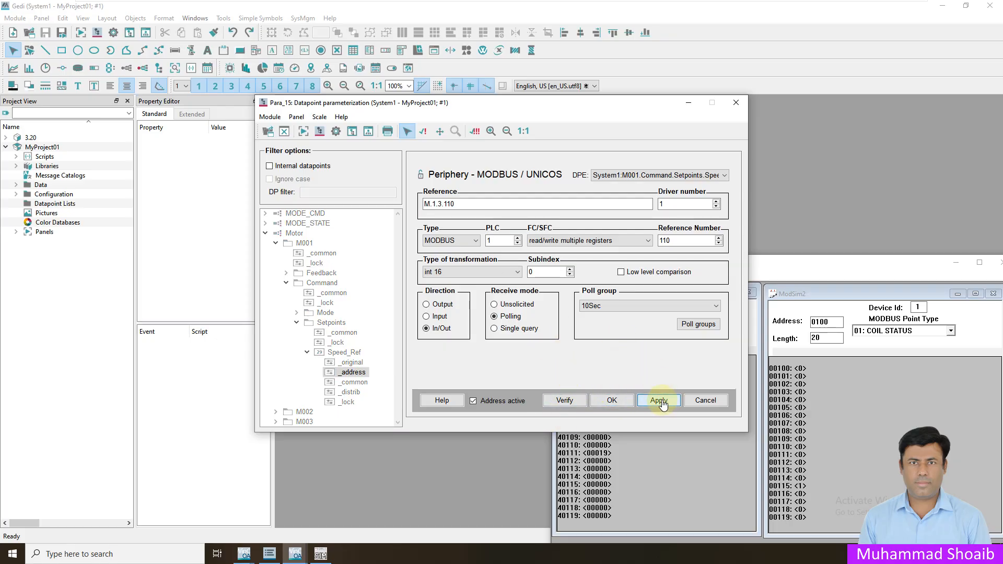
pyautogui.click(609, 403)
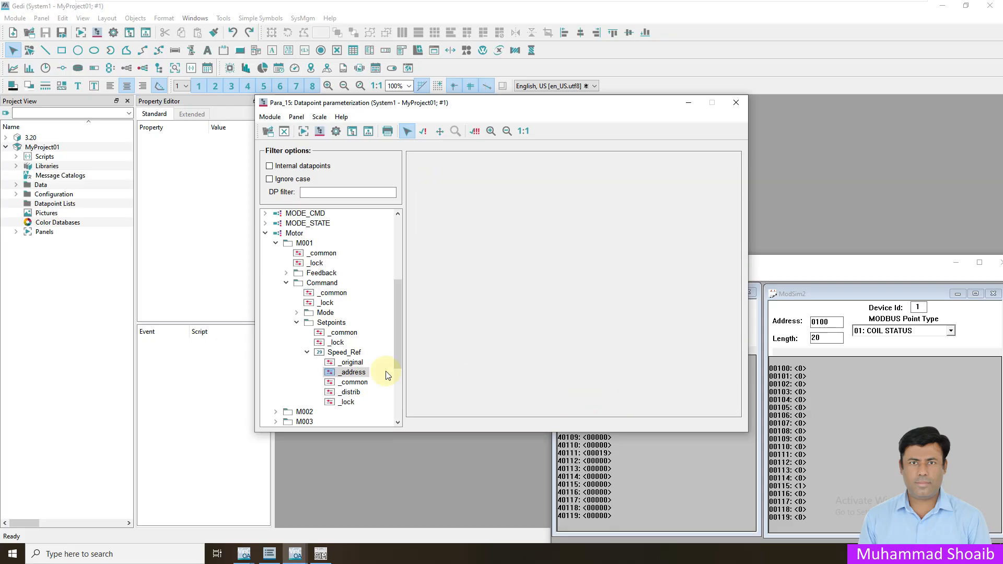
# - Write 27 to register 40111 and confirm Speed_Ref changes from 19 to 27
pyautogui.click(344, 354)
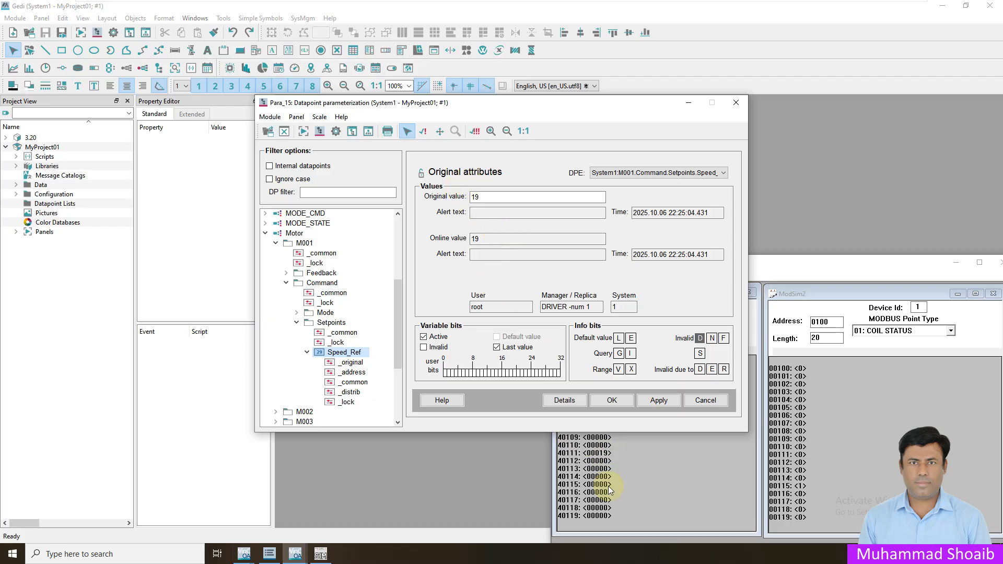
pyautogui.click(606, 456)
pyautogui.doubleClick(606, 456)
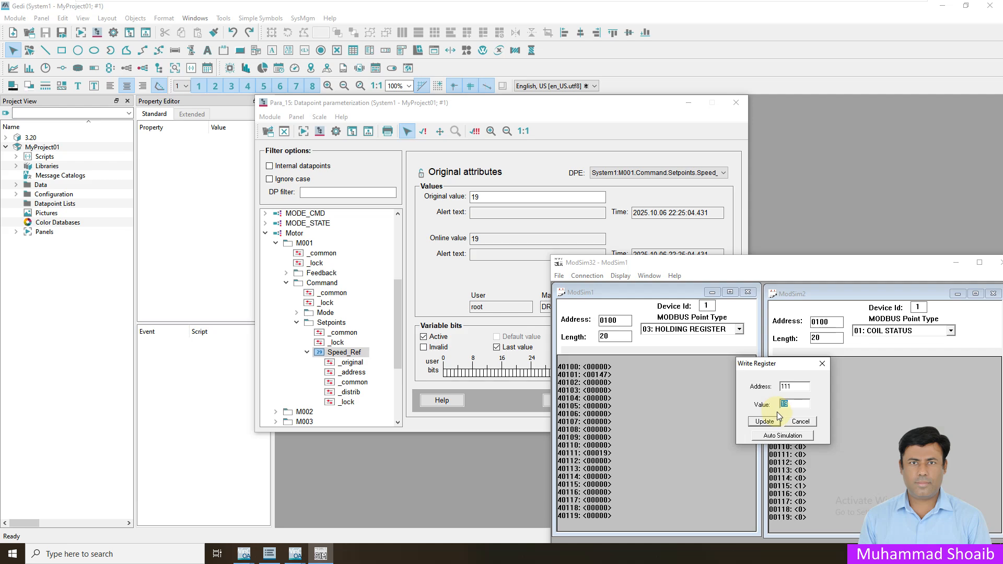
pyautogui.write('27')
pyautogui.click(764, 421)
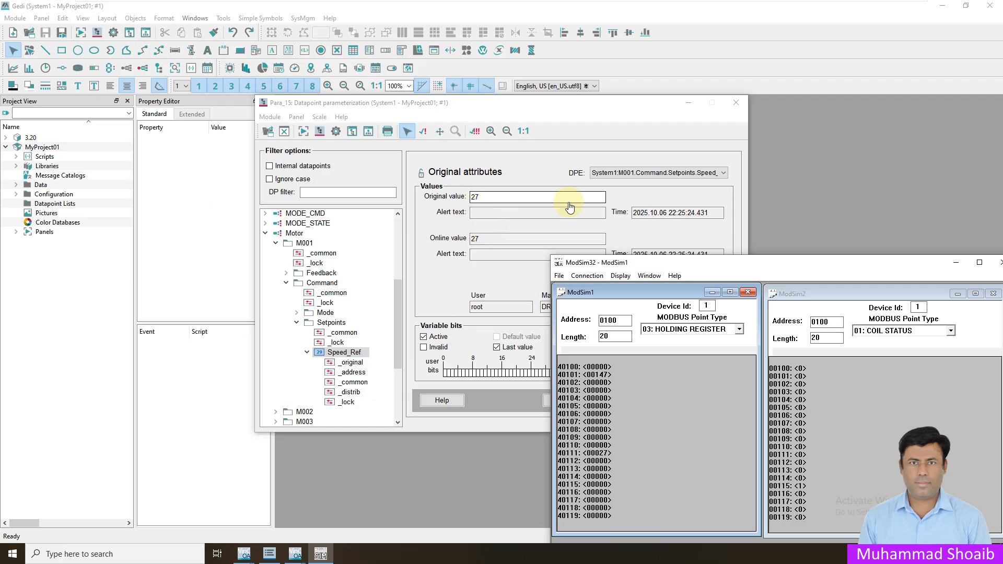
pyautogui.click(679, 253)
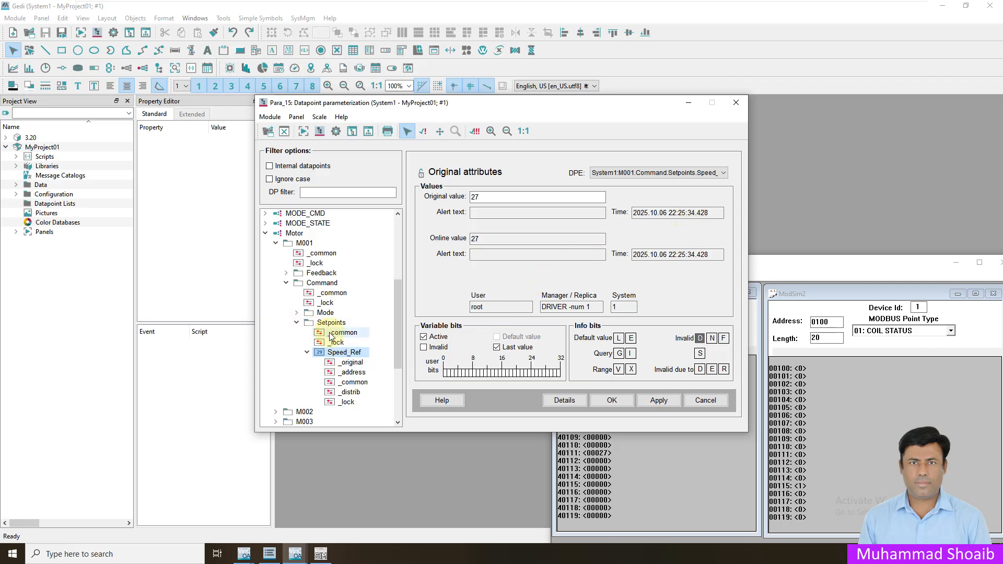
pyautogui.click(297, 322)
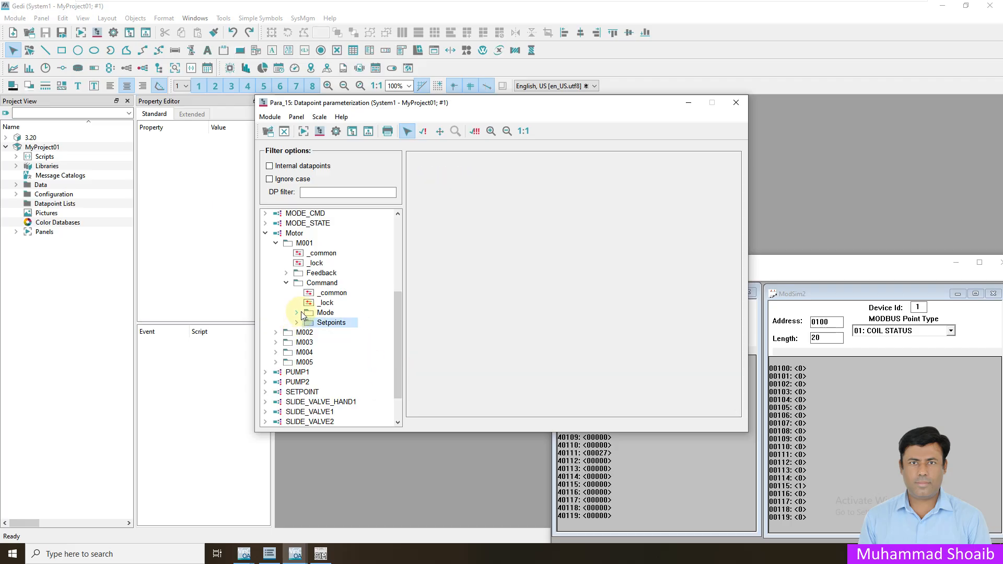
# - Switch coil 00115 off in ModSim32 and check that M001 Start reads FALSE
pyautogui.click(298, 313)
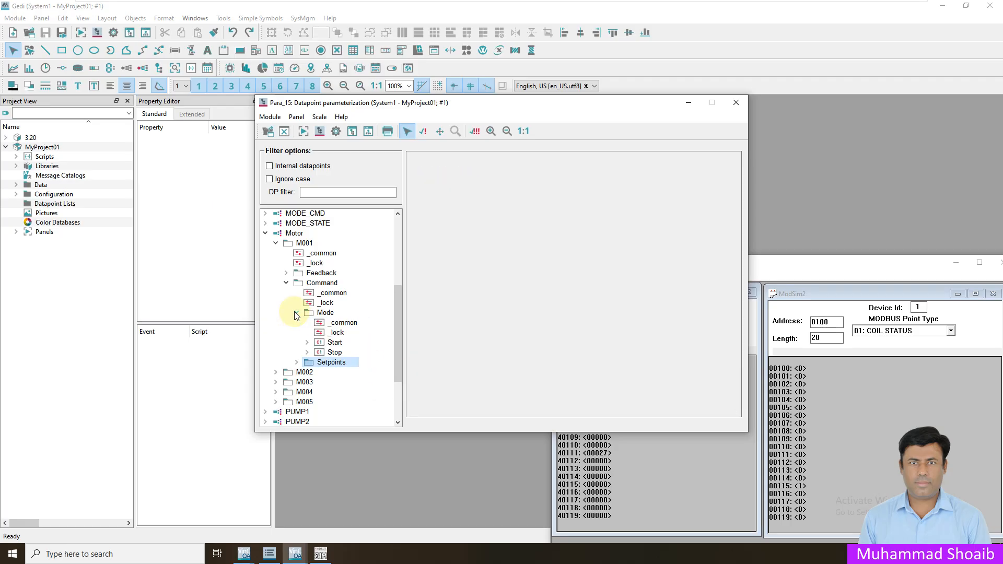
pyautogui.click(336, 343)
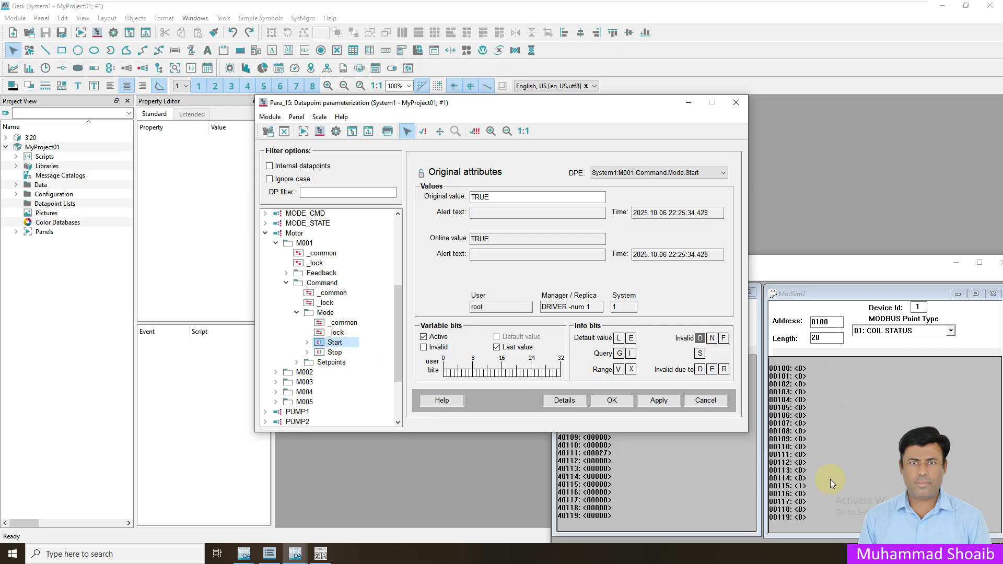
pyautogui.doubleClick(799, 485)
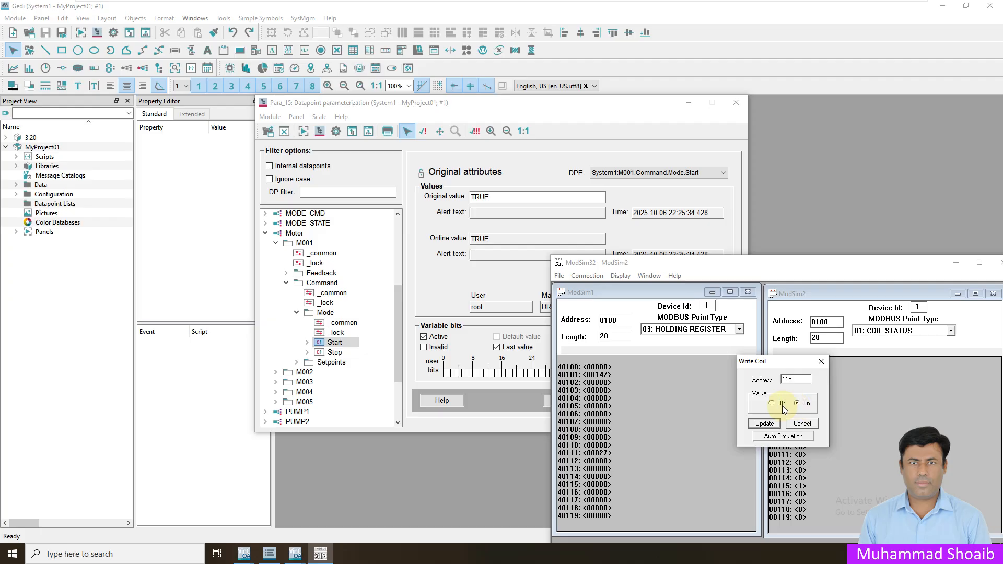
pyautogui.click(777, 404)
pyautogui.click(764, 424)
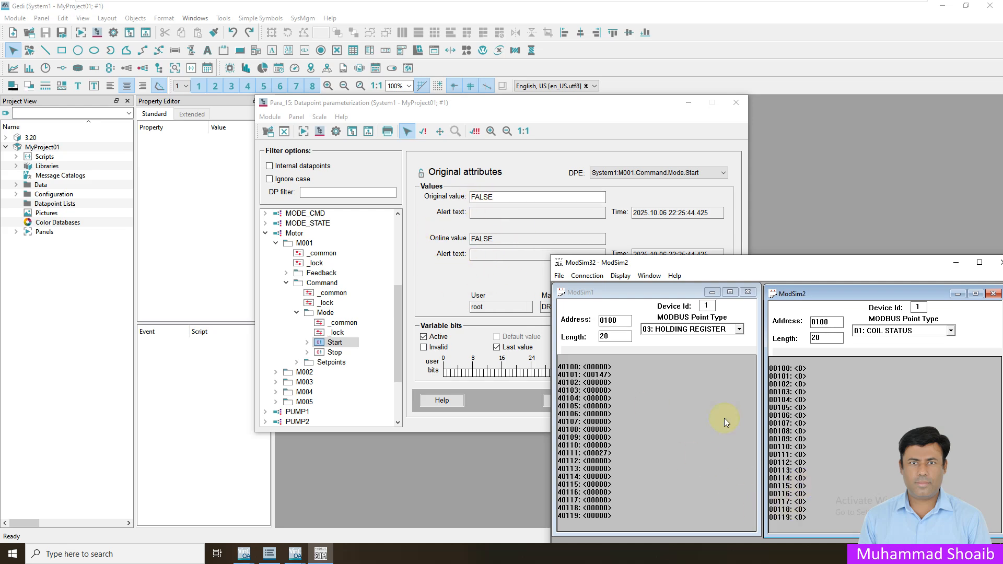
pyautogui.click(449, 283)
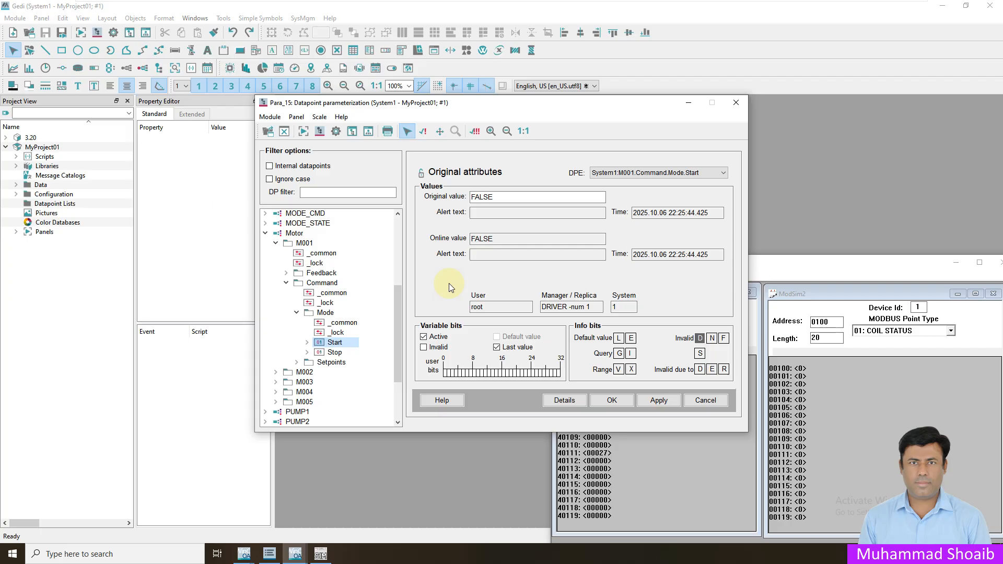
pyautogui.click(612, 400)
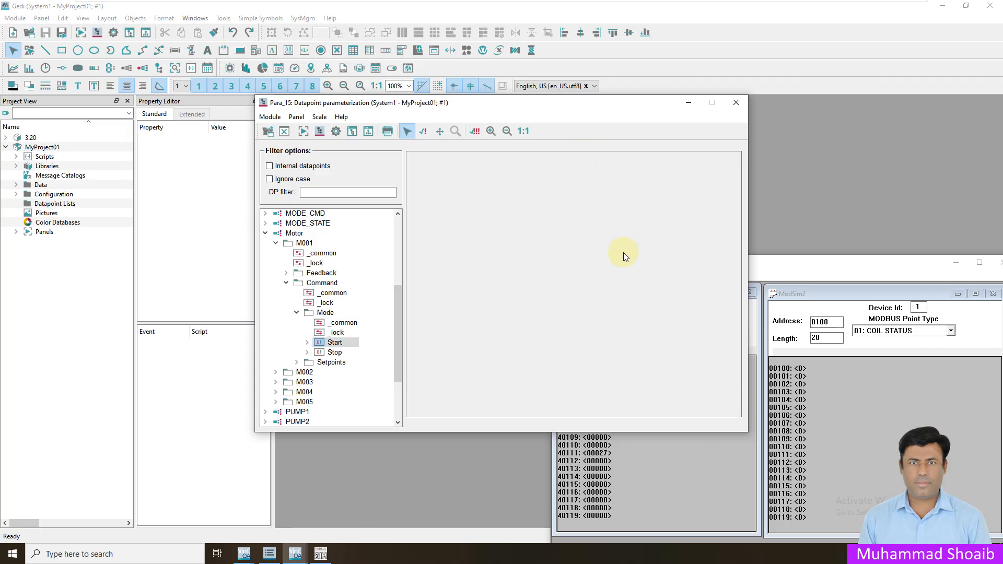
# - Collapse the Mode folder and close the datapoint parameterization window
pyautogui.click(296, 312)
pyautogui.click(286, 282)
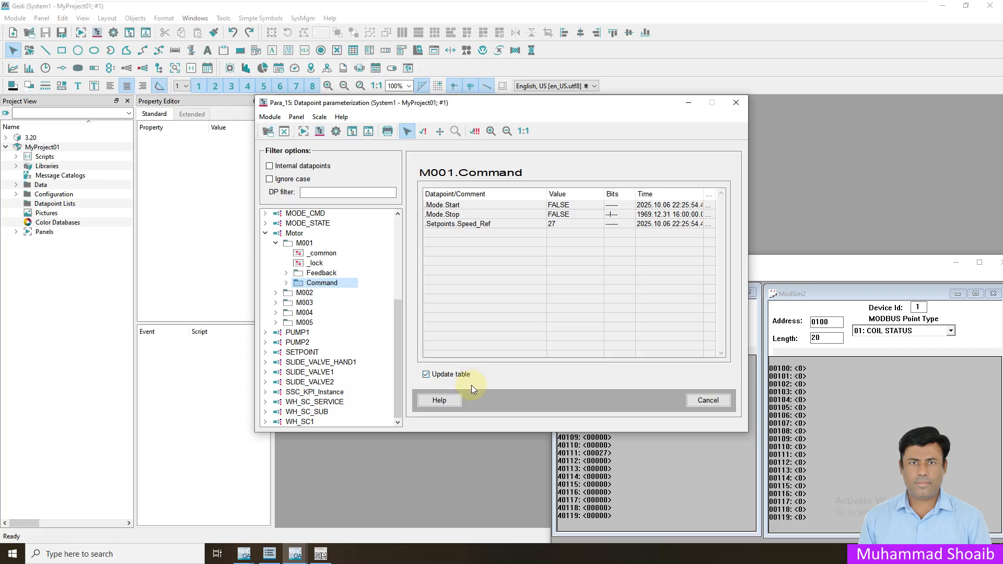
pyautogui.click(738, 102)
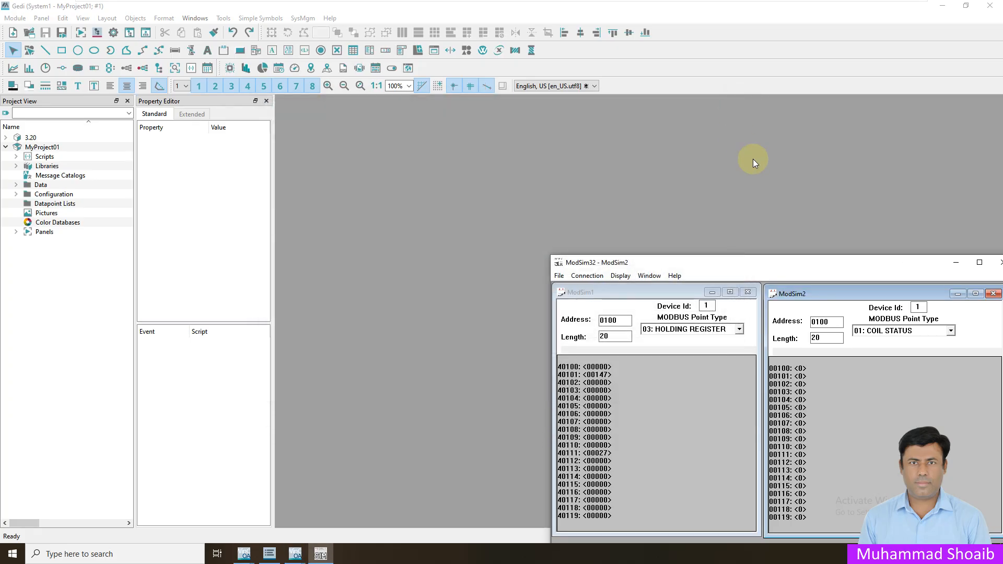
# - Open Overview.pnl in Gedi, select PUMP1's green ring (ELLIPSE1) and open its initialization wizard
pyautogui.click(955, 263)
pyautogui.click(295, 553)
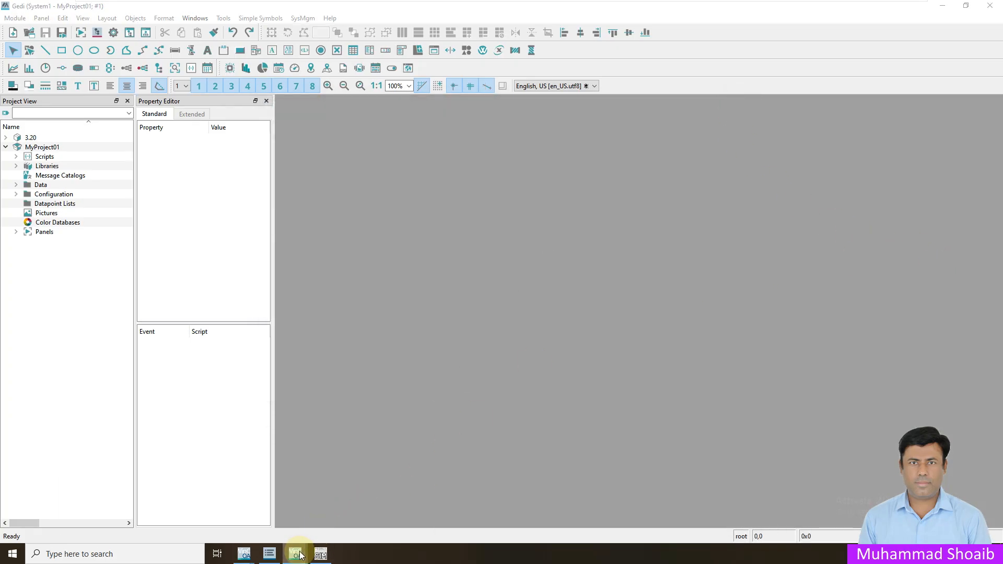
pyautogui.moveTo(225, 513)
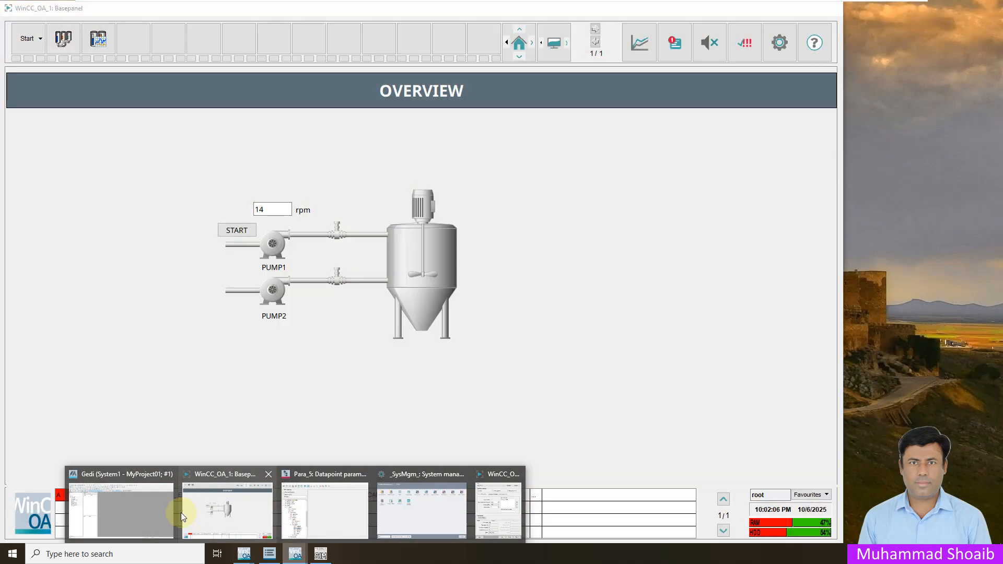
pyautogui.click(134, 512)
pyautogui.click(16, 232)
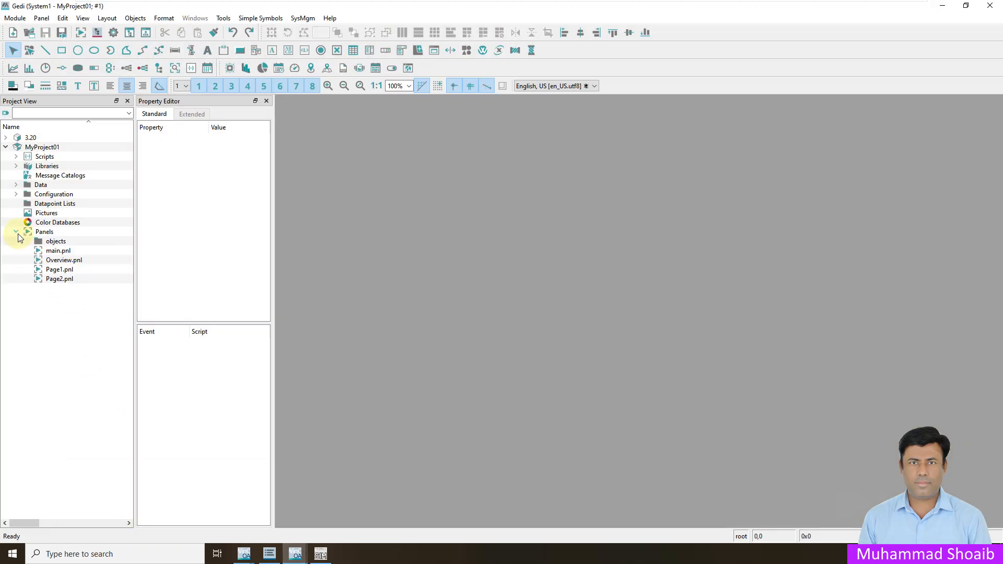
pyautogui.doubleClick(62, 260)
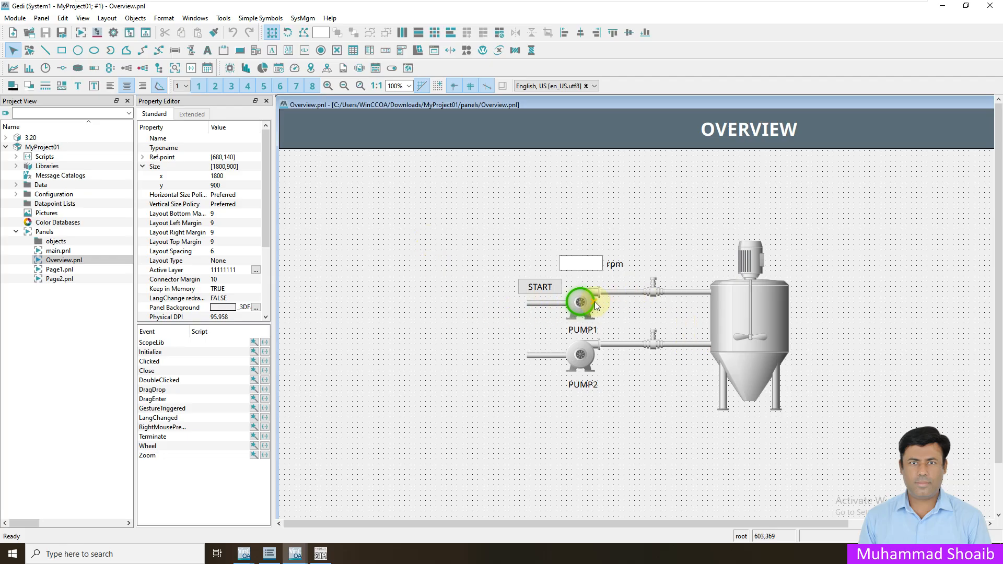
pyautogui.click(595, 304)
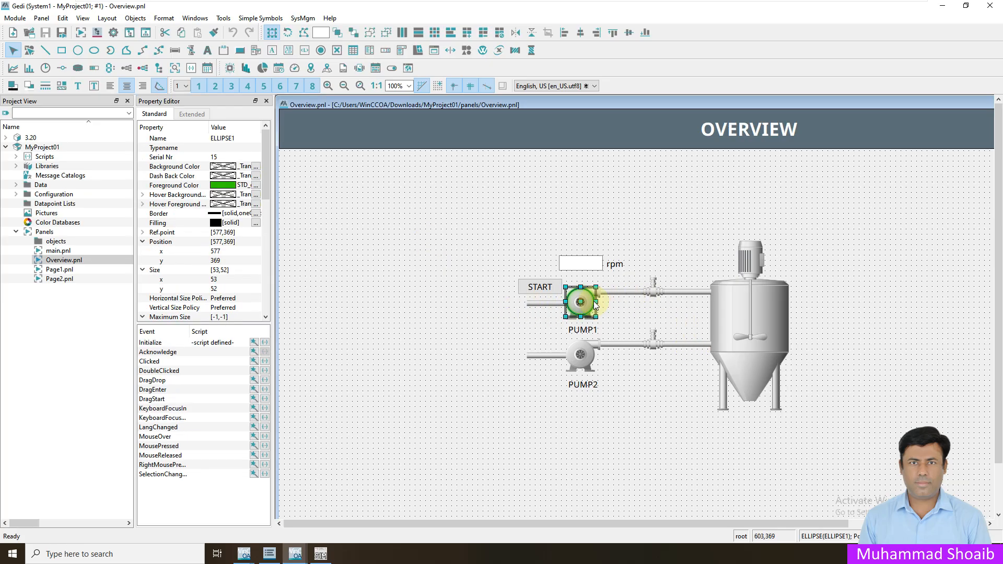
pyautogui.click(254, 342)
# - Review the ring's existing colour-change setup, then delete that configuration
pyautogui.click(528, 230)
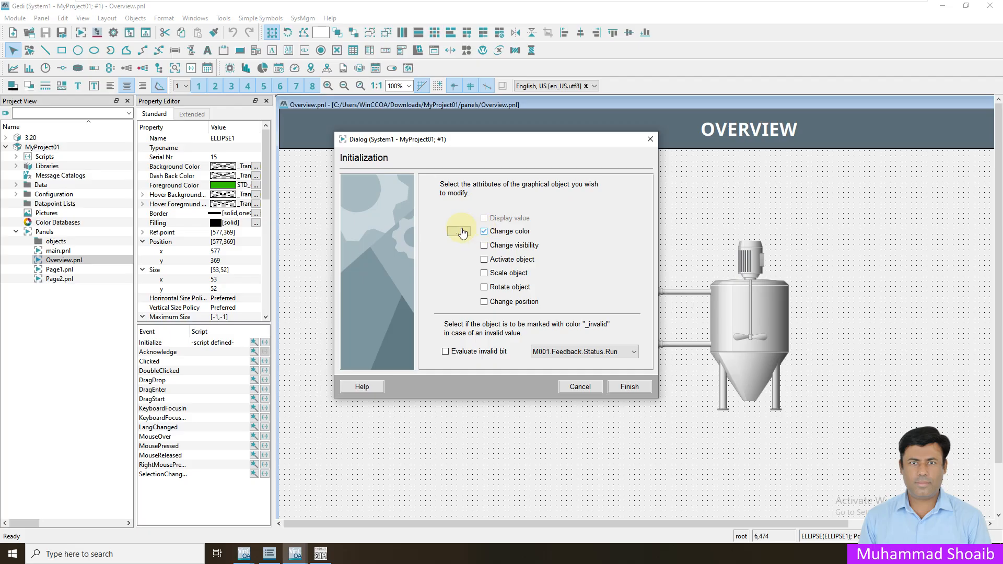
pyautogui.click(454, 235)
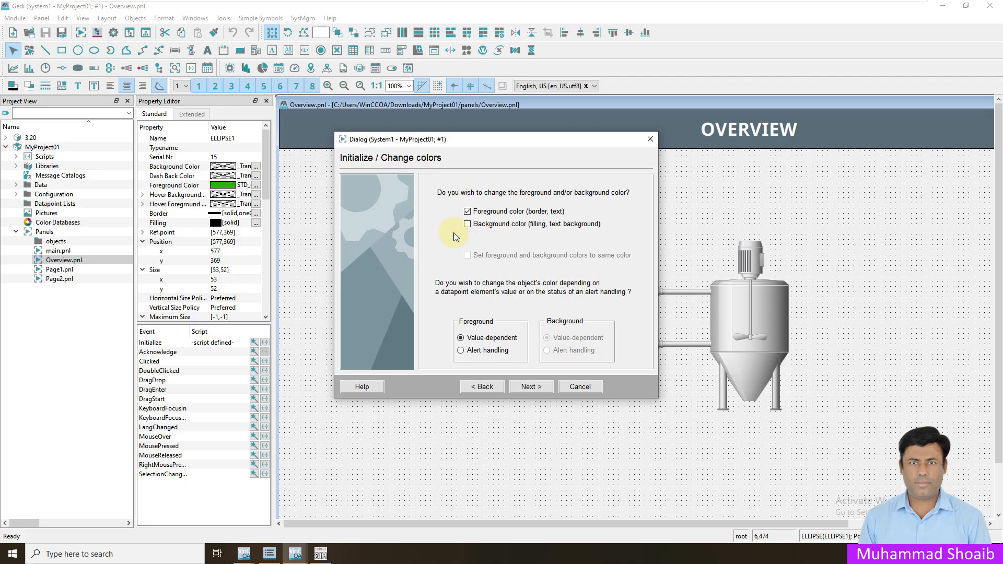
pyautogui.click(530, 387)
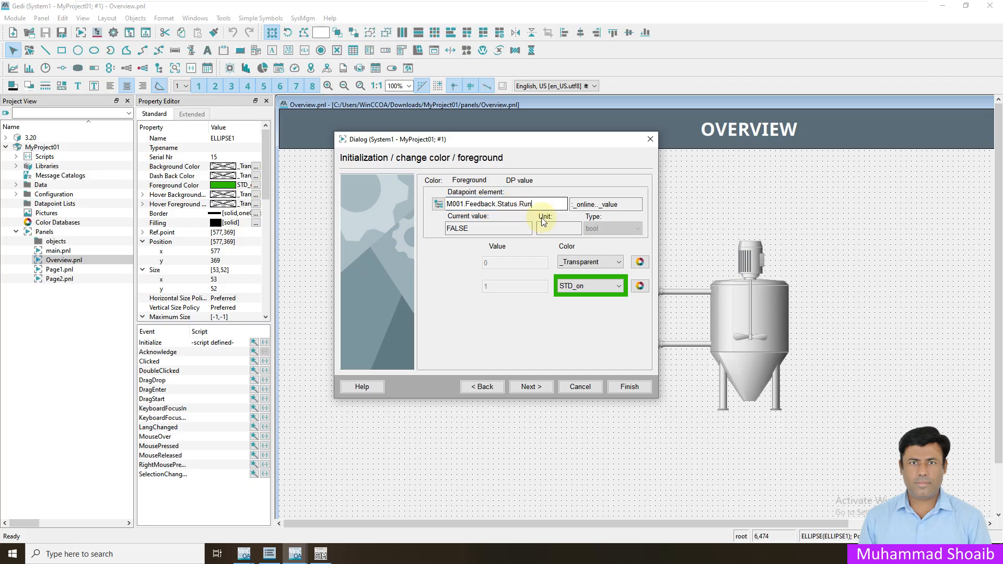
pyautogui.click(579, 388)
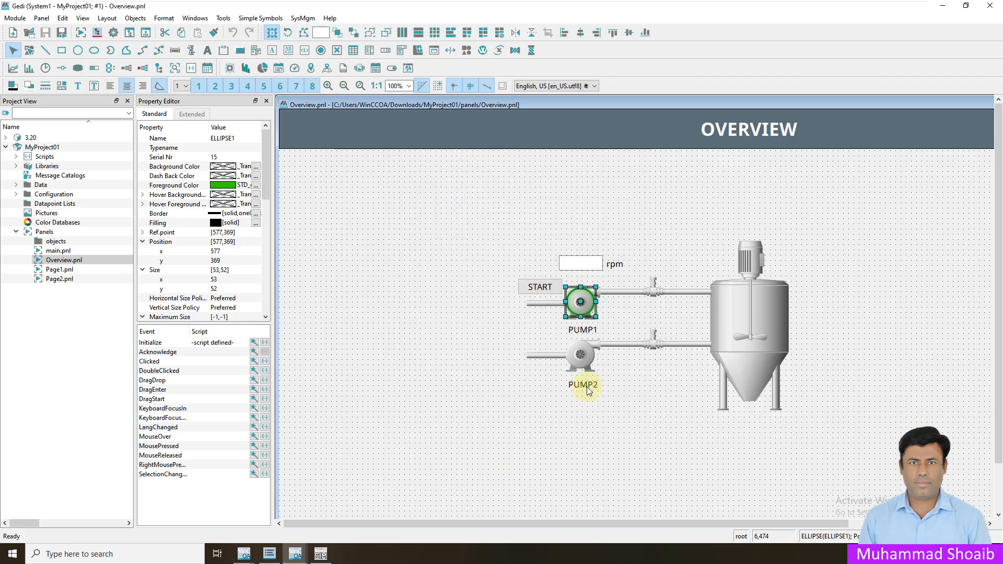
pyautogui.click(254, 344)
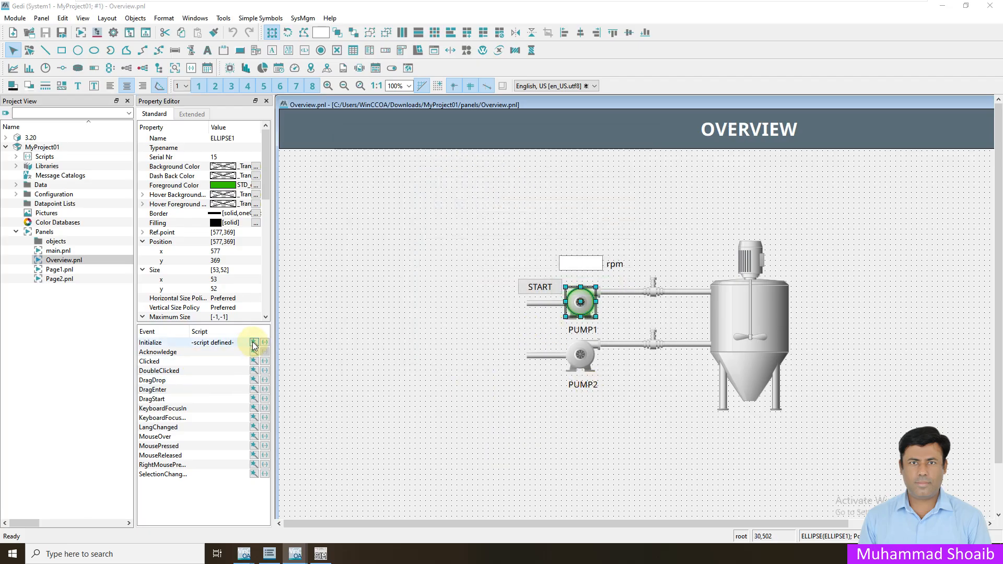
pyautogui.click(484, 231)
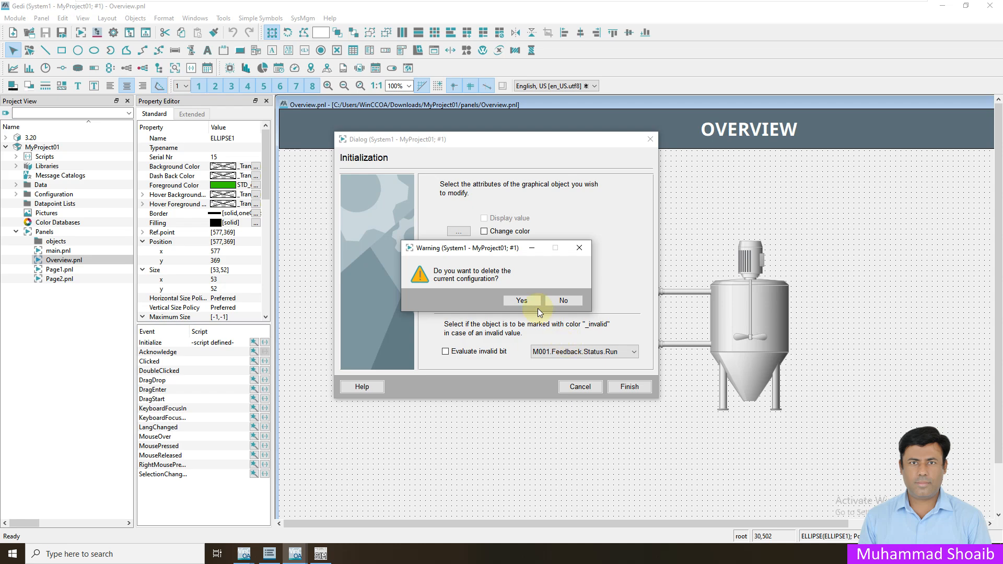
pyautogui.click(522, 300)
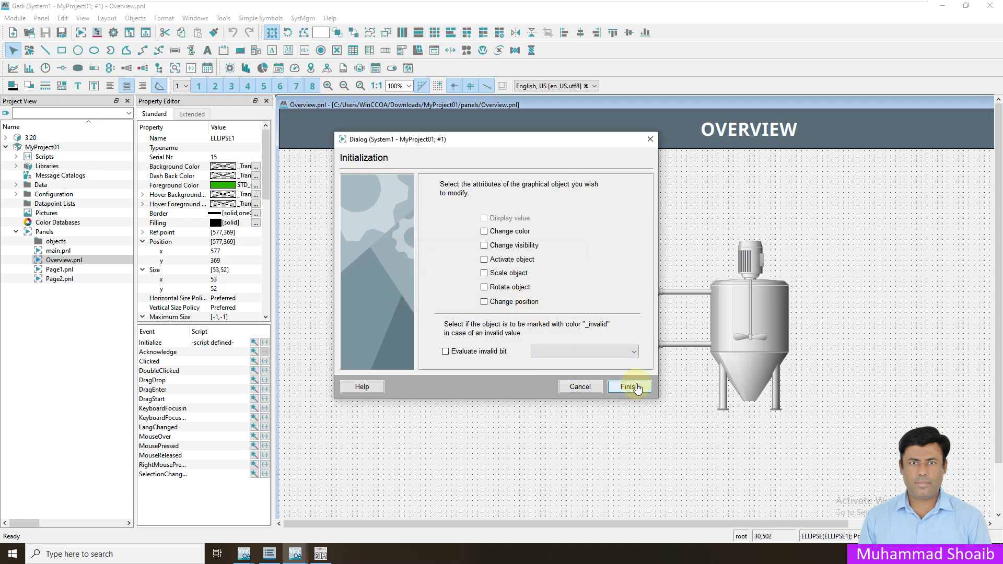
pyautogui.click(630, 387)
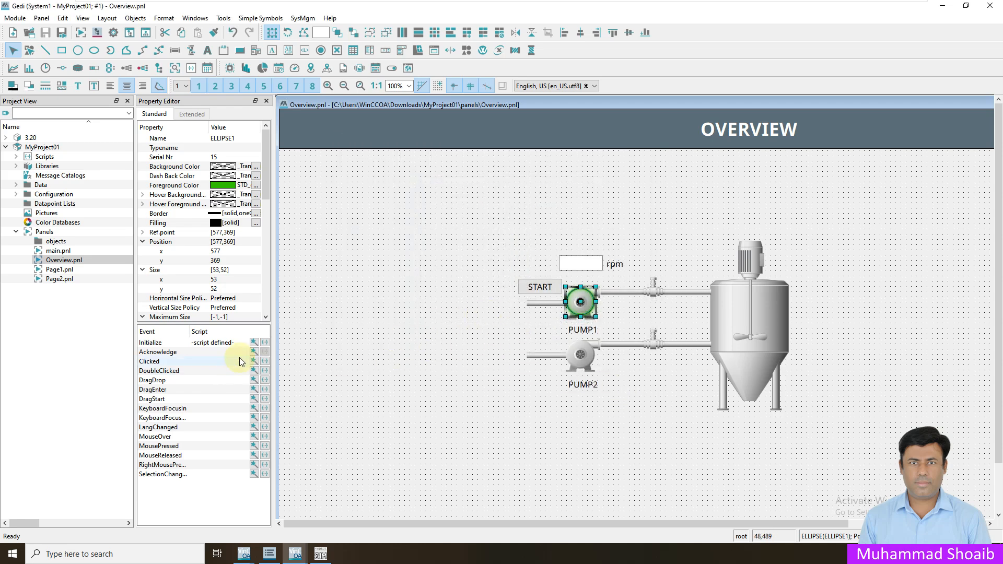
# - Turn colour change back on with a value-dependent foreground colour
pyautogui.click(254, 342)
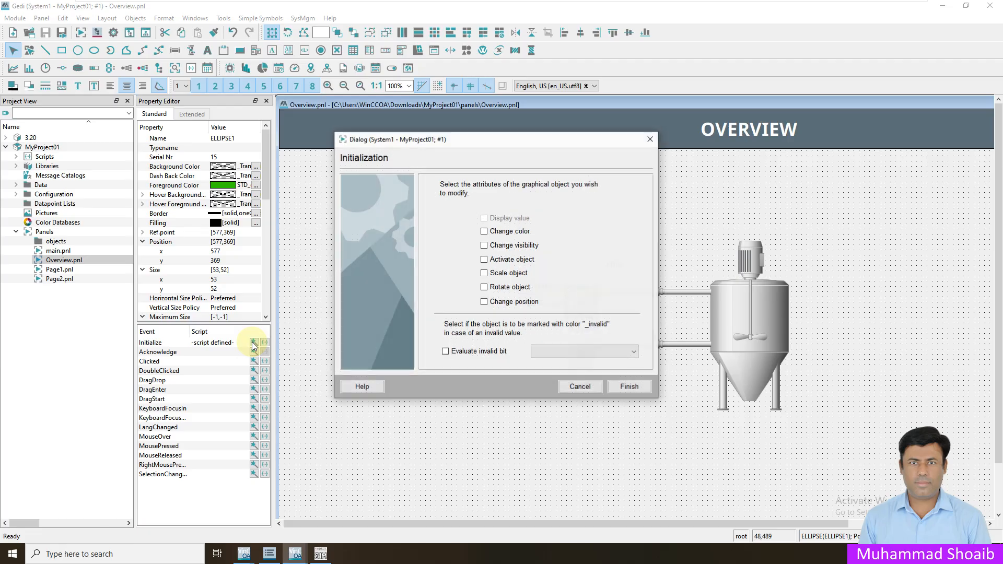
pyautogui.click(484, 232)
pyautogui.click(467, 211)
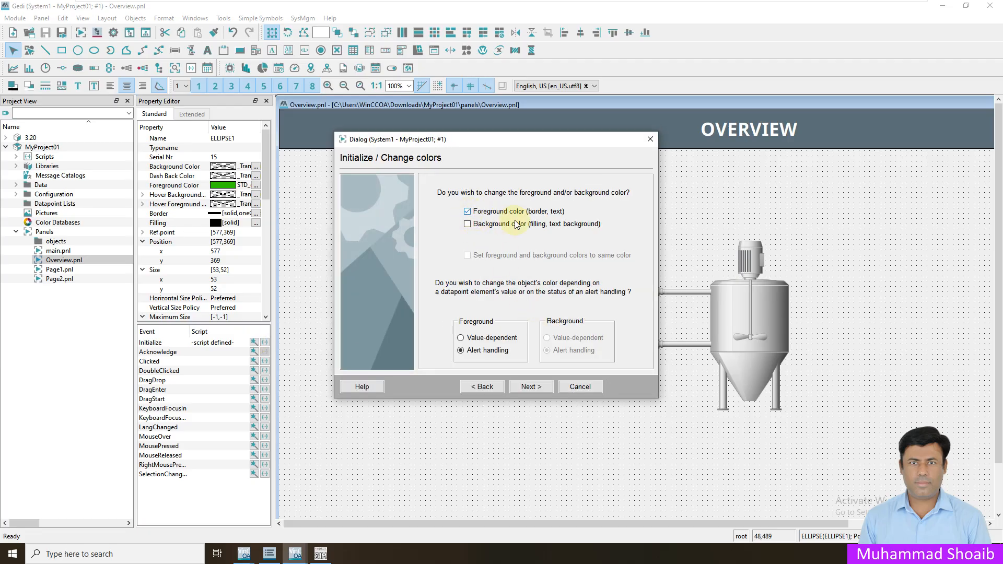
pyautogui.click(460, 338)
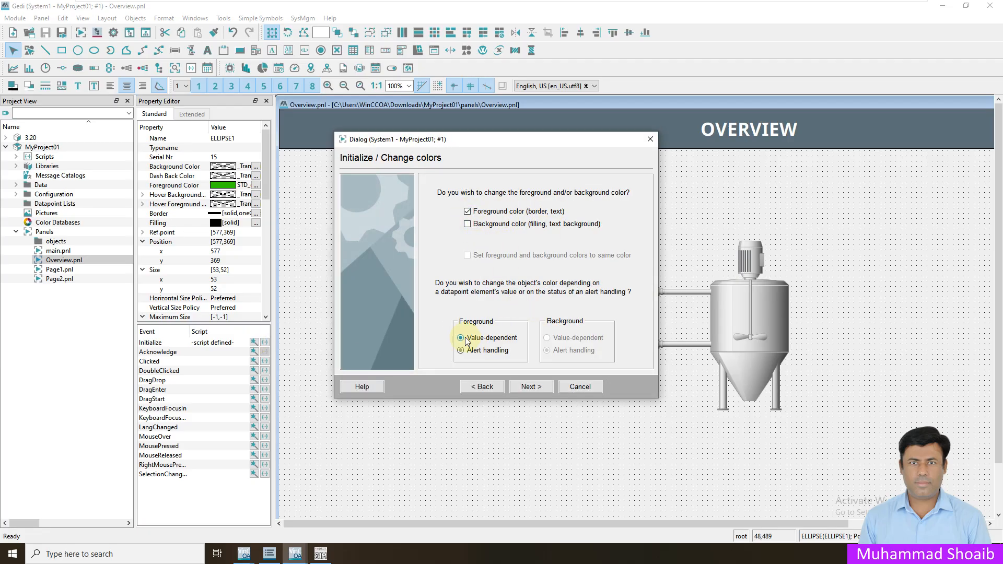
pyautogui.click(531, 388)
# - Link the foreground colour to M001.Feedback.Status.Run without the system name
pyautogui.click(439, 203)
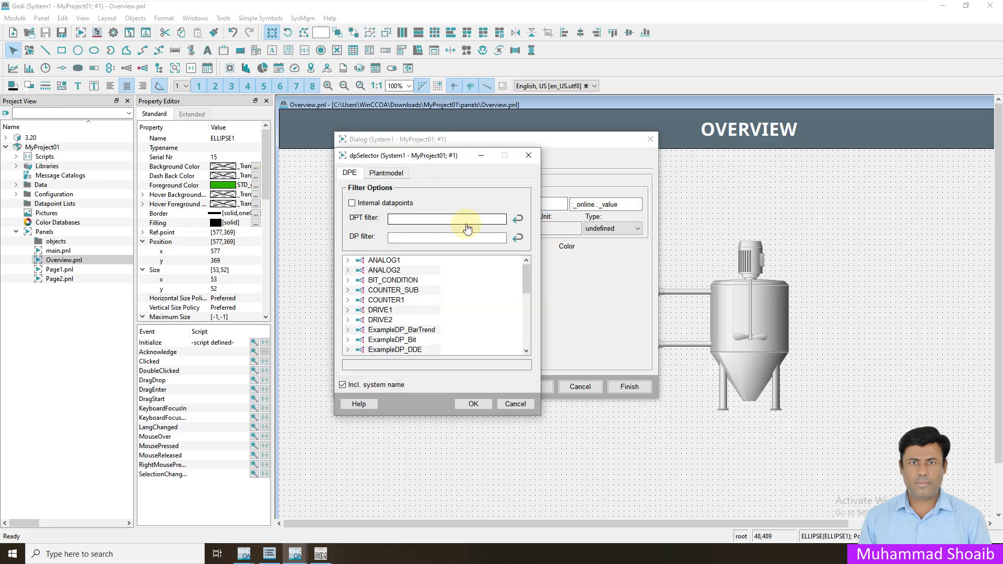
pyautogui.scroll(-1, 453, 306)
pyautogui.scroll(-3, 453, 306)
pyautogui.doubleClick(372, 323)
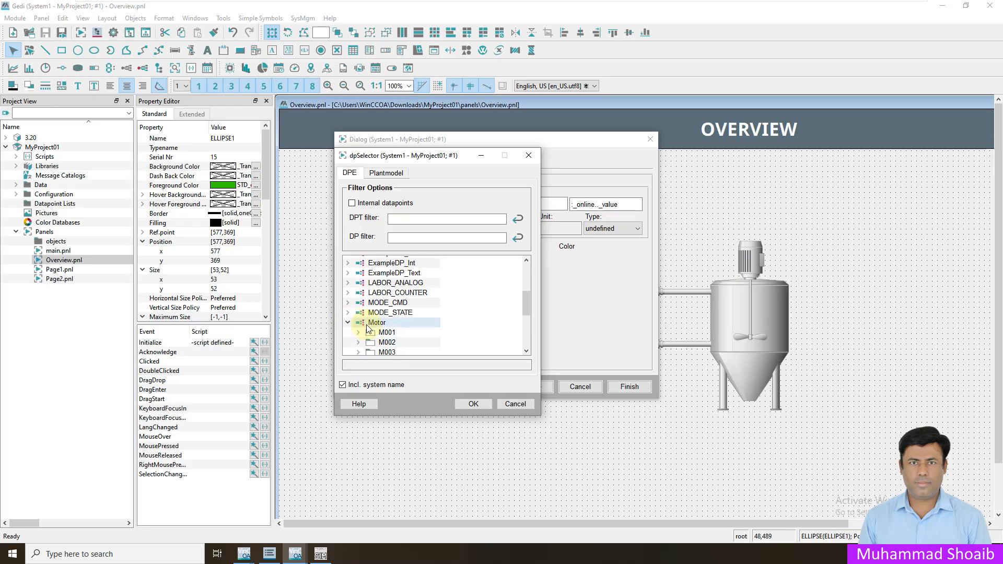
pyautogui.doubleClick(369, 332)
pyautogui.scroll(-3, 369, 320)
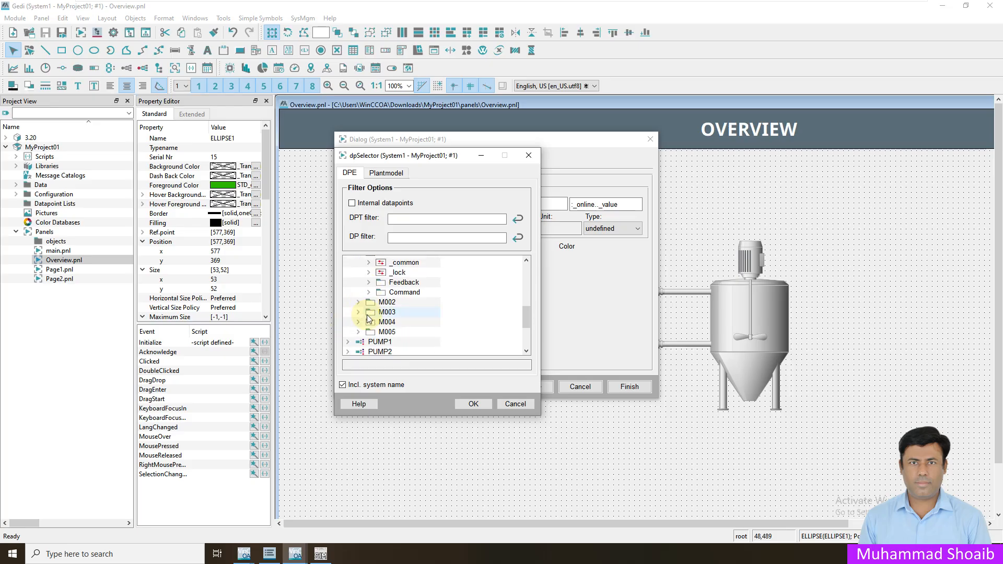
pyautogui.click(370, 282)
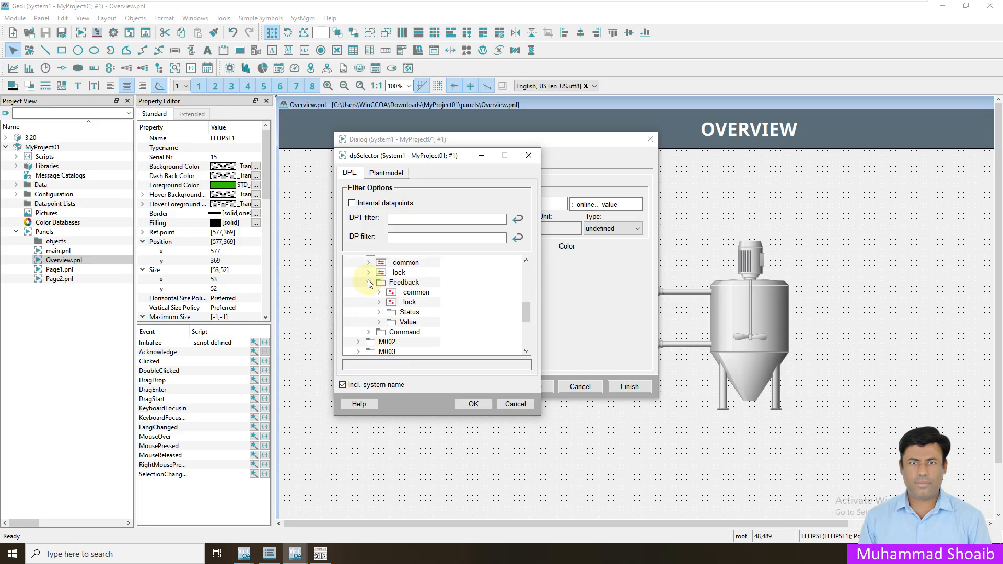
pyautogui.click(380, 312)
pyautogui.scroll(-1, 380, 309)
pyautogui.click(412, 335)
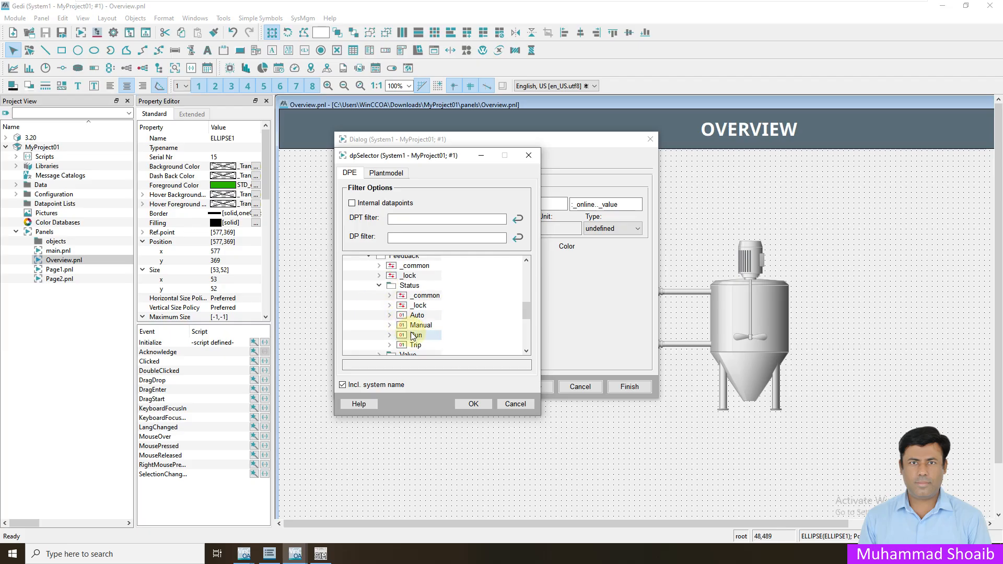
pyautogui.click(342, 385)
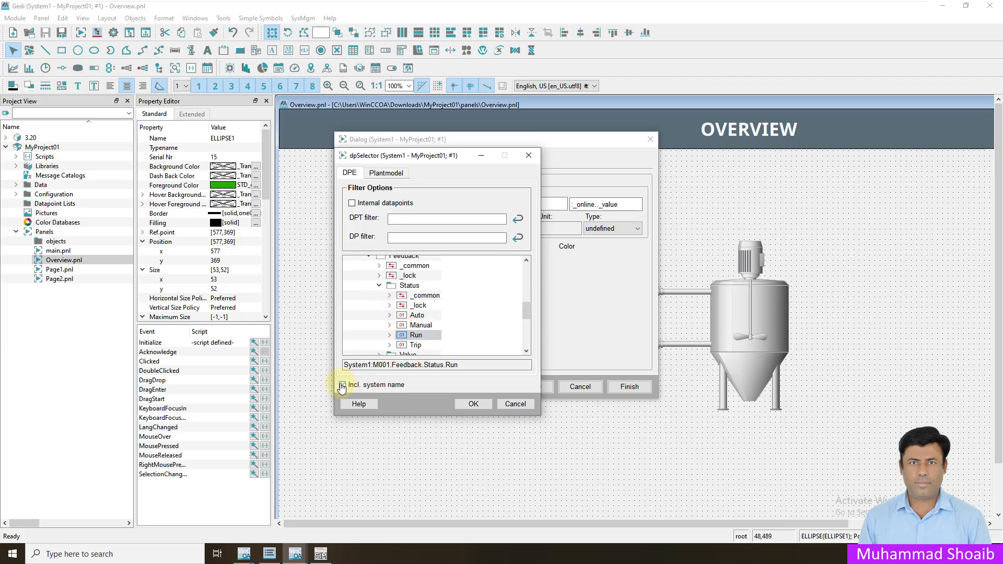
pyautogui.click(473, 405)
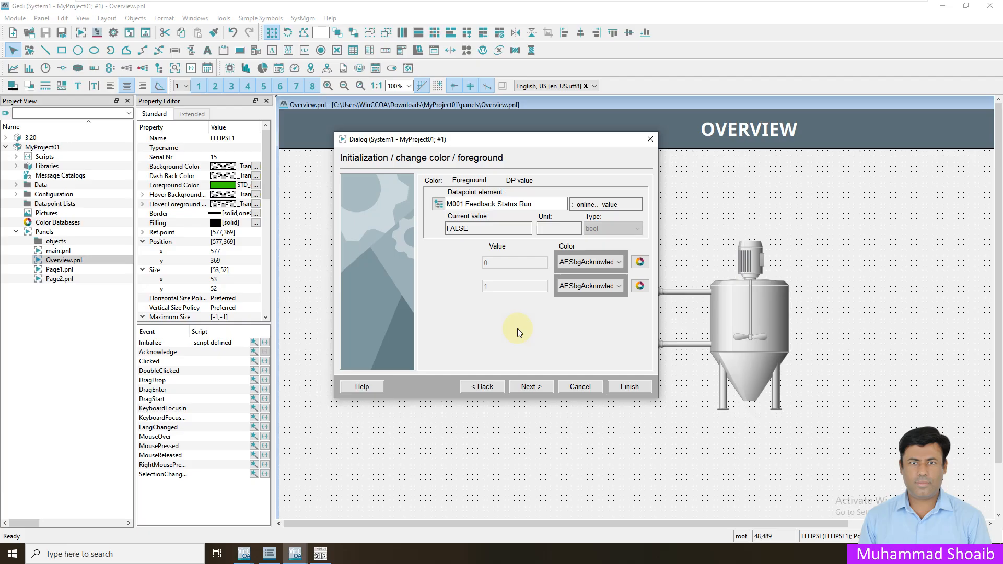
# - Map value 0 to _Transparent and value 1 to STD_on, then finish the wizard
pyautogui.click(639, 261)
pyautogui.click(208, 194)
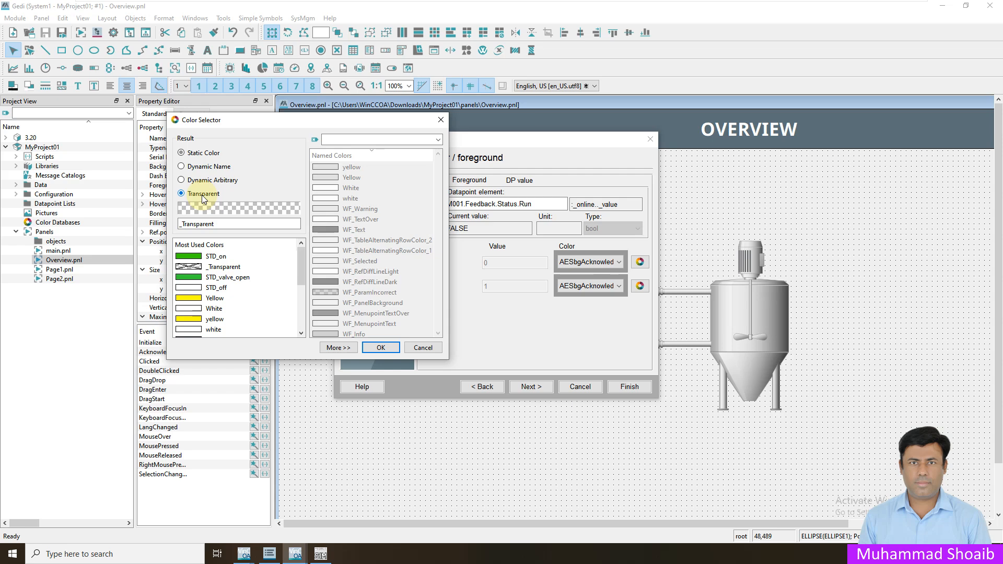
pyautogui.click(381, 348)
pyautogui.click(640, 286)
pyautogui.click(219, 257)
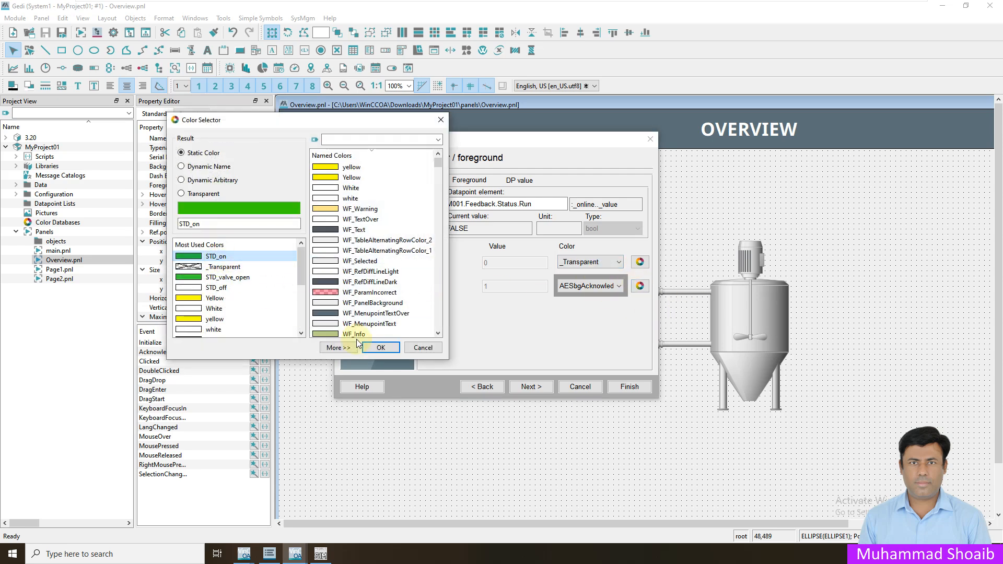
pyautogui.click(379, 348)
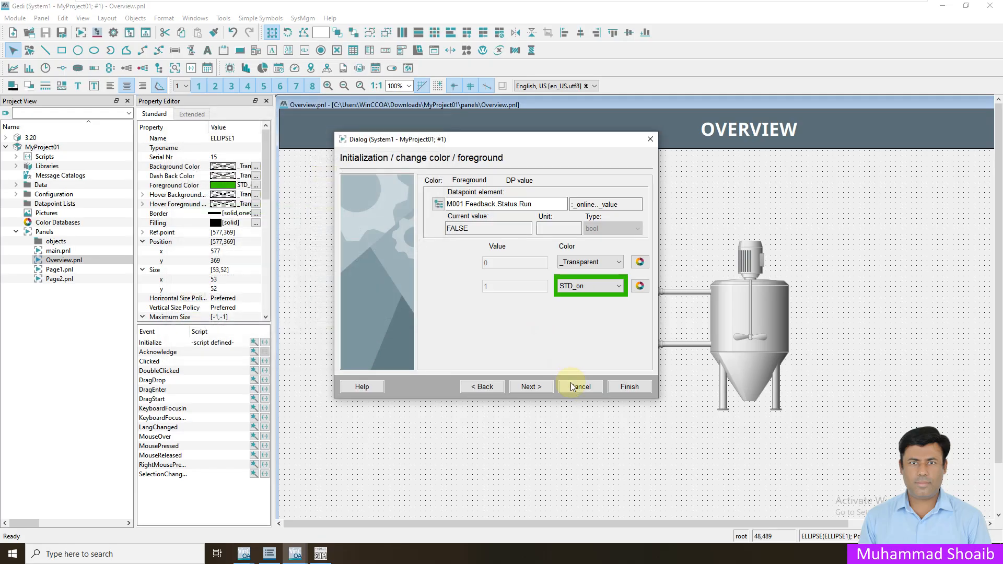
pyautogui.click(540, 388)
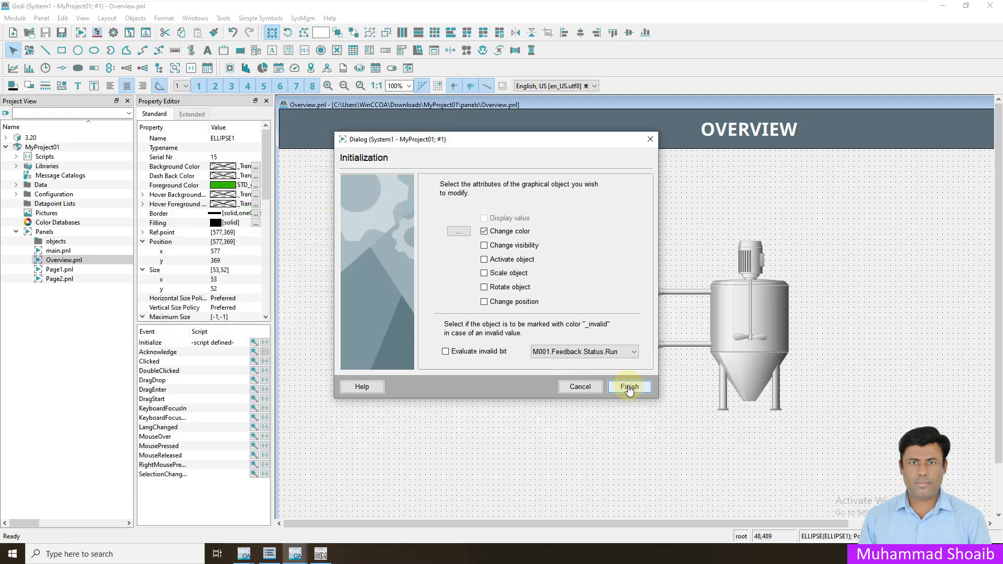
pyautogui.click(629, 388)
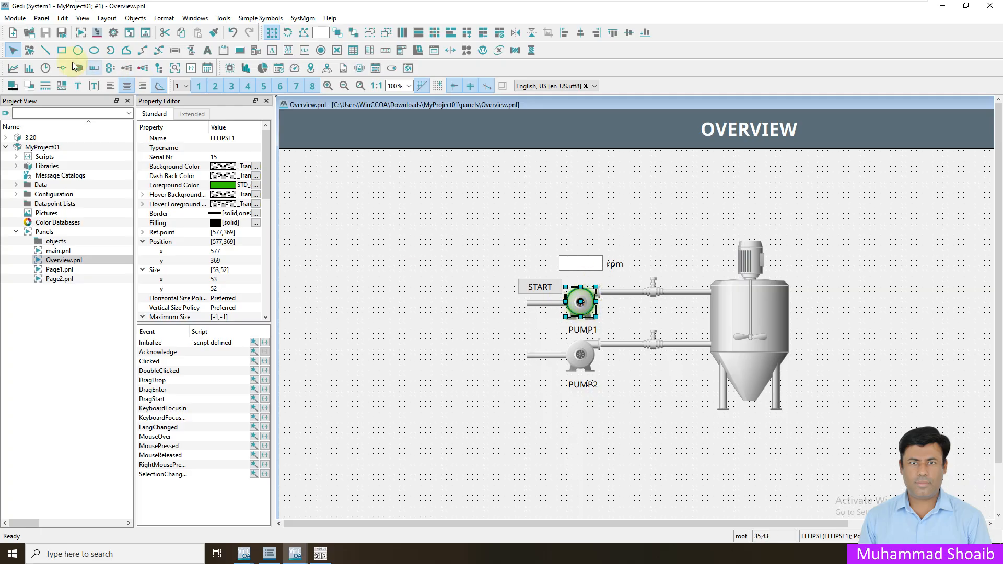
# - Clear the rpm value field's existing value-display configuration in its Initialize wizard
pyautogui.click(480, 359)
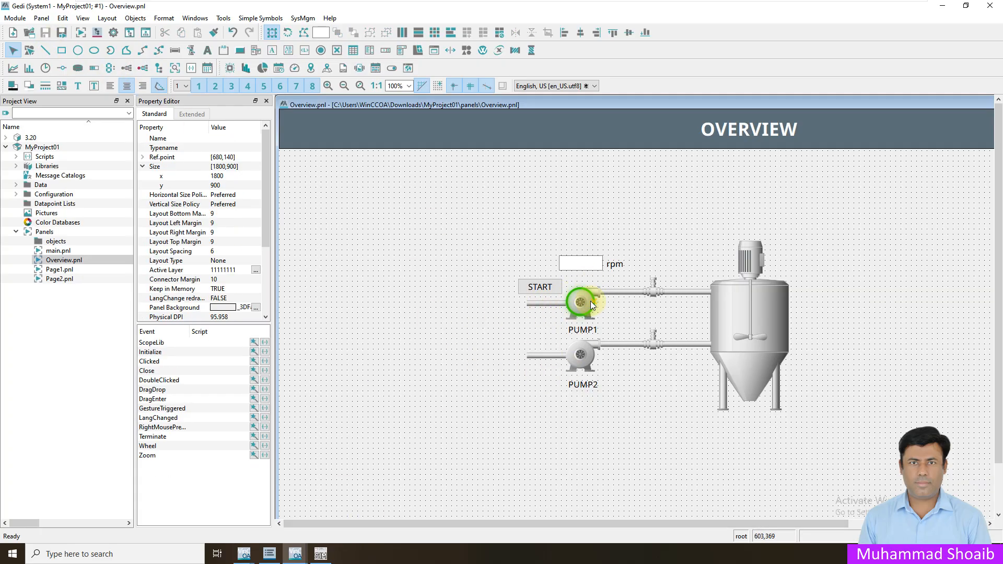
pyautogui.click(590, 268)
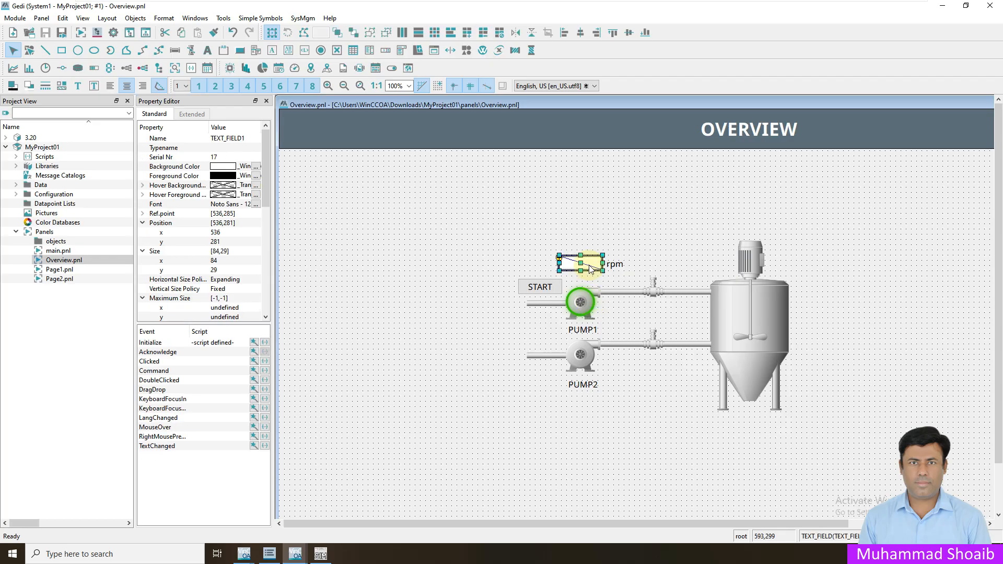
pyautogui.click(253, 343)
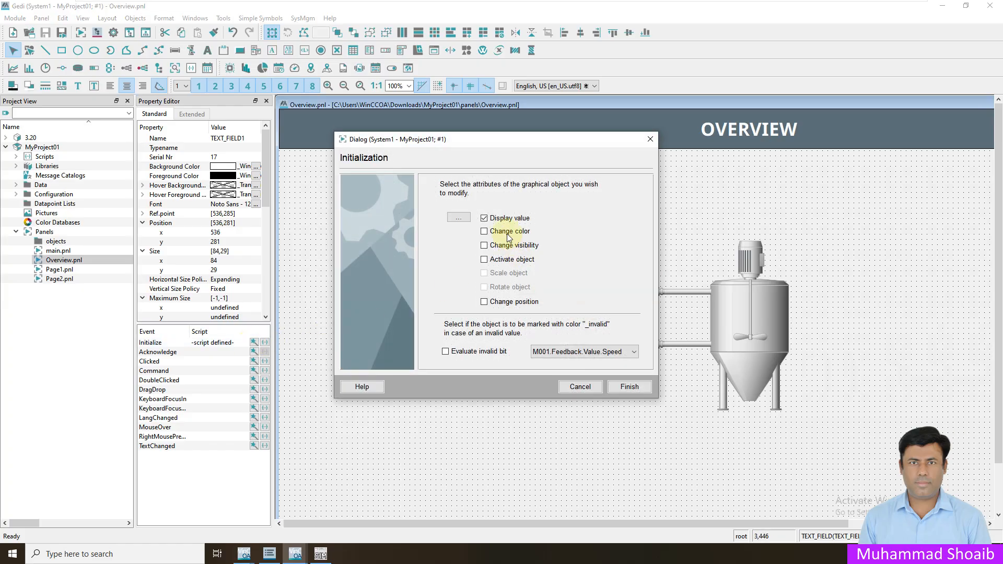
pyautogui.click(460, 218)
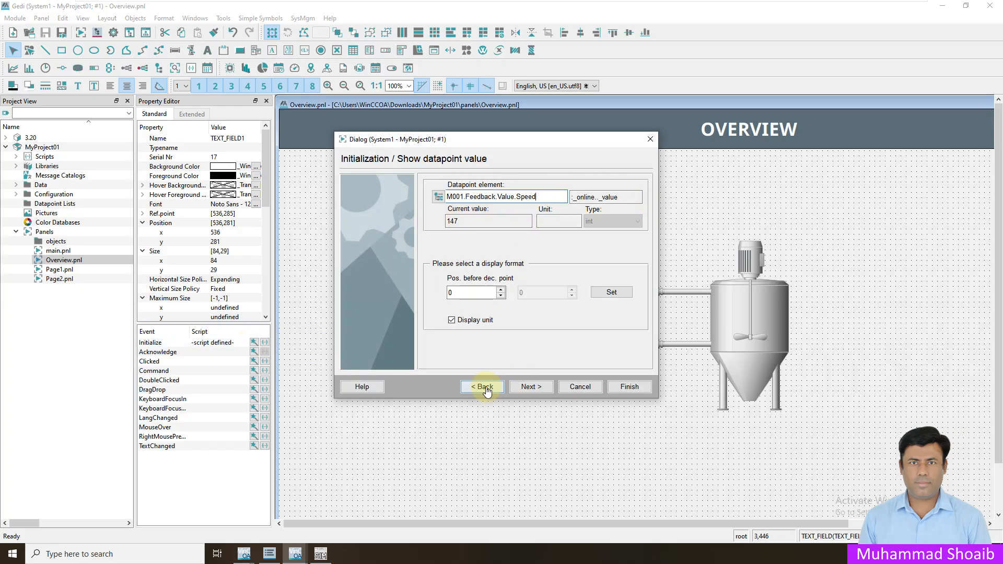
pyautogui.click(481, 387)
pyautogui.click(484, 219)
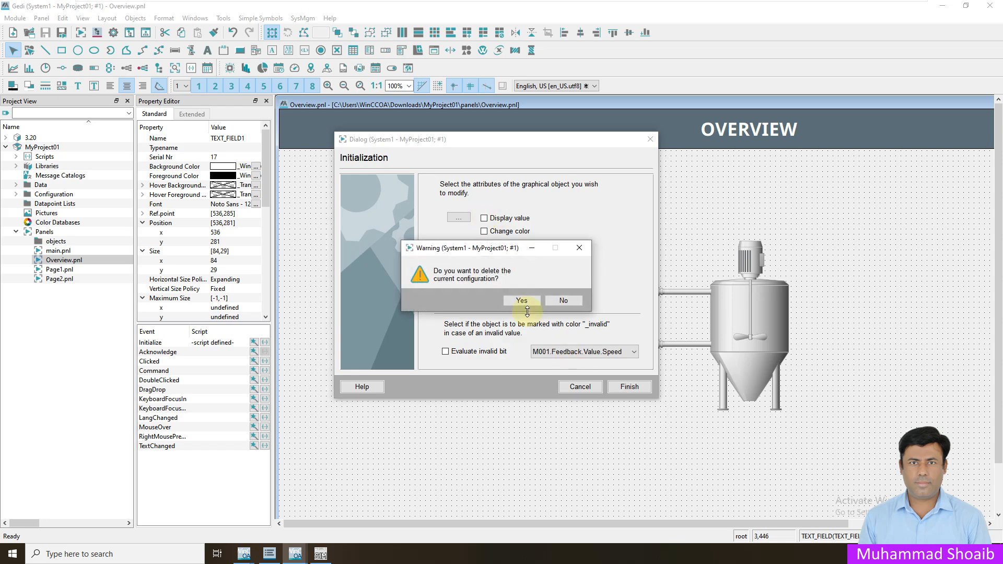
pyautogui.click(520, 299)
pyautogui.click(630, 387)
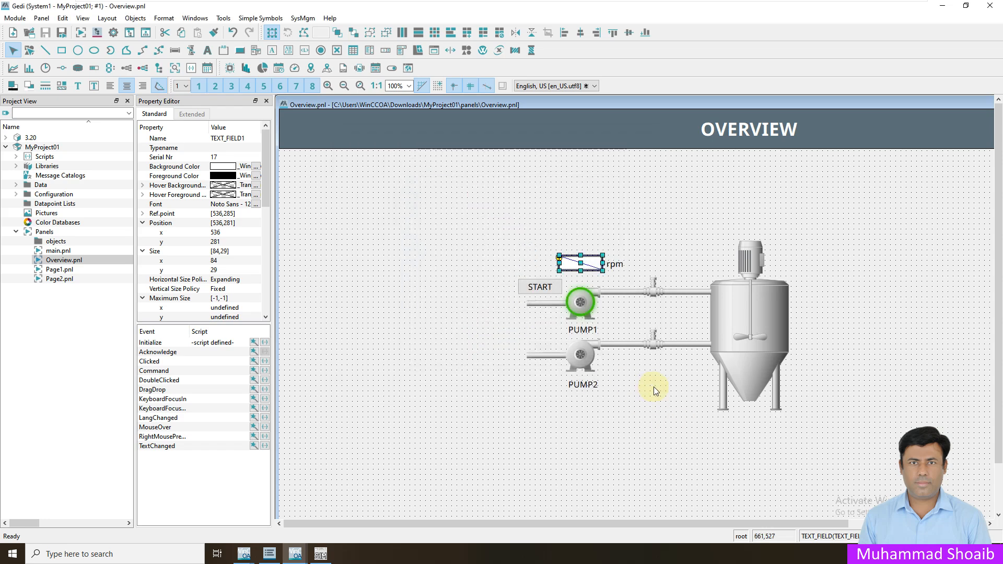
# - Set the rpm field to display a datapoint value and browse into Motor M001's datapoints
pyautogui.click(254, 344)
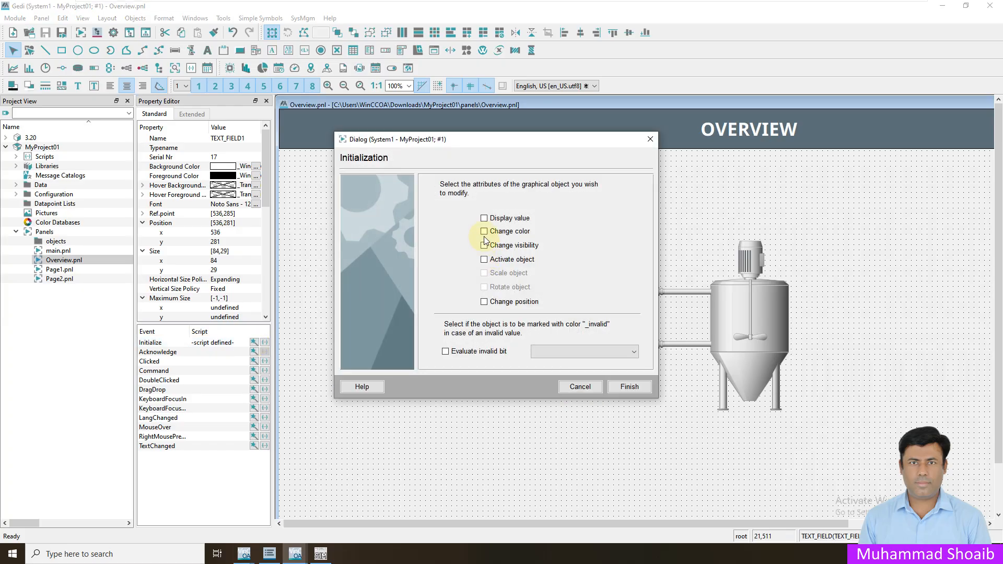
pyautogui.click(485, 219)
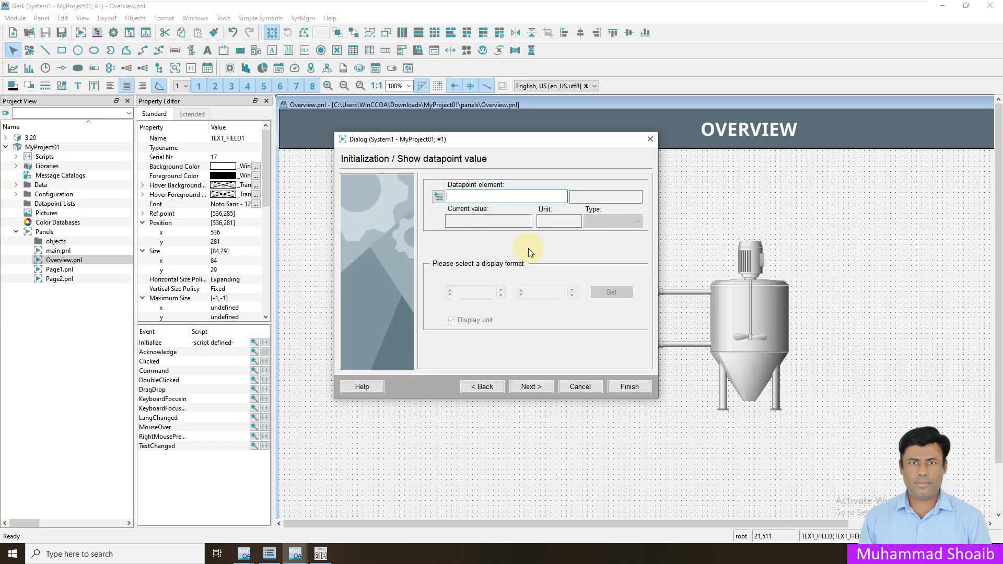
pyautogui.click(439, 196)
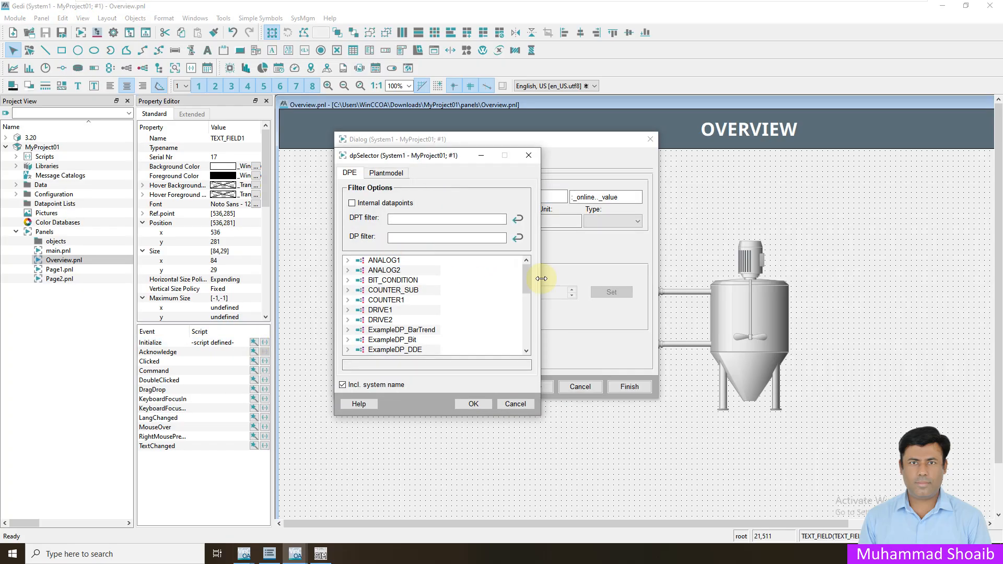
pyautogui.moveTo(527, 274); pyautogui.dragTo(525, 310)
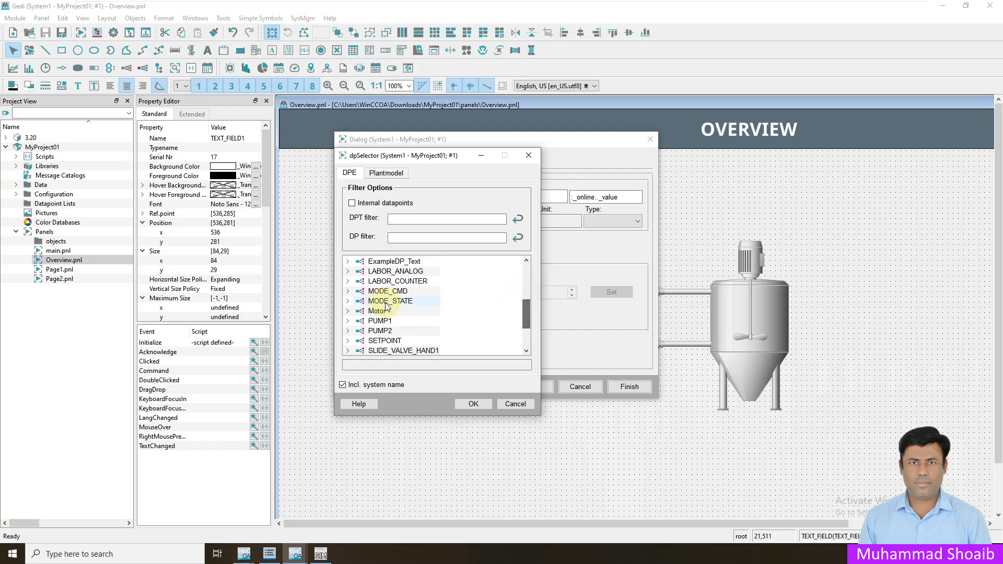
pyautogui.click(348, 311)
pyautogui.click(358, 321)
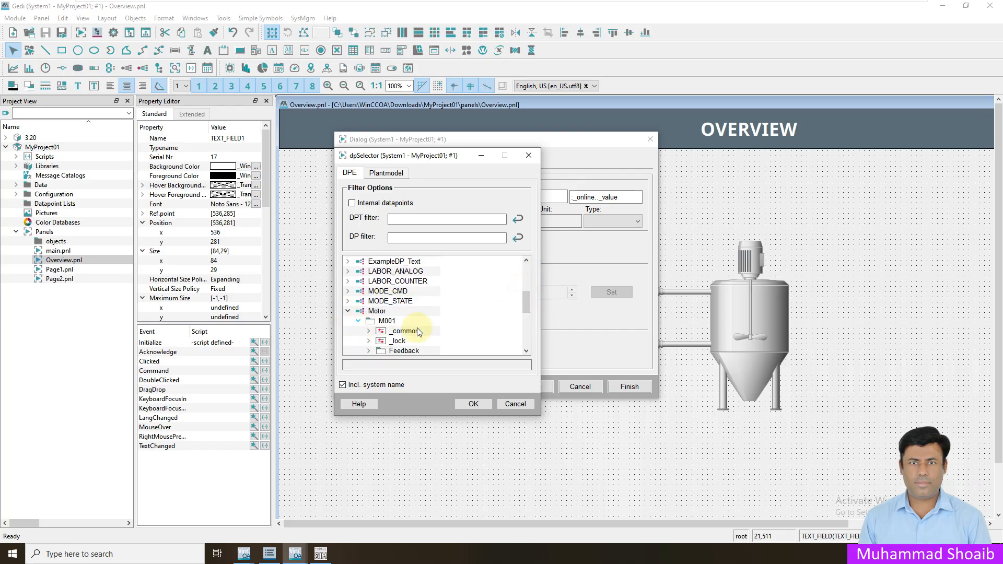
pyautogui.scroll(-3, 417, 331)
# - Pick M001.Feedback.Value.Speed without the system name and finish the wizard
pyautogui.click(368, 270)
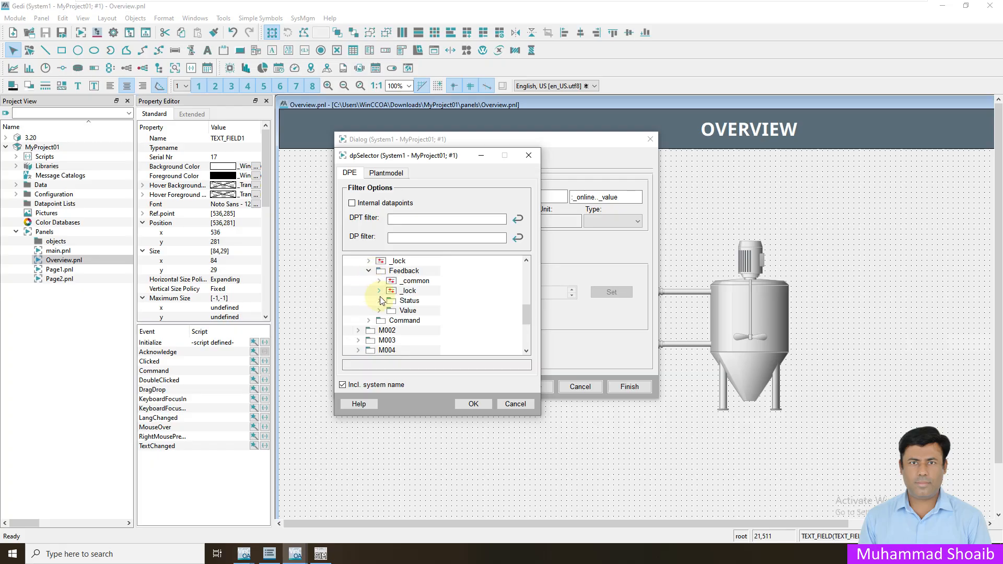
pyautogui.click(379, 311)
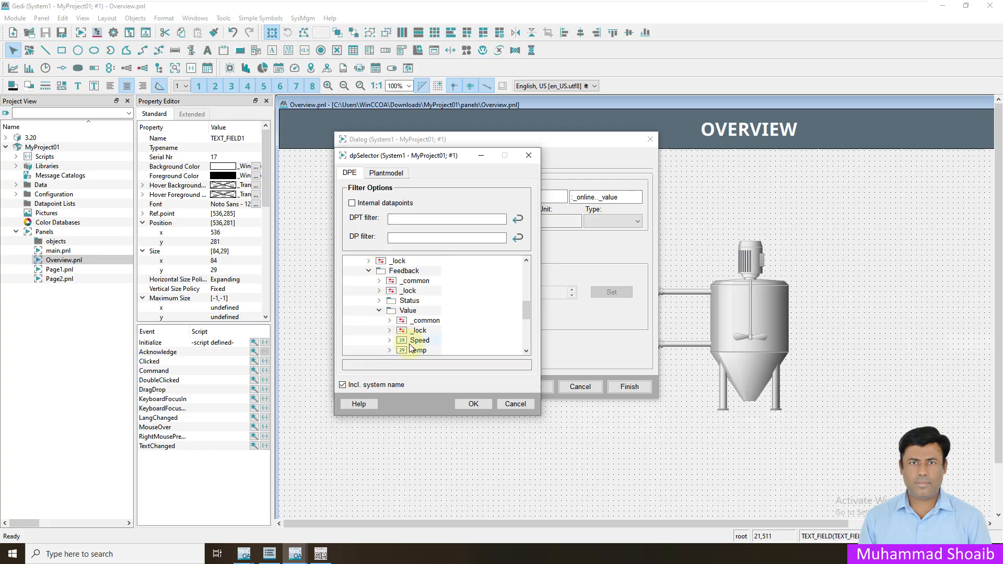
pyautogui.click(419, 340)
pyautogui.click(353, 386)
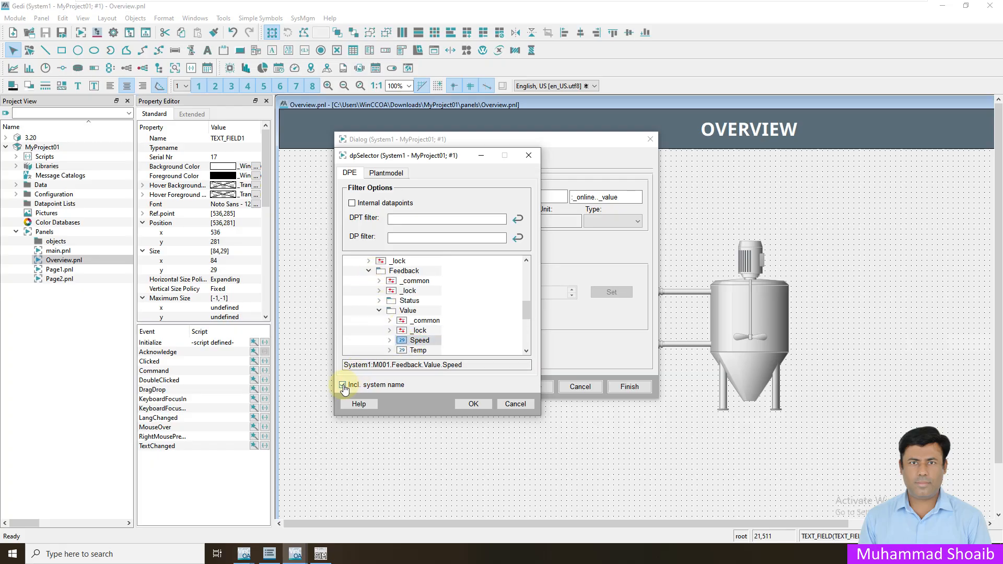
pyautogui.click(473, 403)
pyautogui.click(537, 388)
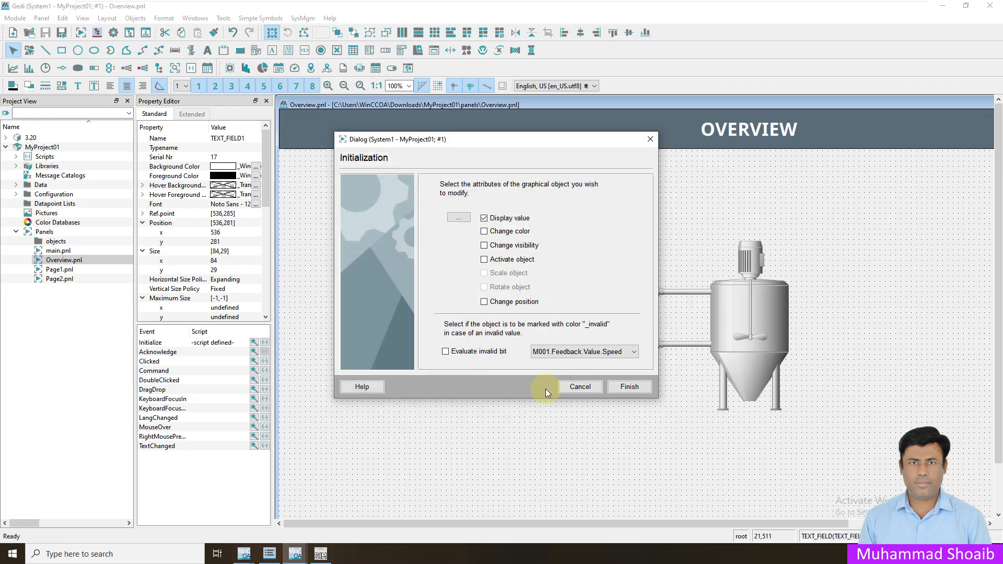
pyautogui.click(622, 390)
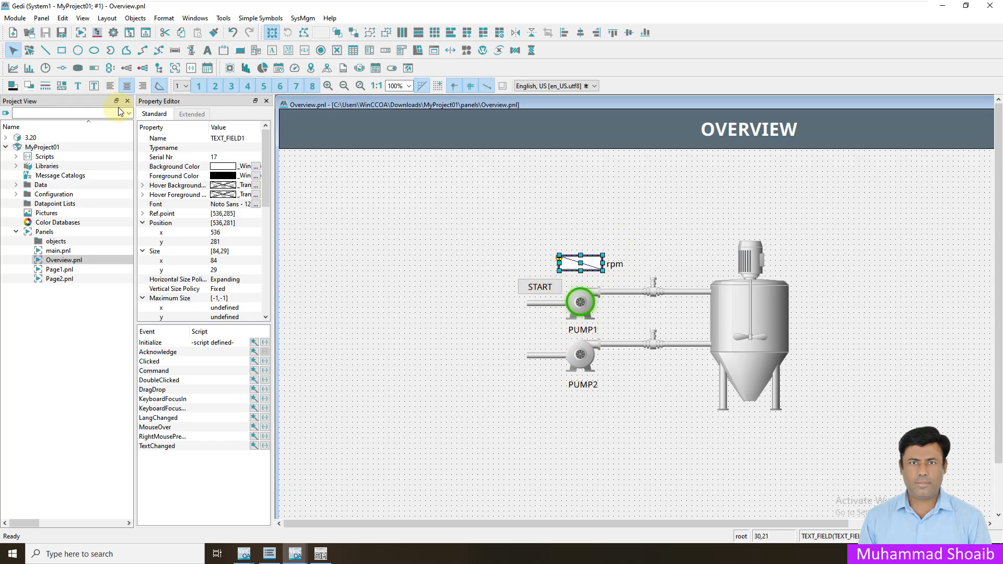
# - Nudge the rpm label up slightly
pyautogui.click(444, 236)
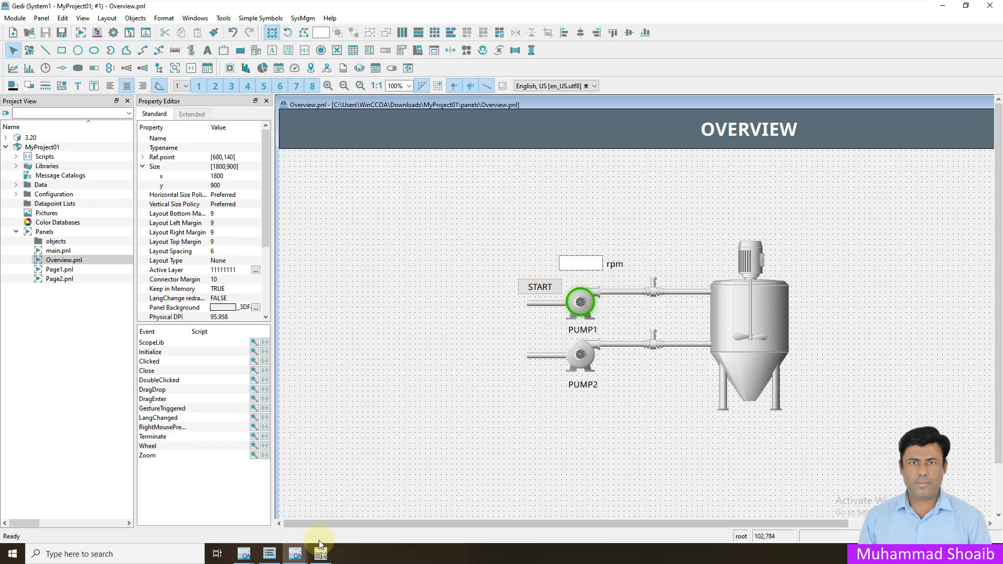
pyautogui.click(296, 555)
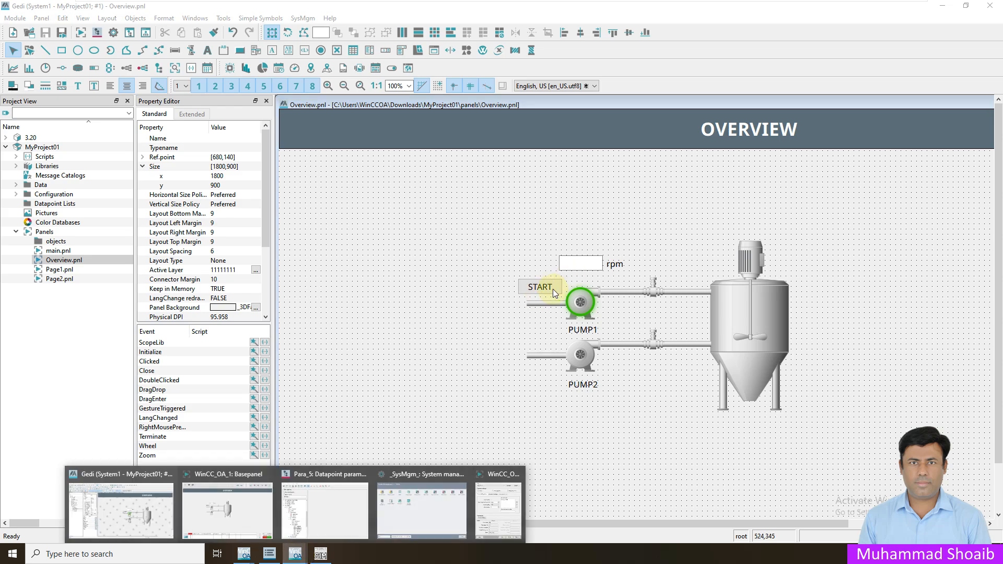
pyautogui.click(615, 267)
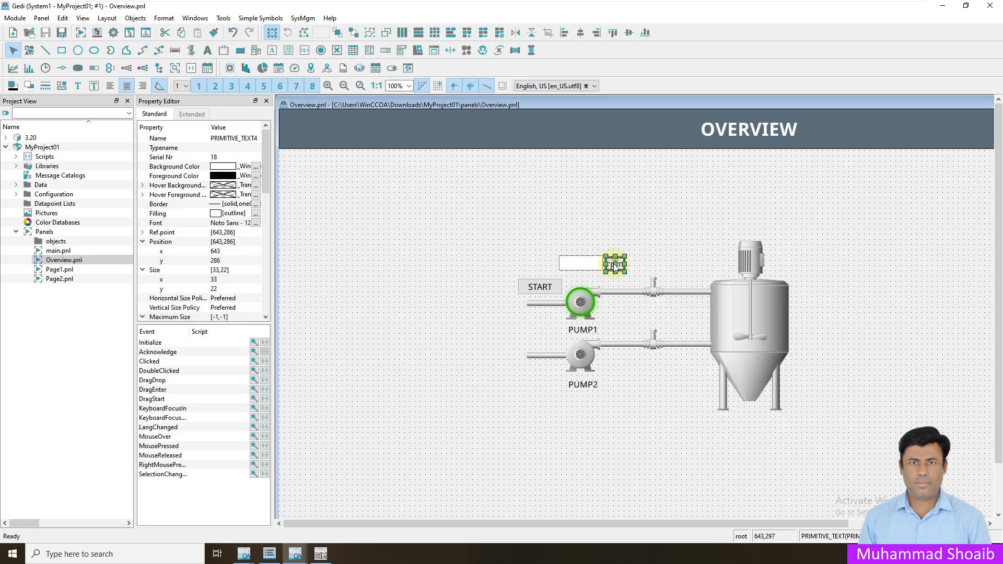
pyautogui.press('Up')
# - Save the Overview panel and bring the runtime Basepanel to the front
pyautogui.click(46, 32)
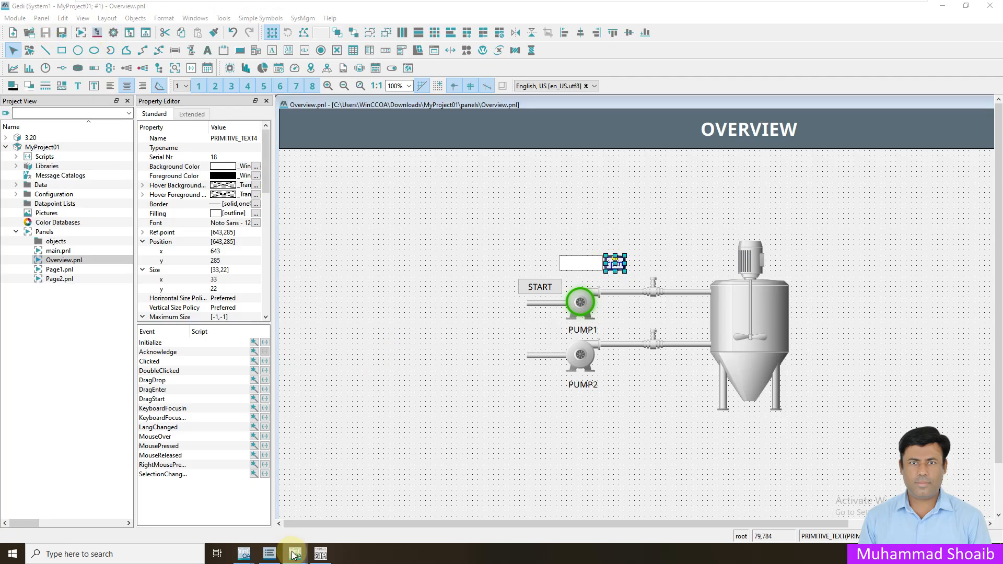
pyautogui.moveTo(291, 553)
pyautogui.click(239, 513)
# - Show the Overview page in the runtime Basepanel, rpm reading 147, with ModSim views alongside
pyautogui.click(63, 38)
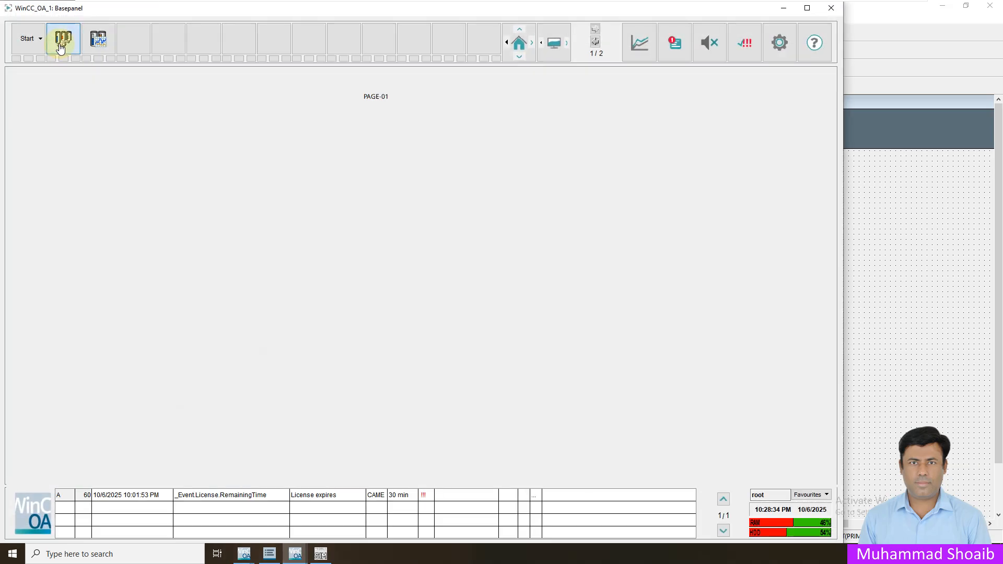
pyautogui.click(42, 41)
pyautogui.click(37, 65)
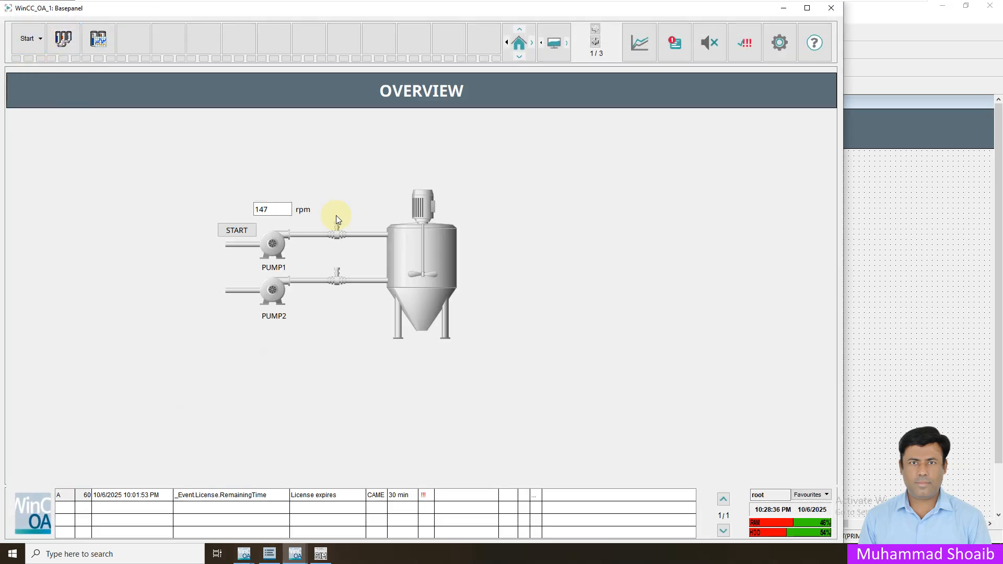
pyautogui.click(320, 554)
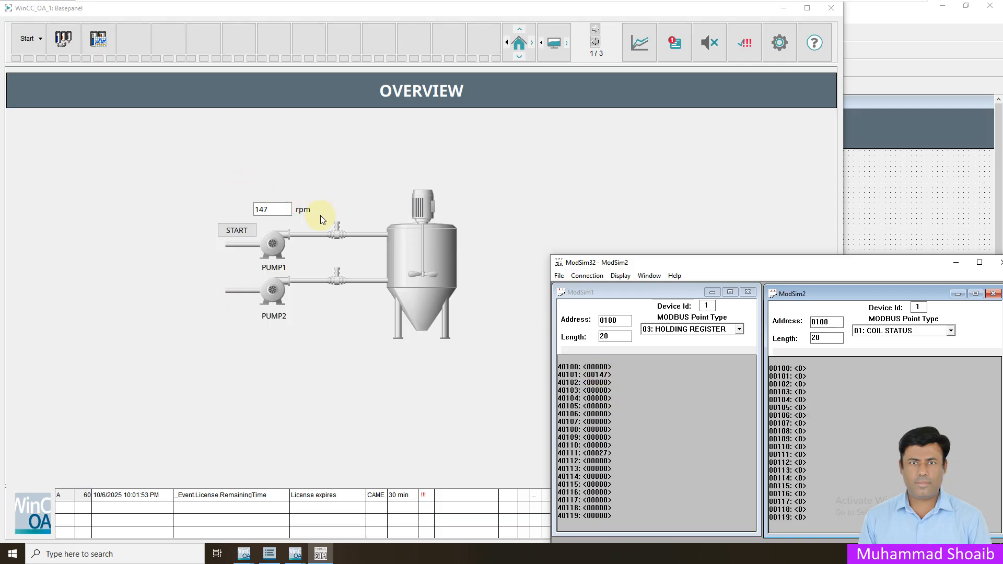
# - Write 140 into holding register 40101 and switch coil 00101 on
pyautogui.doubleClick(601, 374)
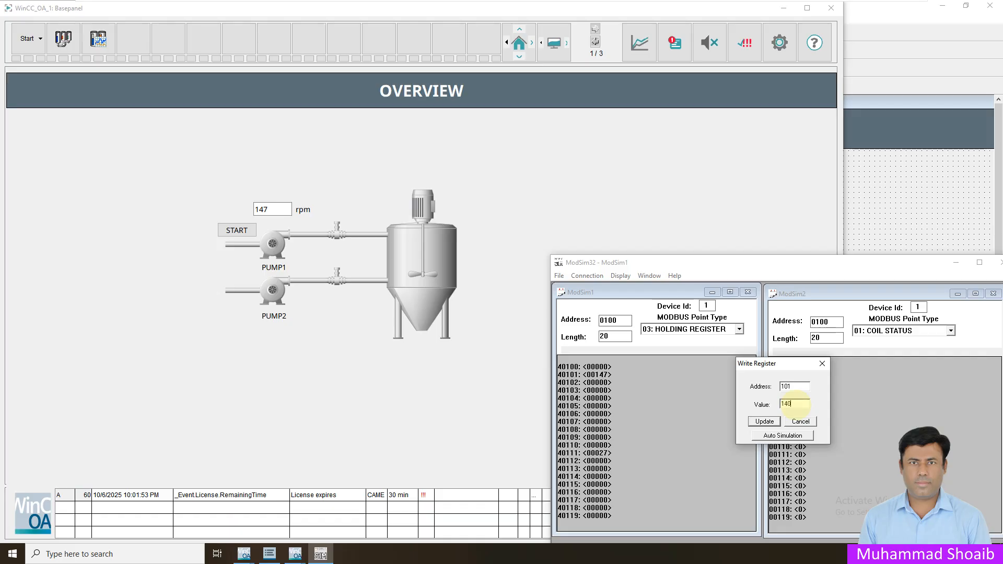
pyautogui.click(764, 421)
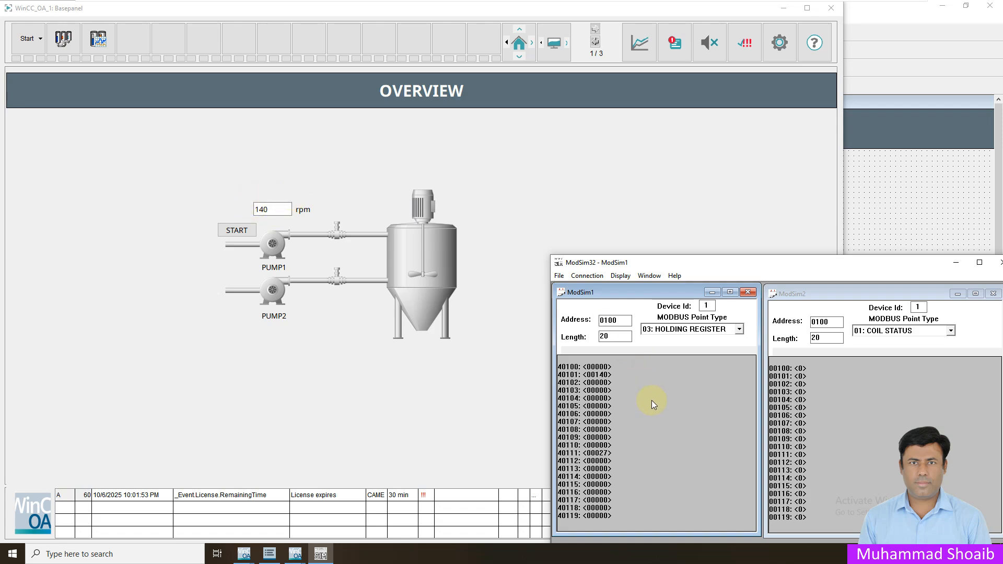
pyautogui.click(800, 376)
pyautogui.doubleClick(799, 377)
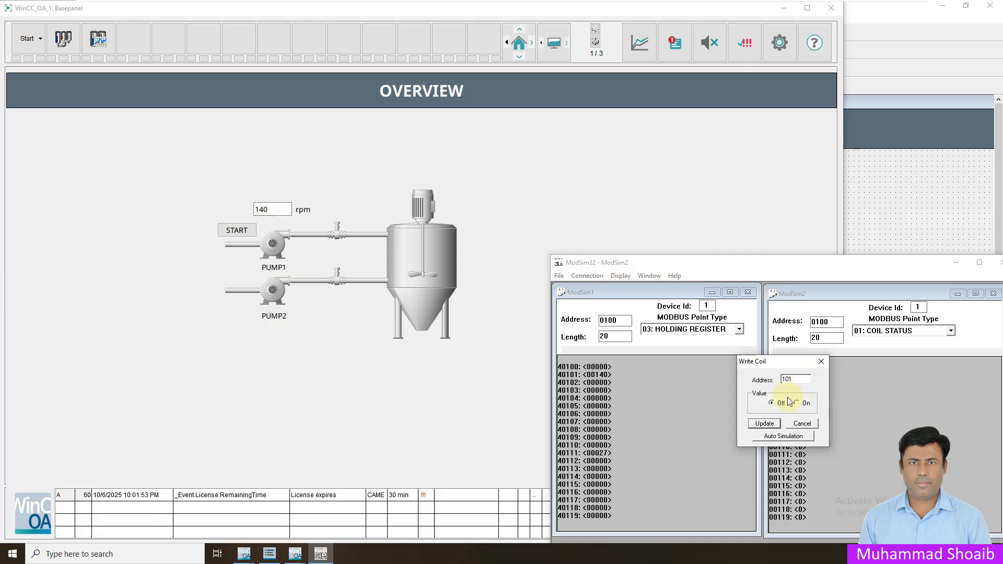
pyautogui.click(797, 404)
pyautogui.click(764, 423)
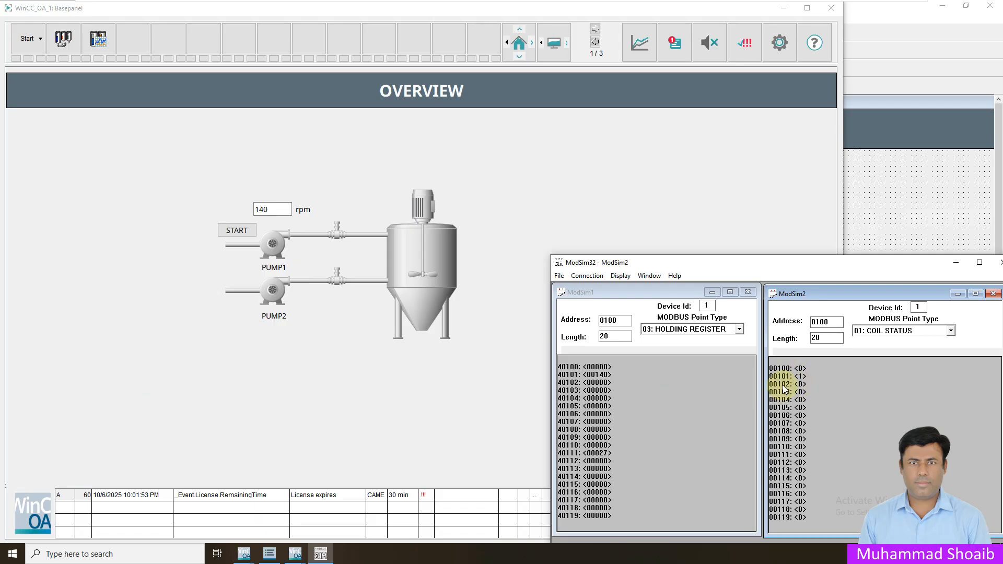
# - Switch coil 00103 on so PUMP1 turns green in runtime
pyautogui.doubleClick(799, 393)
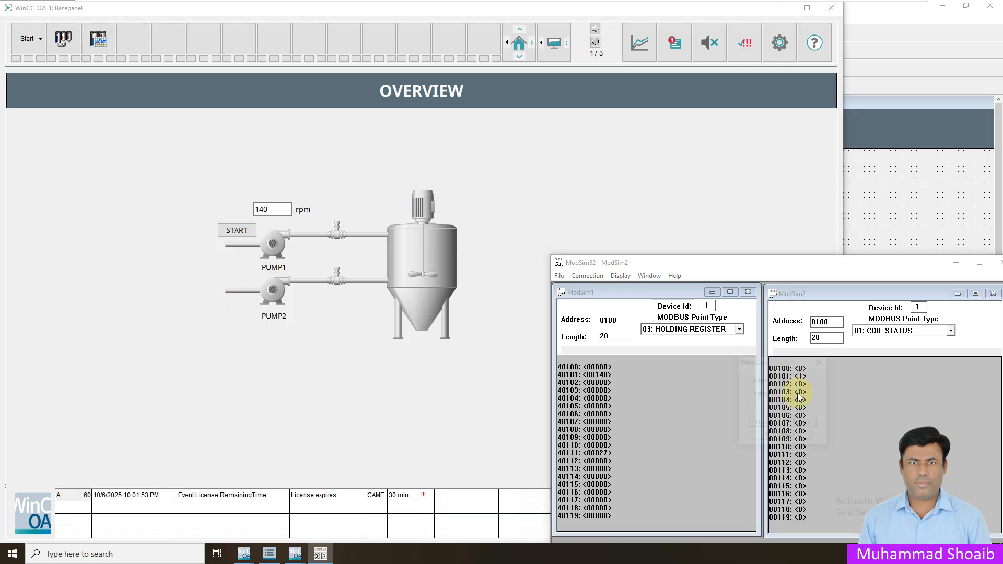
pyautogui.click(798, 403)
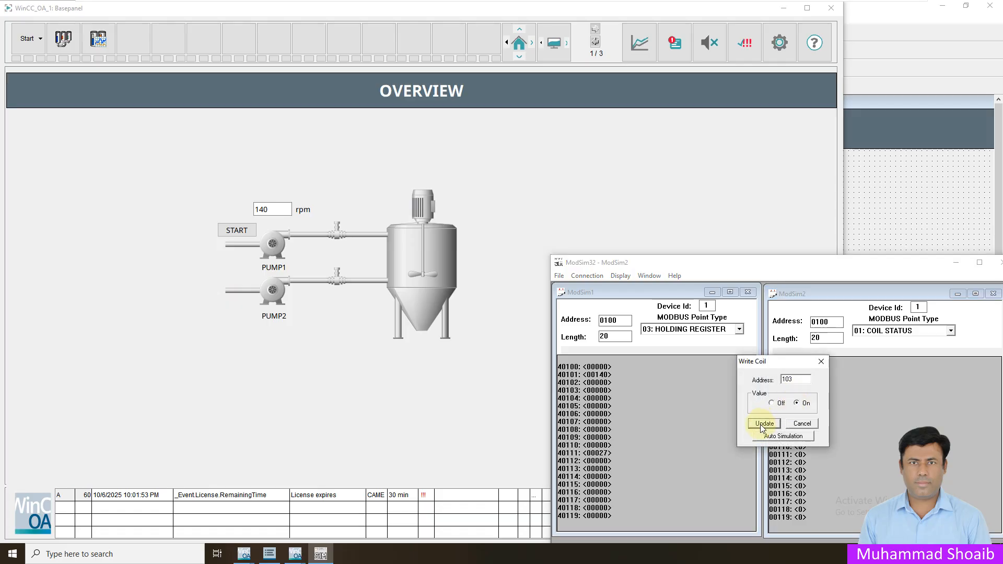
pyautogui.click(763, 425)
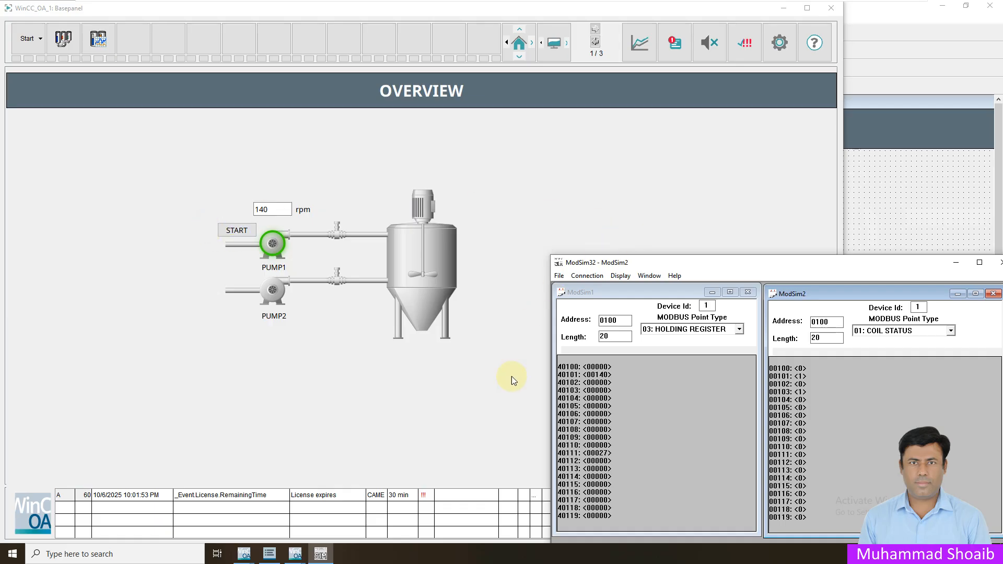
# - Bring the Gedi editor with Overview.pnl to the front from the WinCC OA taskbar group
pyautogui.click(296, 553)
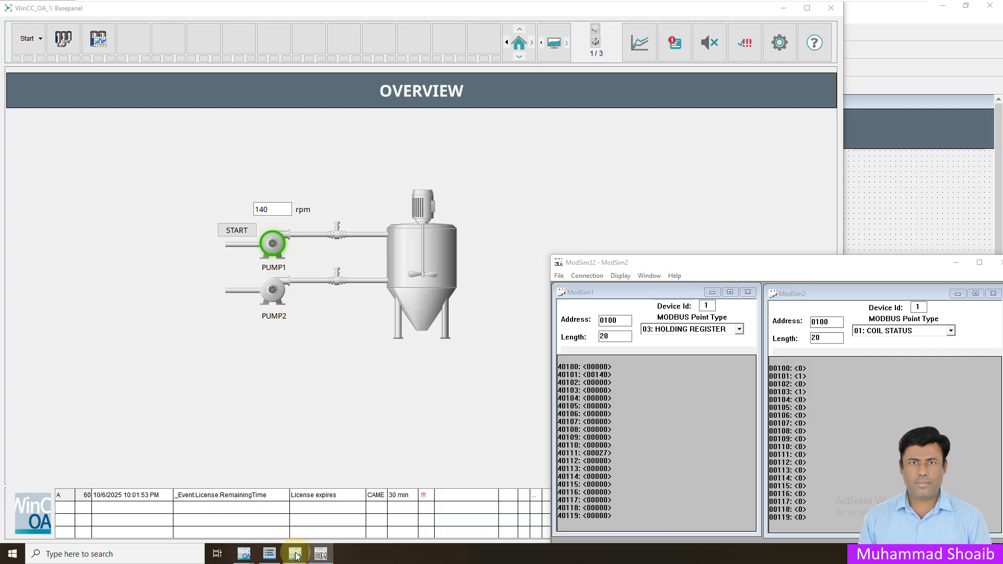
pyautogui.click(135, 515)
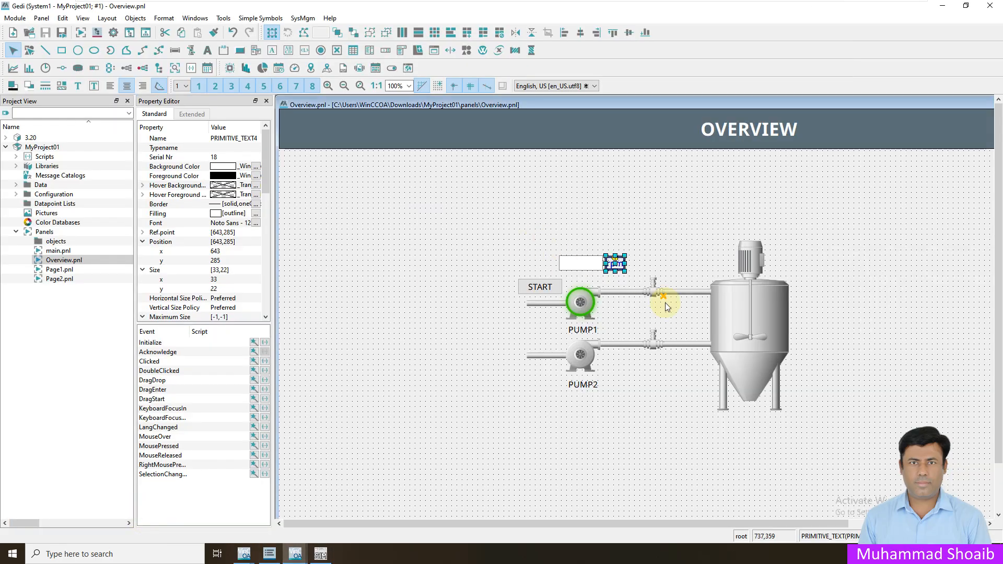
# - Select the START button and close its initialization wizard without changes
pyautogui.click(532, 286)
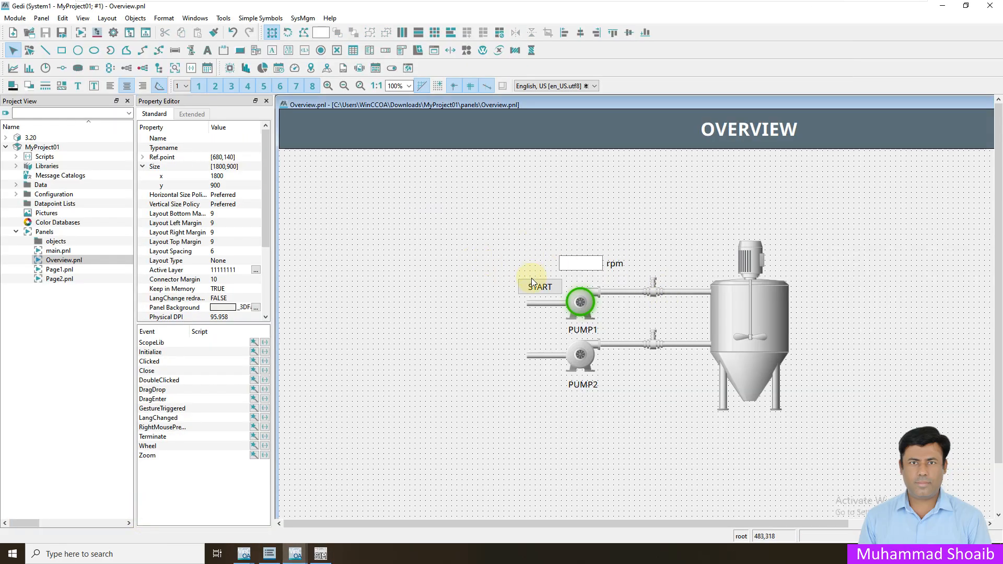
pyautogui.click(254, 343)
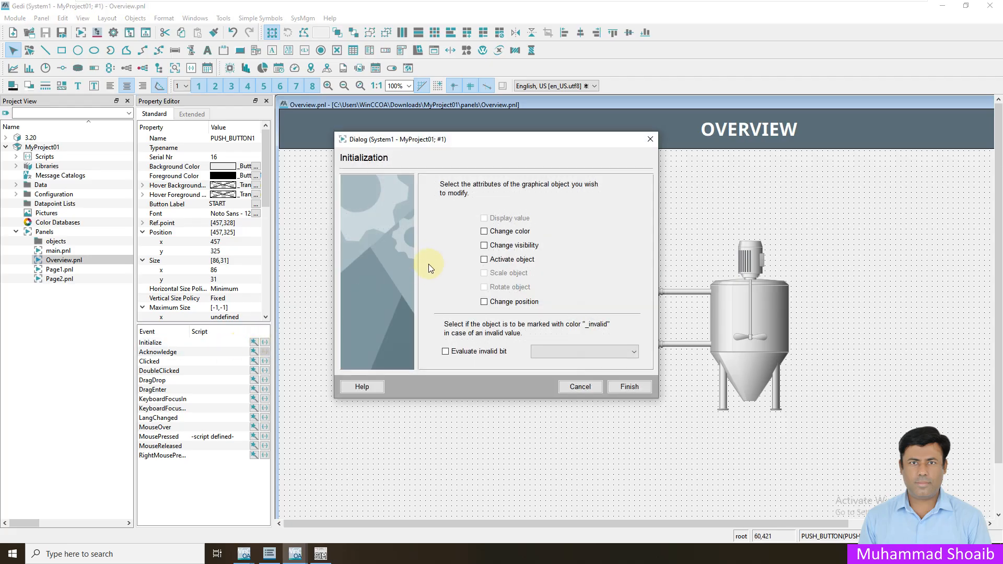
pyautogui.click(579, 386)
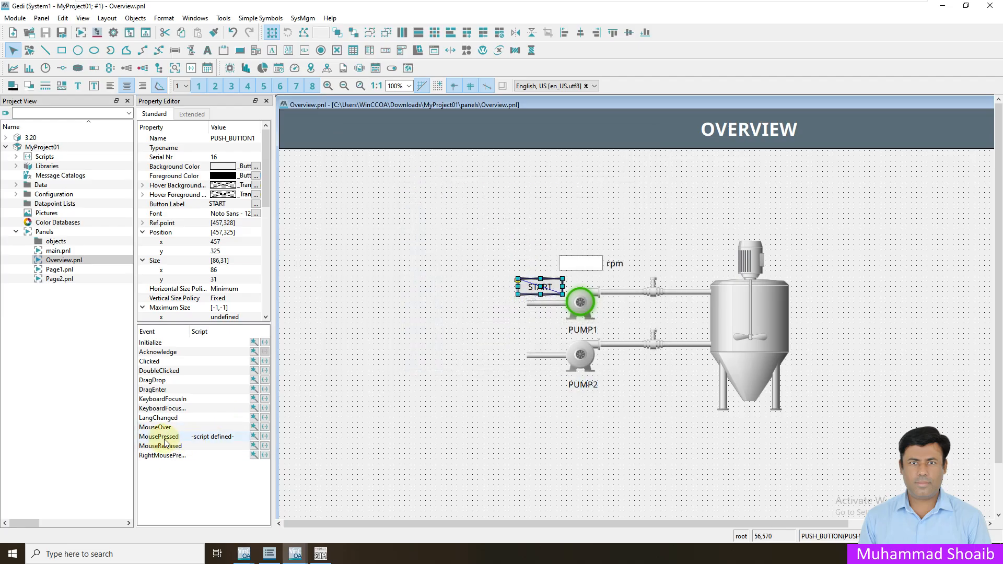
# - Open START's MousePressed wizard and browse dpSelector to Motor > M001
pyautogui.click(255, 436)
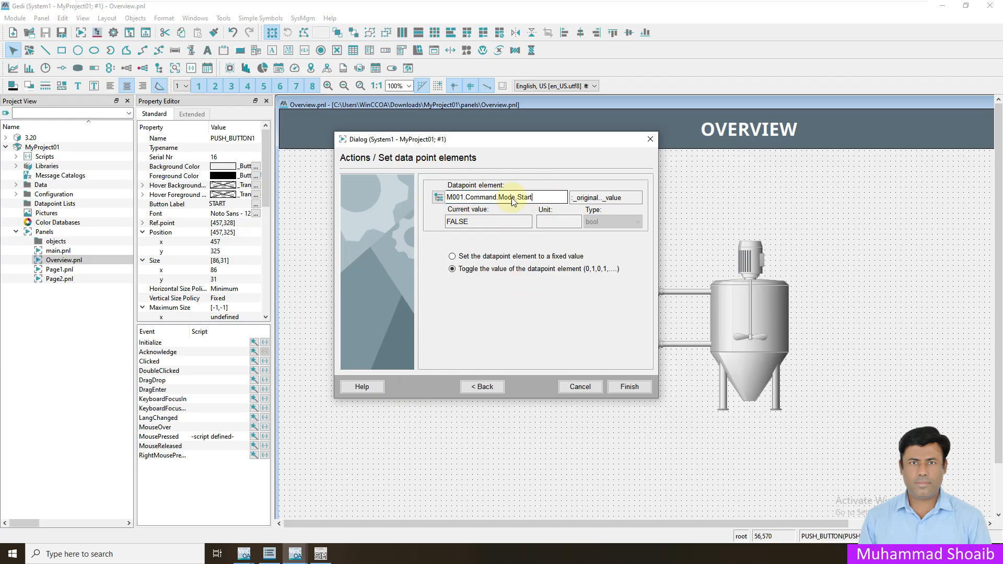
pyautogui.click(437, 201)
pyautogui.scroll(-3, 403, 316)
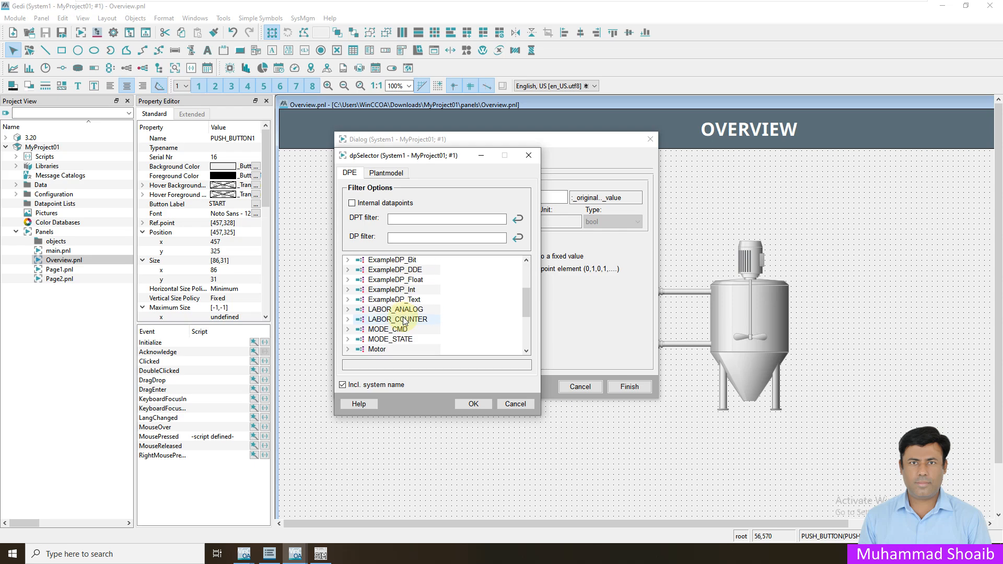
pyautogui.scroll(-1, 388, 334)
pyautogui.click(347, 319)
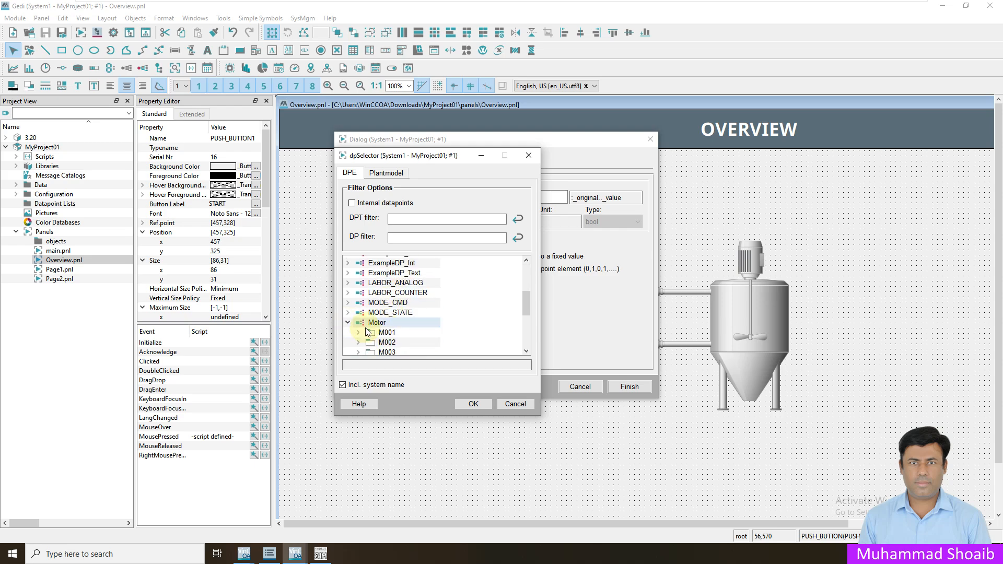
pyautogui.scroll(-1, 368, 323)
pyautogui.click(358, 306)
pyautogui.scroll(-1, 368, 319)
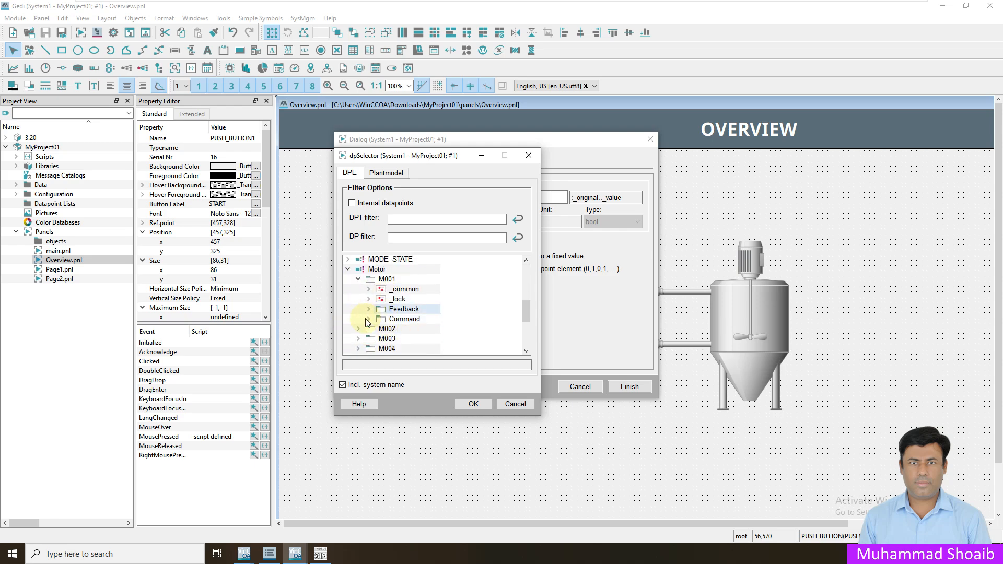
# - Expand Command > Mode to reach Start, then cancel the selector and the wizard
pyautogui.click(368, 318)
pyautogui.scroll(-1, 370, 321)
pyautogui.click(379, 321)
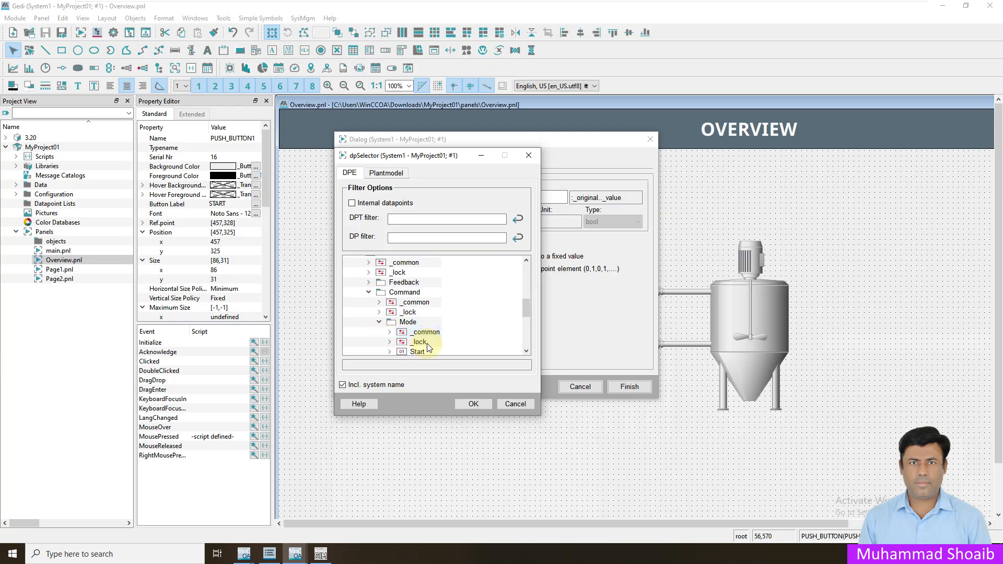
pyautogui.scroll(-1, 421, 346)
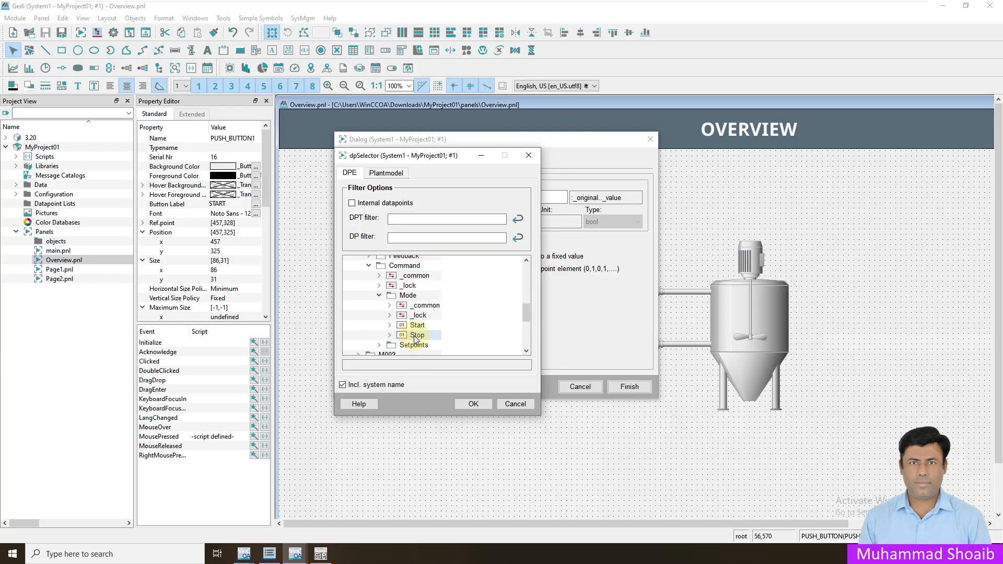
pyautogui.click(515, 404)
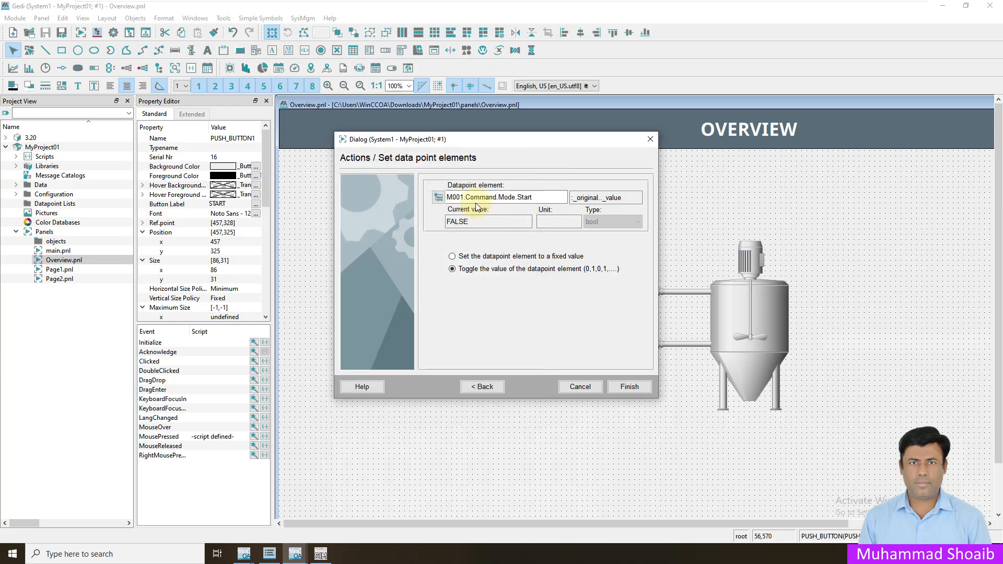
pyautogui.click(581, 386)
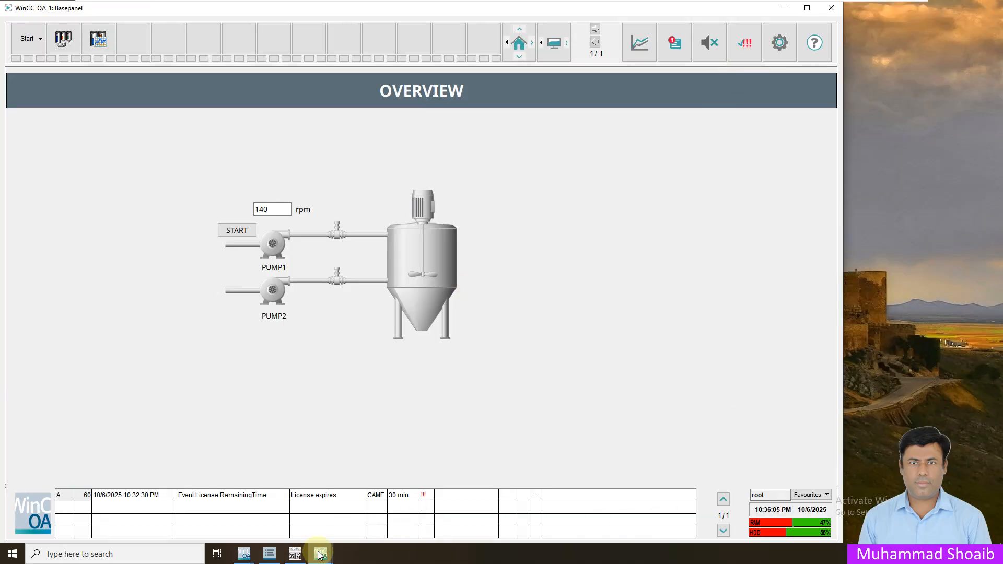
# - Switch back to Gedi and reopen Overview.pnl from the Panels folder in Project View
pyautogui.moveTo(320, 554)
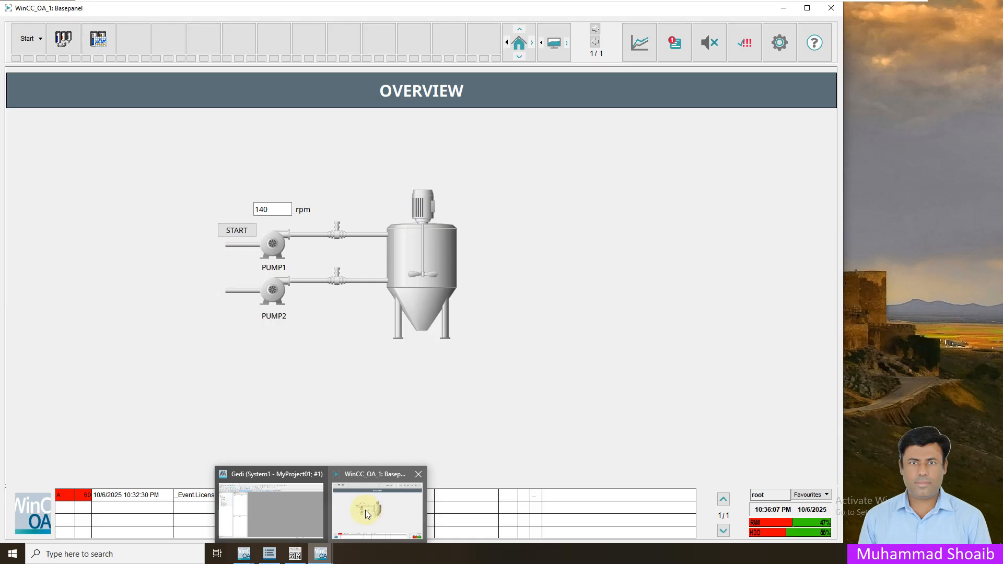
pyautogui.click(280, 497)
pyautogui.click(16, 232)
pyautogui.doubleClick(64, 260)
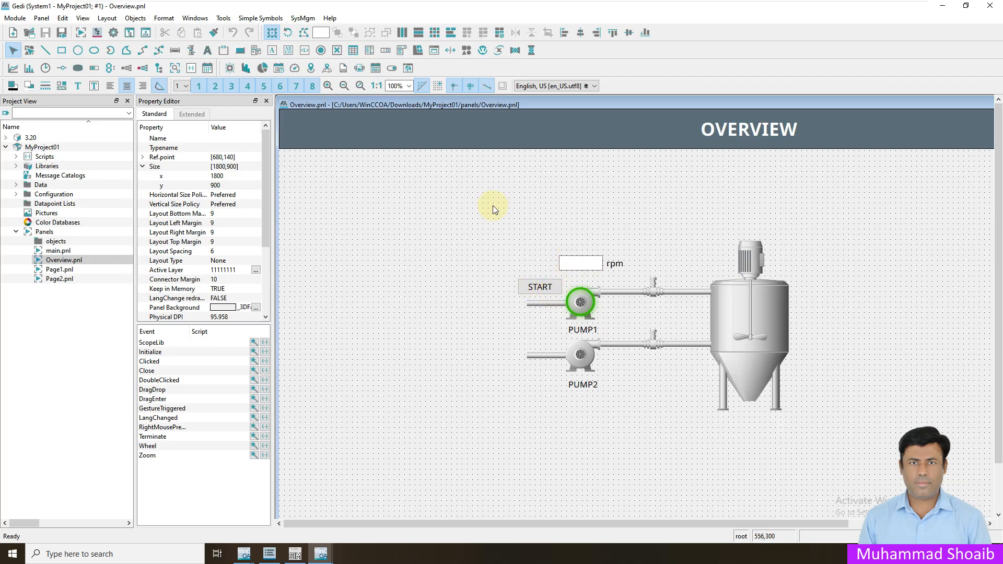
# - Draw an input text field just left of the START button
pyautogui.click(273, 51)
pyautogui.moveTo(462, 278); pyautogui.dragTo(504, 295)
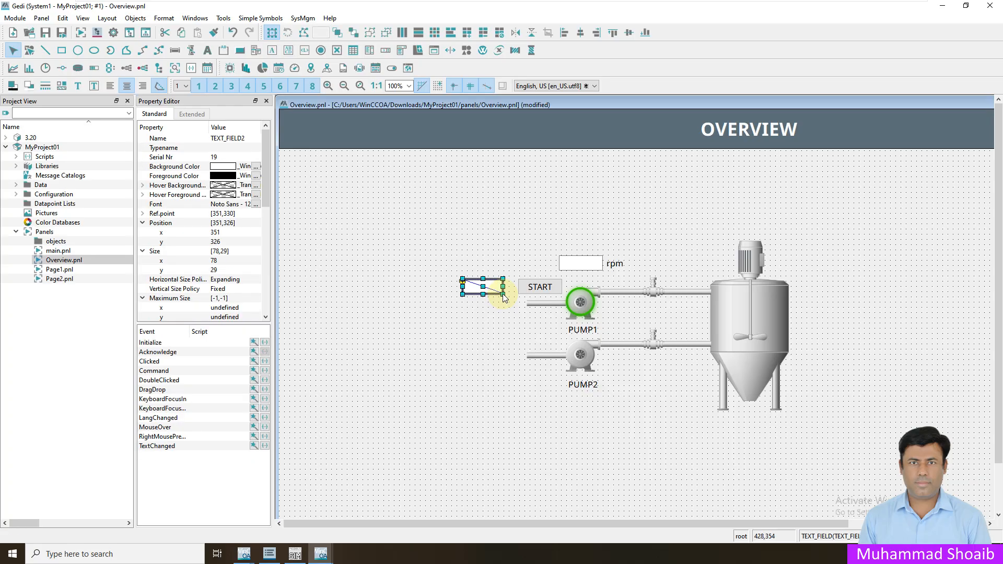
pyautogui.click(273, 50)
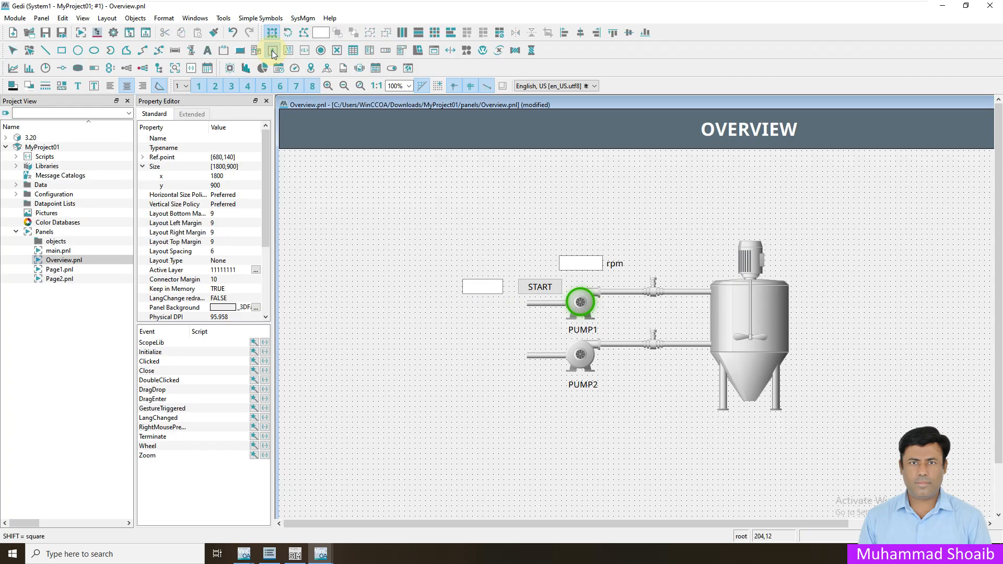
# - Add a 'SETPOINT:' label beside the new field, align it, then reselect the field's Command event
pyautogui.click(207, 53)
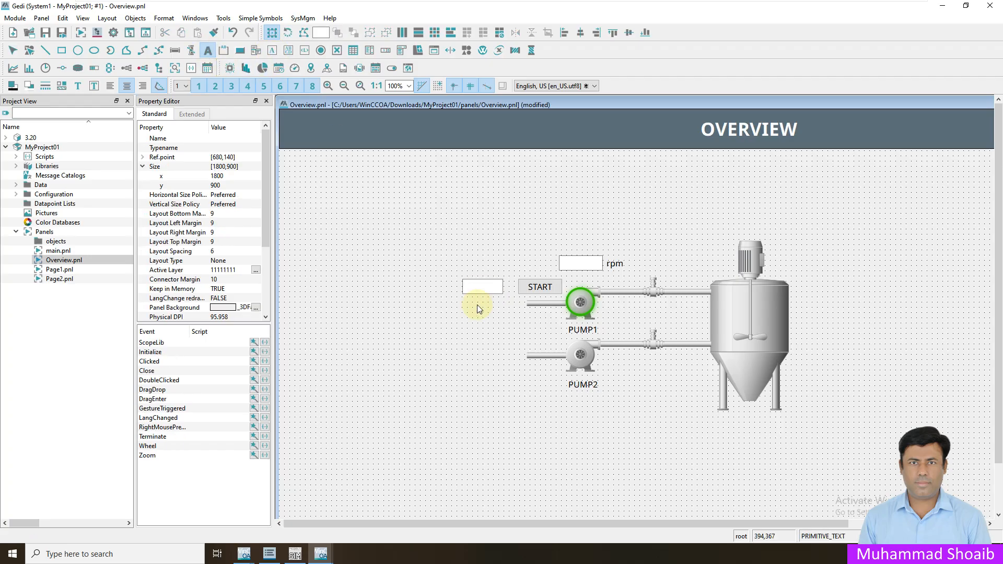
pyautogui.click(418, 286)
pyautogui.write('SETPOINT:')
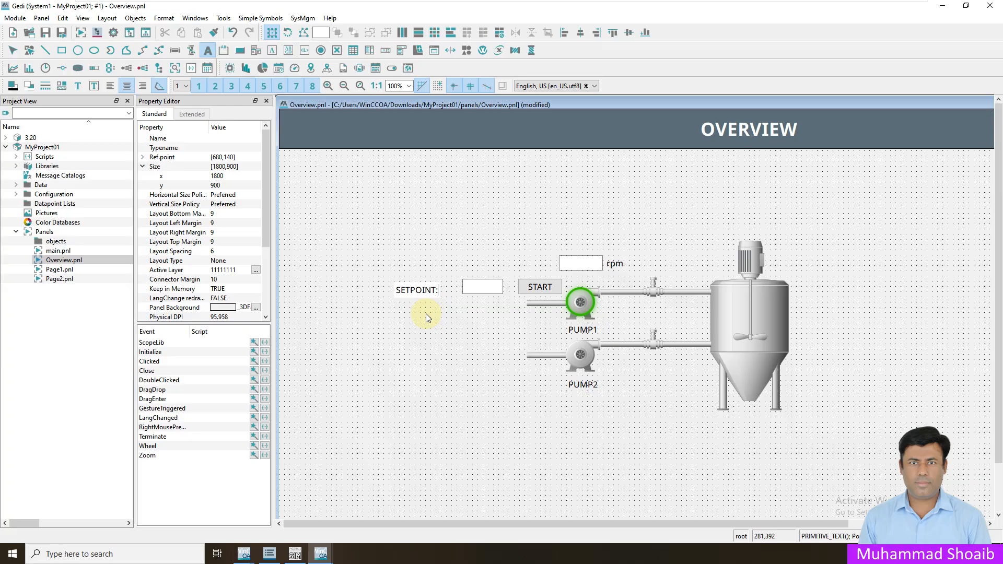
pyautogui.click(426, 290)
pyautogui.moveTo(428, 284); pyautogui.dragTo(444, 282)
pyautogui.press('Left')
pyautogui.press('Left')
pyautogui.press('Left')
pyautogui.press('Left')
pyautogui.press('Up')
pyautogui.click(484, 294)
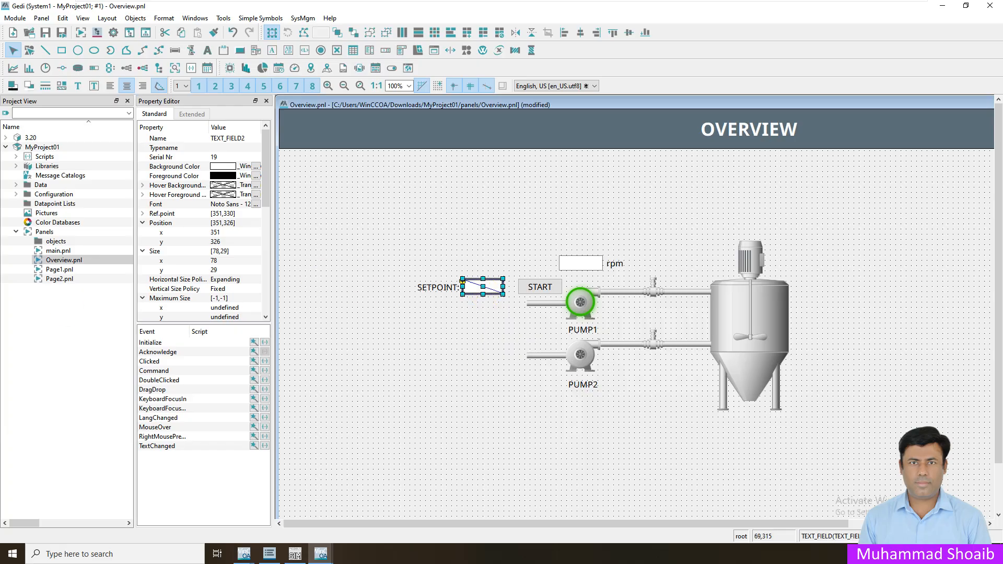
pyautogui.click(204, 373)
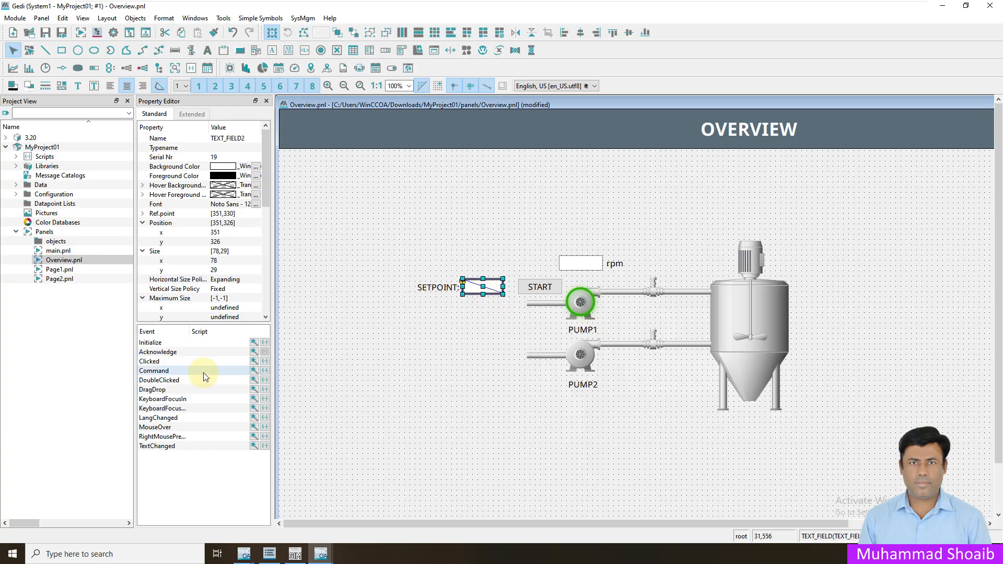
# - Start a Set datapoint element action on the field's Command event and browse to Motor > M001
pyautogui.click(253, 372)
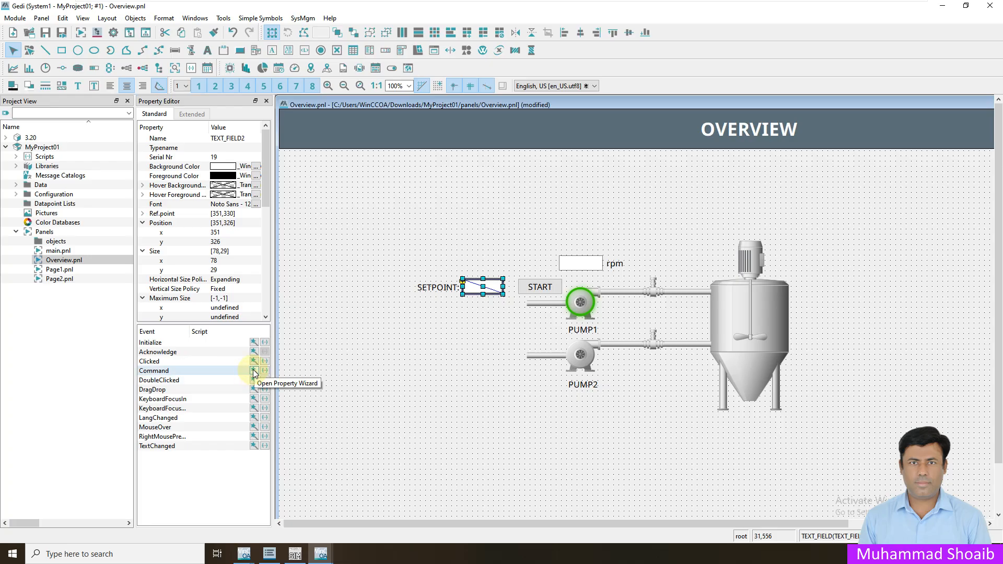
pyautogui.click(254, 371)
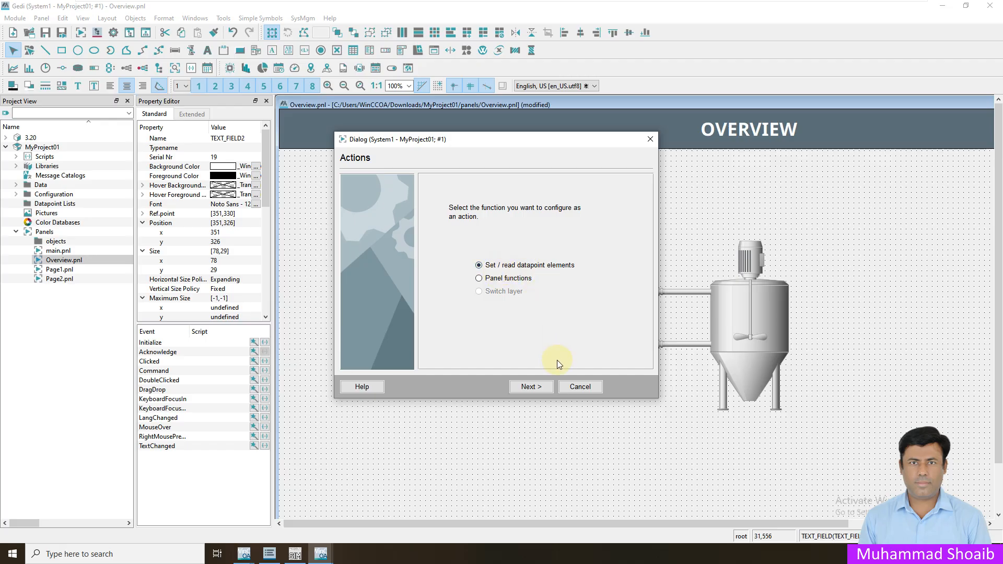
pyautogui.click(543, 387)
pyautogui.click(440, 198)
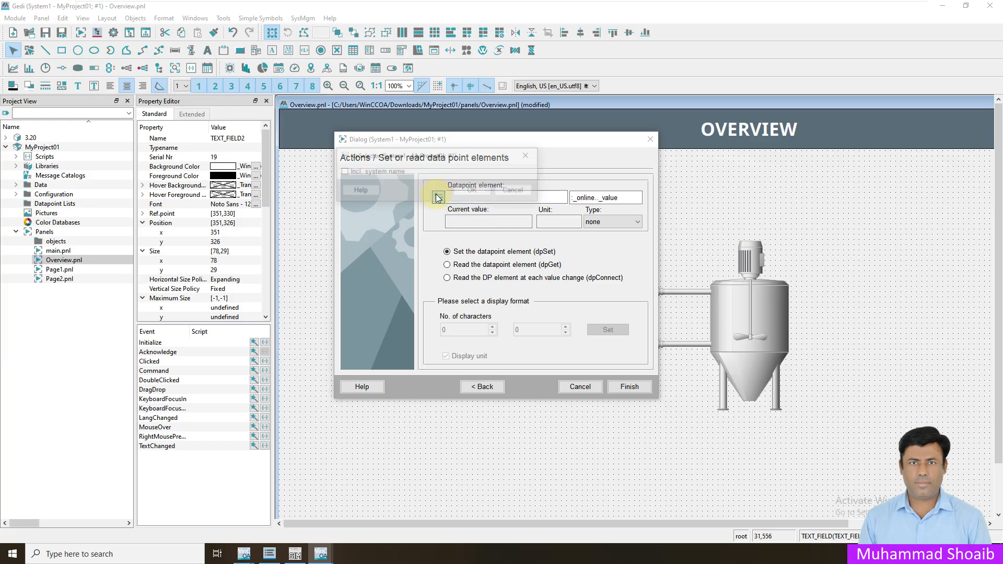
pyautogui.scroll(-1, 430, 302)
pyautogui.scroll(-3, 430, 306)
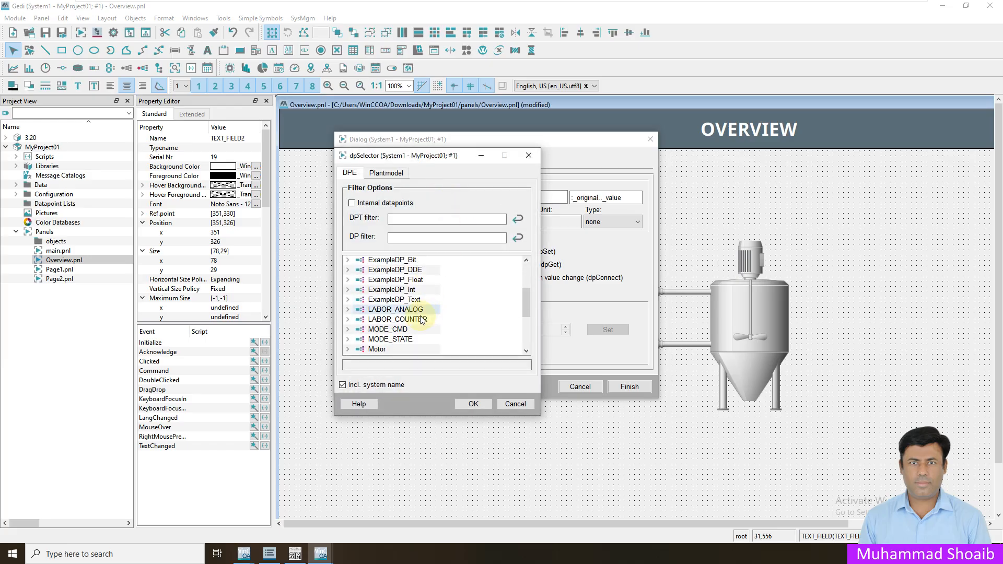
pyautogui.click(348, 323)
pyautogui.scroll(-2, 349, 326)
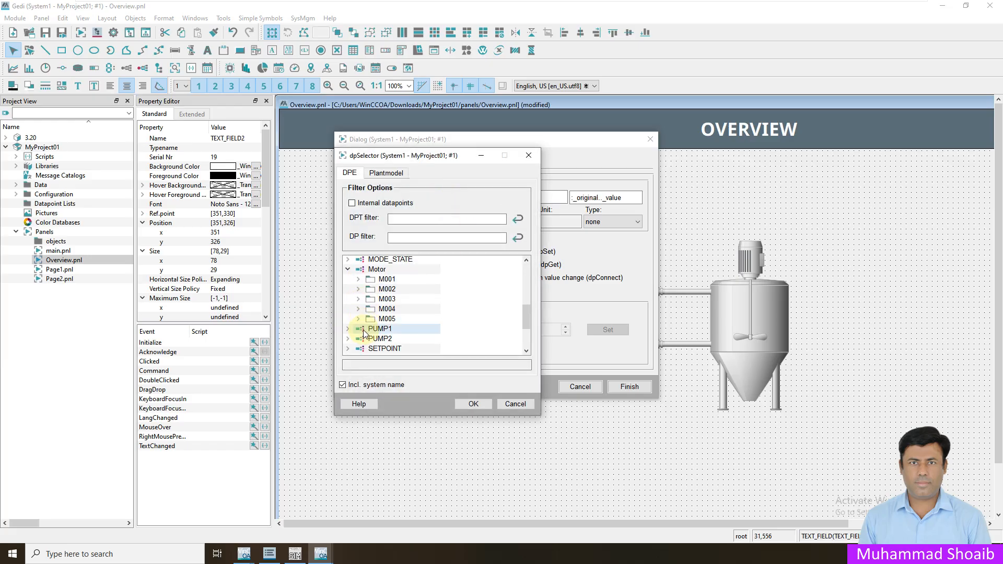
pyautogui.click(359, 280)
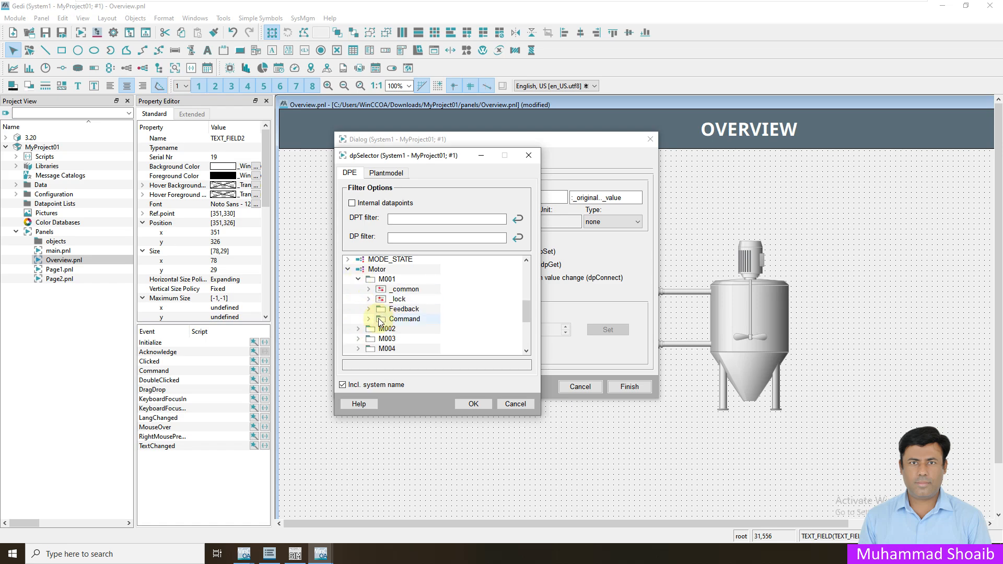
# - Target M001.Command.Setpoints.Speed_Ref without system name, finish the wizard and save the panel
pyautogui.click(370, 319)
pyautogui.scroll(-1, 380, 328)
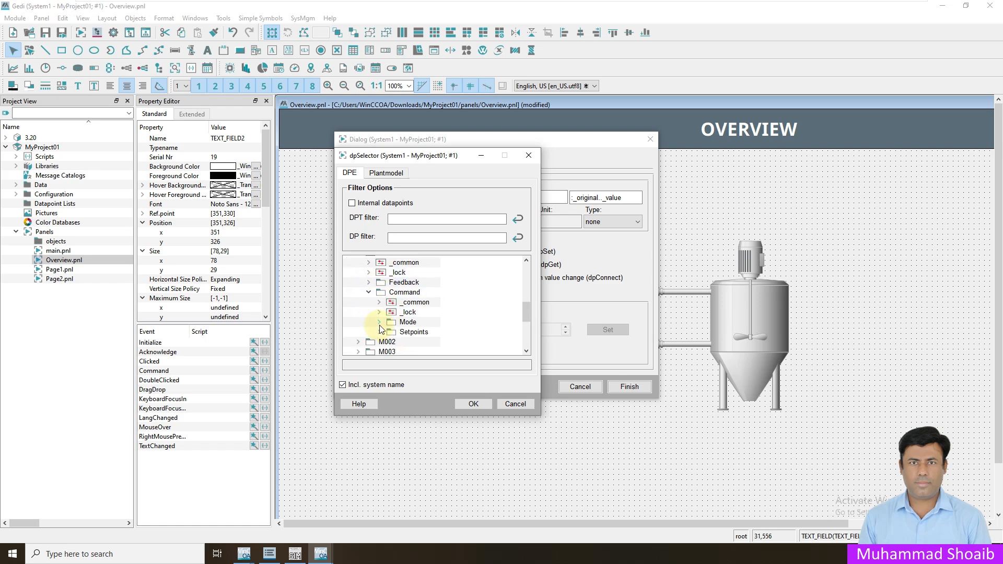
pyautogui.click(379, 332)
pyautogui.scroll(-2, 427, 344)
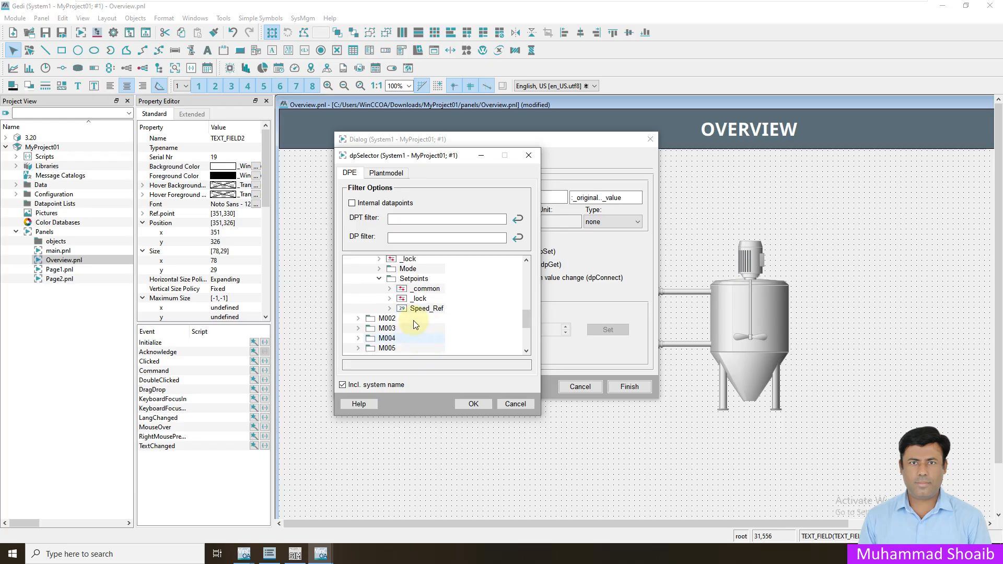
pyautogui.click(409, 309)
pyautogui.click(340, 385)
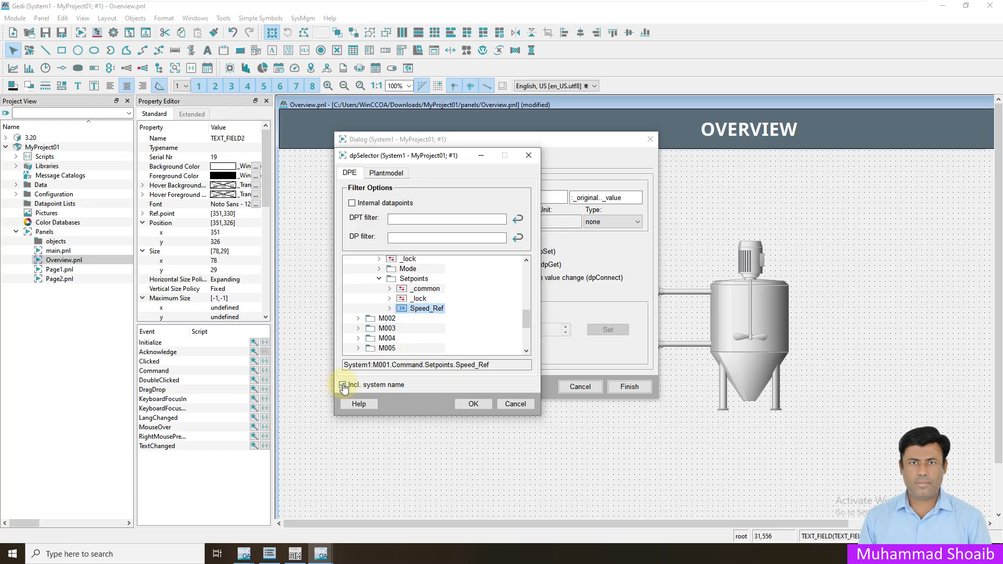
pyautogui.click(473, 404)
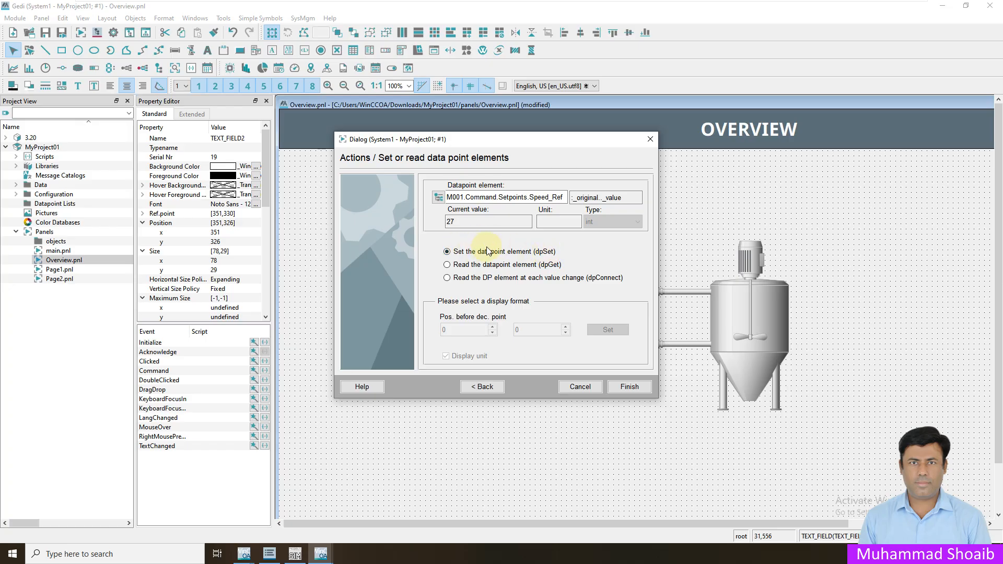
pyautogui.click(628, 387)
pyautogui.hotkey('ctrl', 's')
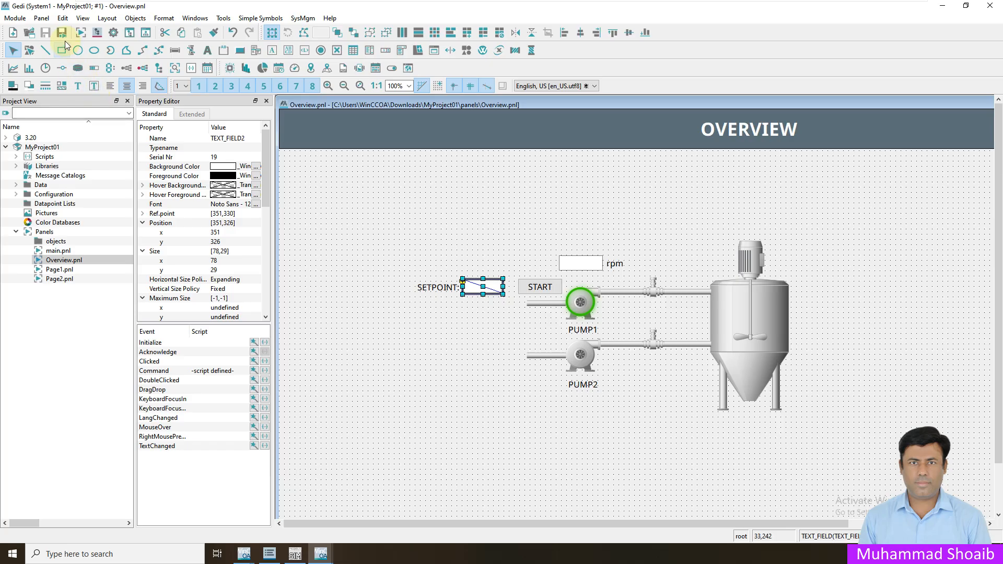
# - Bring the runtime Basepanel forward and reload the Overview page with the new SETPOINT field
pyautogui.click(327, 557)
pyautogui.click(377, 509)
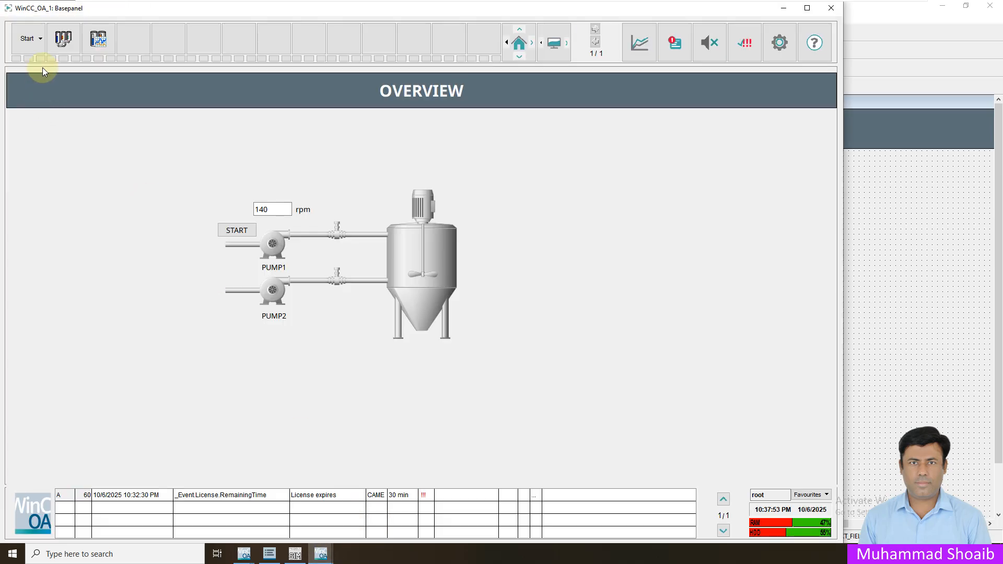
pyautogui.click(41, 44)
pyautogui.click(46, 62)
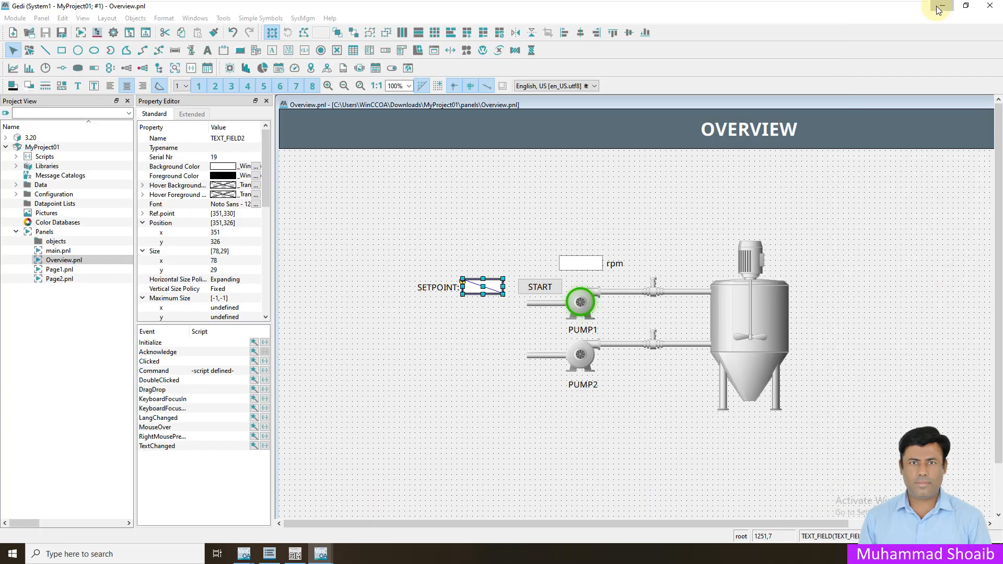
# - Place ModSim beside the runtime panel and toggle M001 start off and back on
pyautogui.click(937, 6)
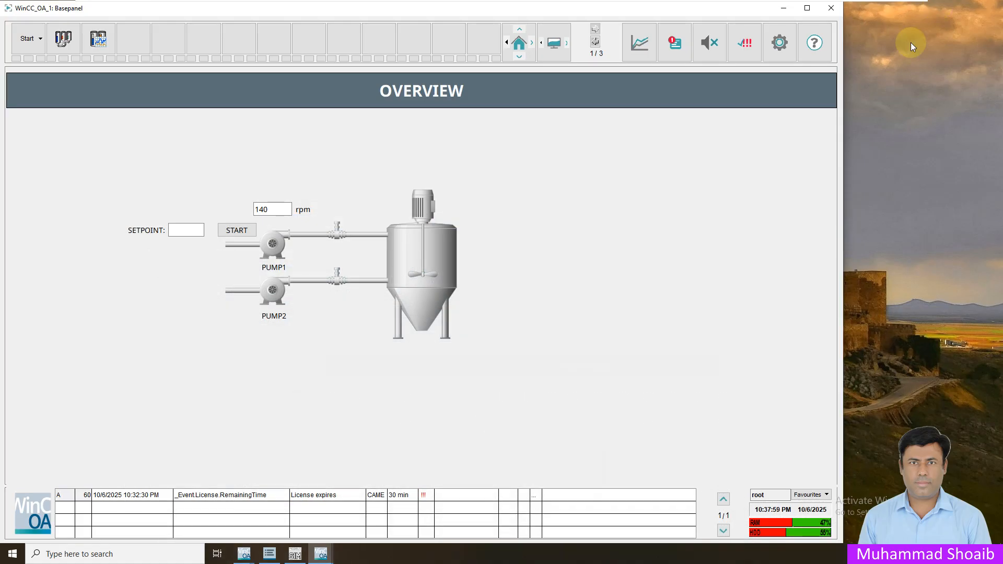
pyautogui.click(294, 554)
pyautogui.moveTo(650, 264); pyautogui.dragTo(784, 163)
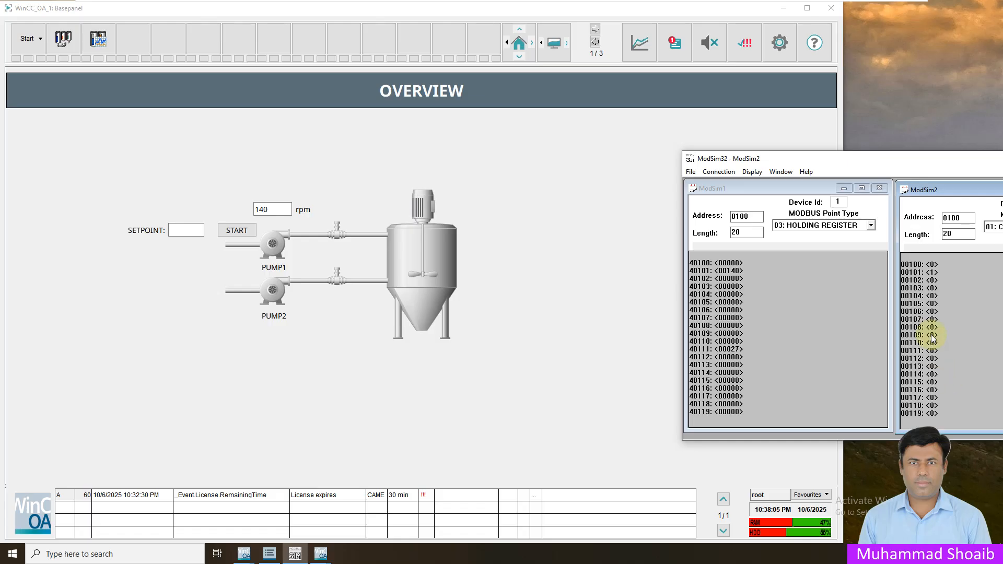
pyautogui.click(244, 233)
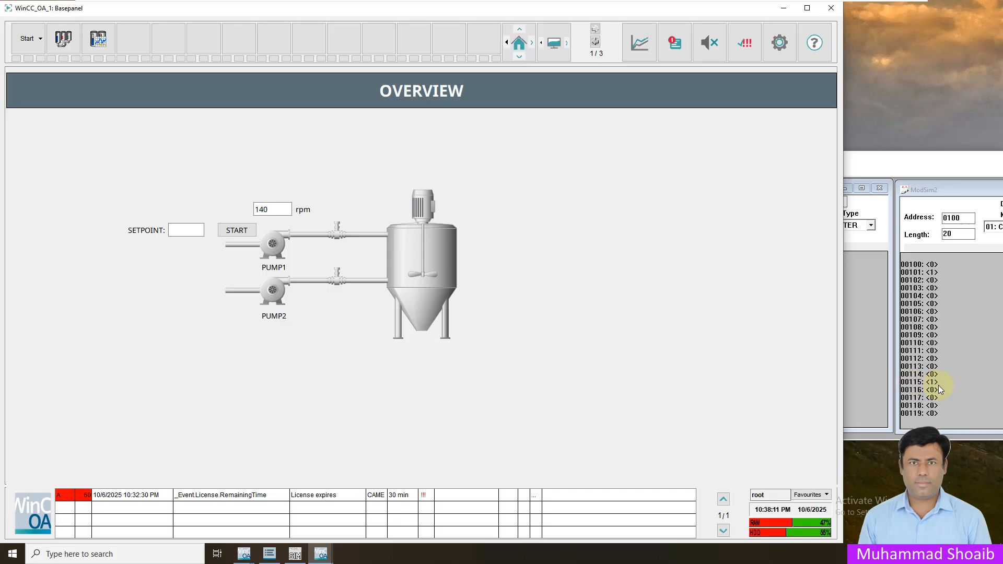
pyautogui.click(235, 229)
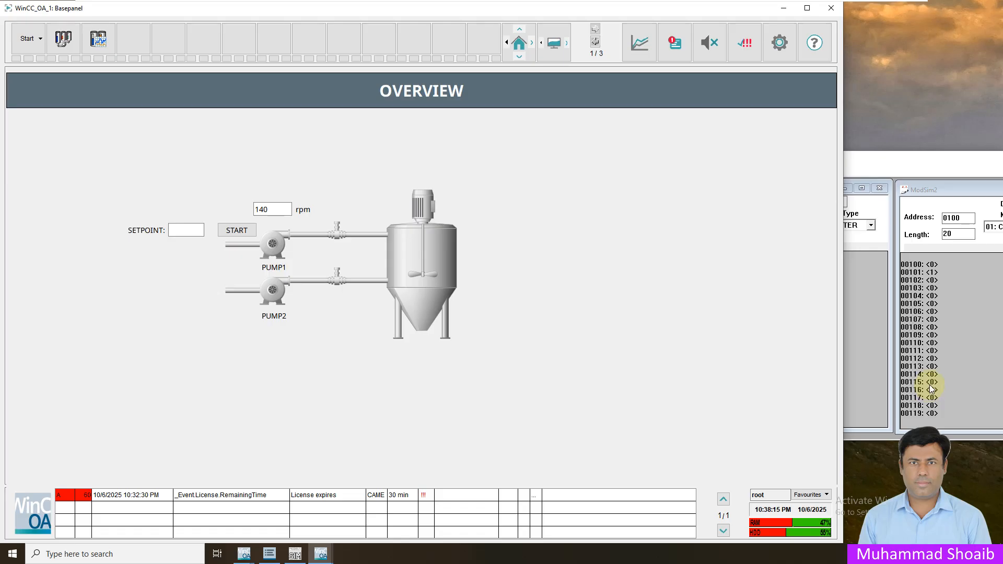
pyautogui.click(230, 231)
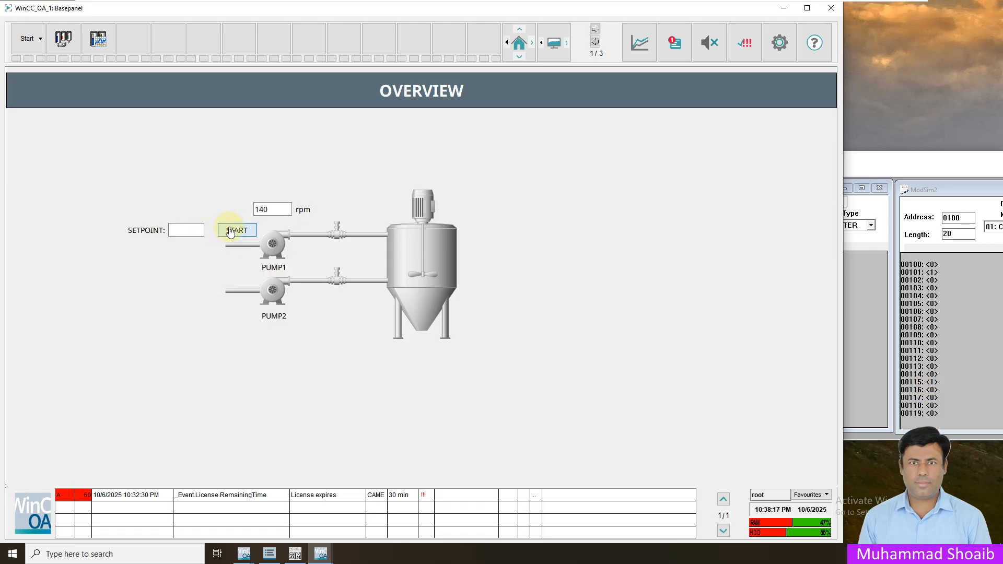
# - Enter 14 in SETPOINT, check ModSim register 40111, then correct the value to 16
pyautogui.click(181, 231)
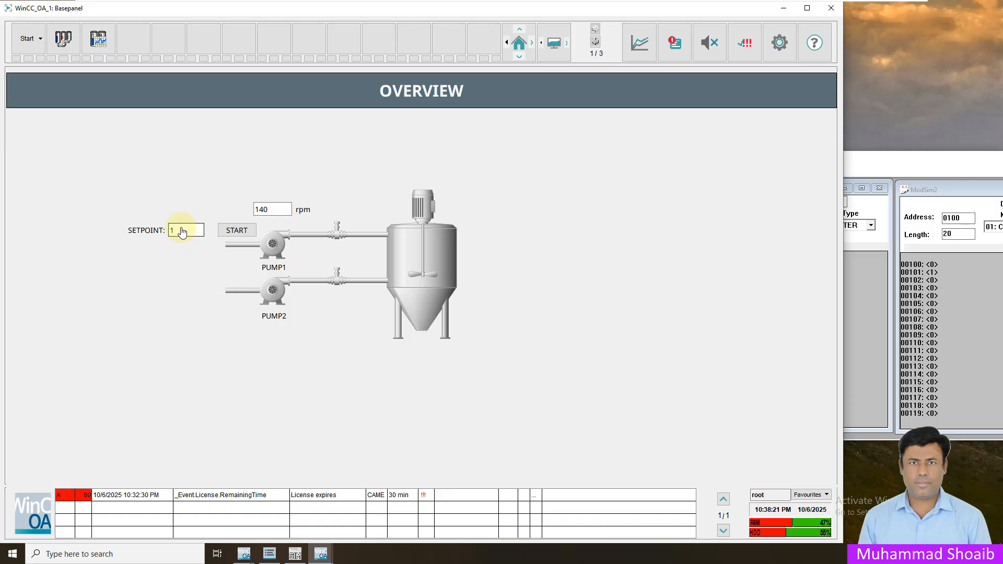
pyautogui.write('14')
pyautogui.click(889, 168)
pyautogui.moveTo(786, 163); pyautogui.dragTo(945, 155)
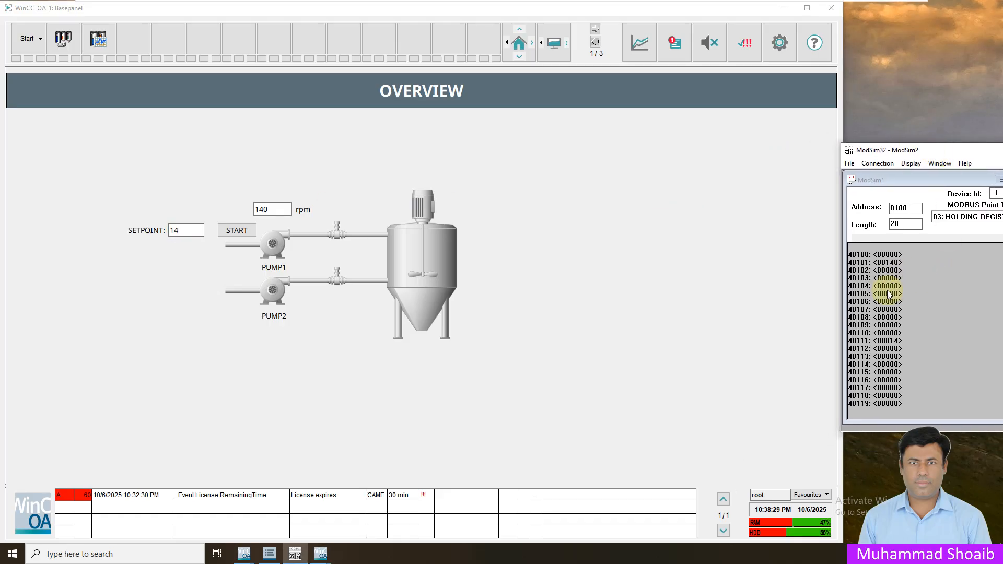
pyautogui.click(191, 235)
pyautogui.press('BackSpace')
pyautogui.write('6')
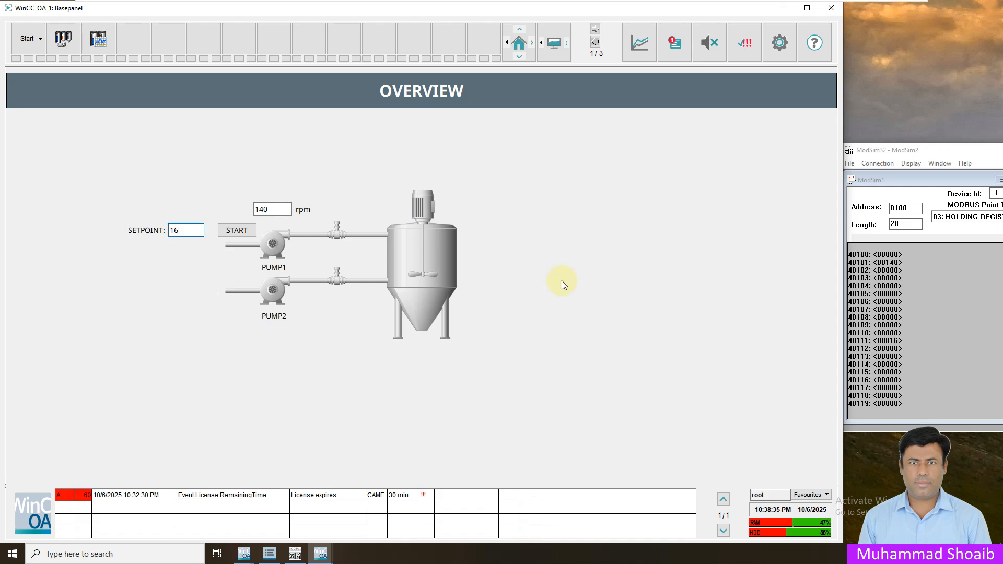